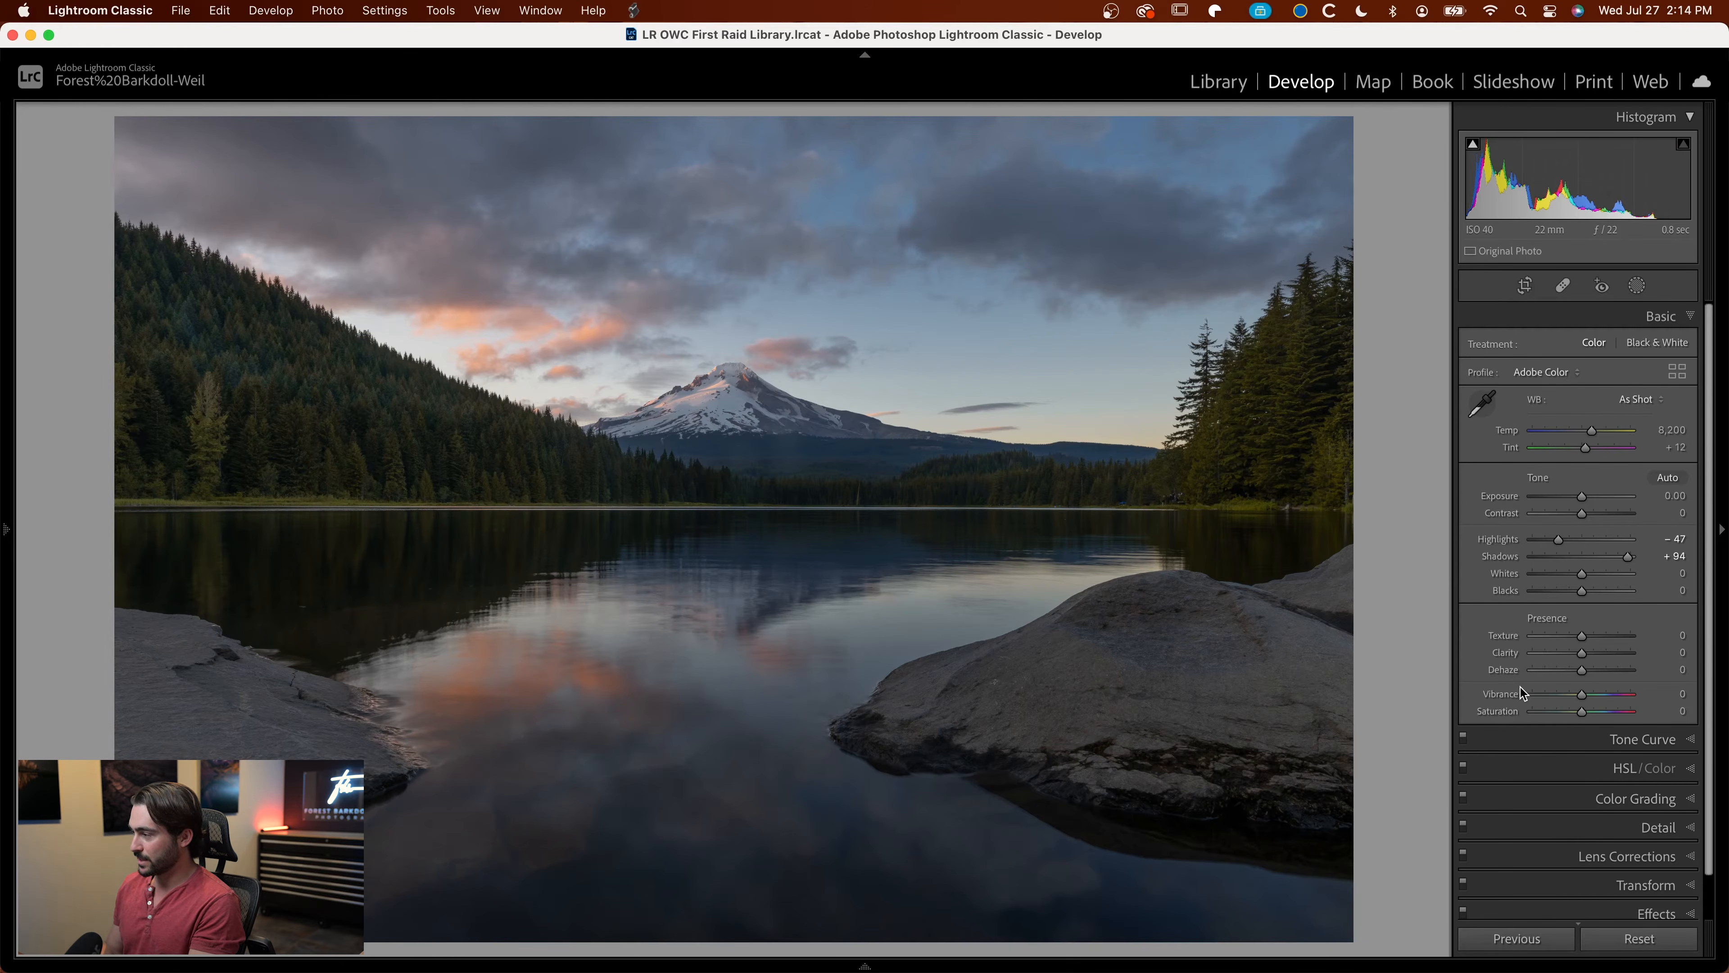
# Step: Compare the lake photo with its finished, glowing version, ending on the version without the glow
pyautogui.press('Right')
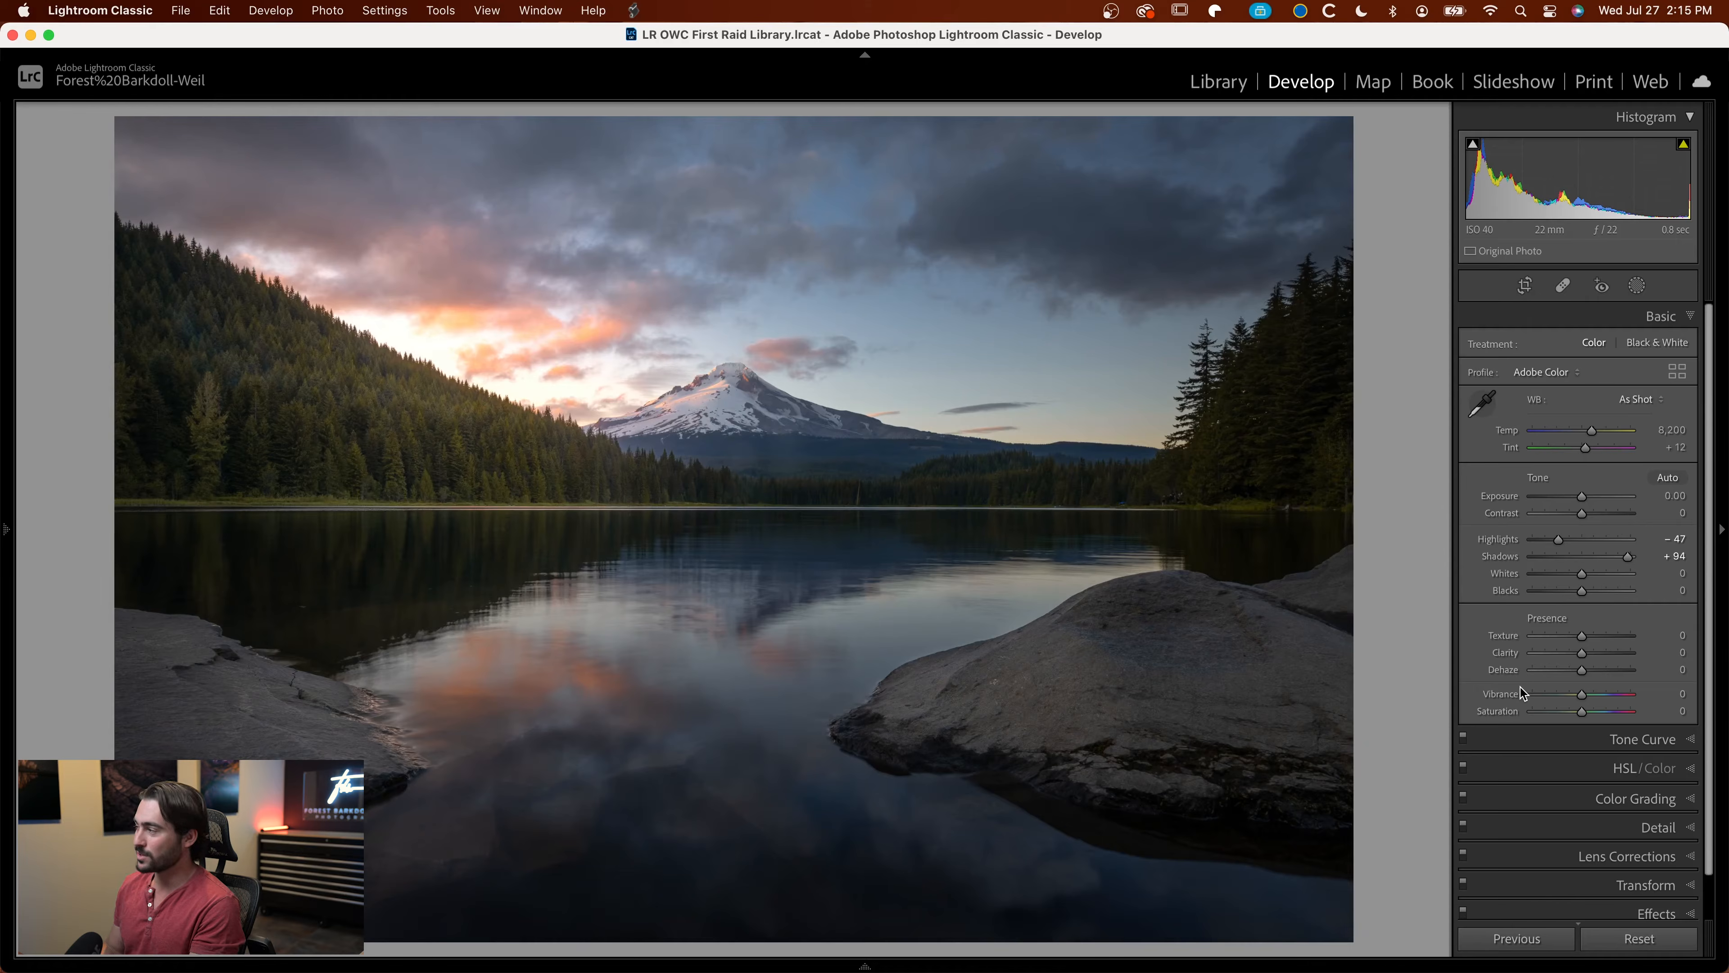
pyautogui.press('Left')
pyautogui.press('Right')
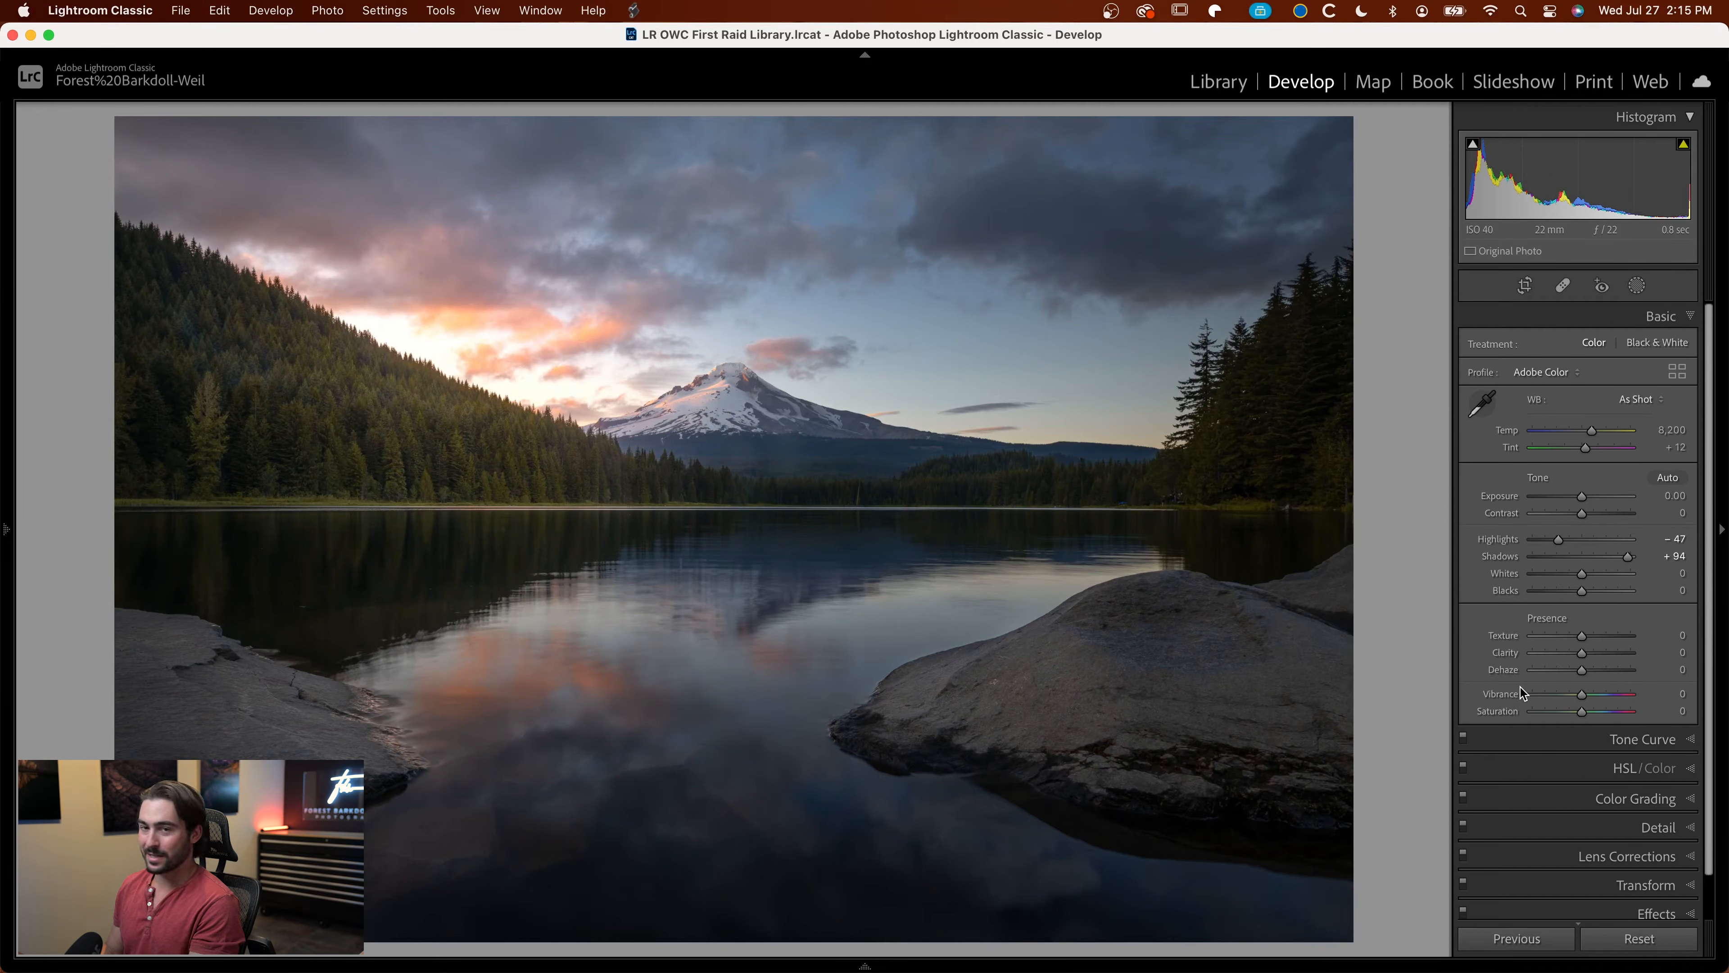
pyautogui.press('Left')
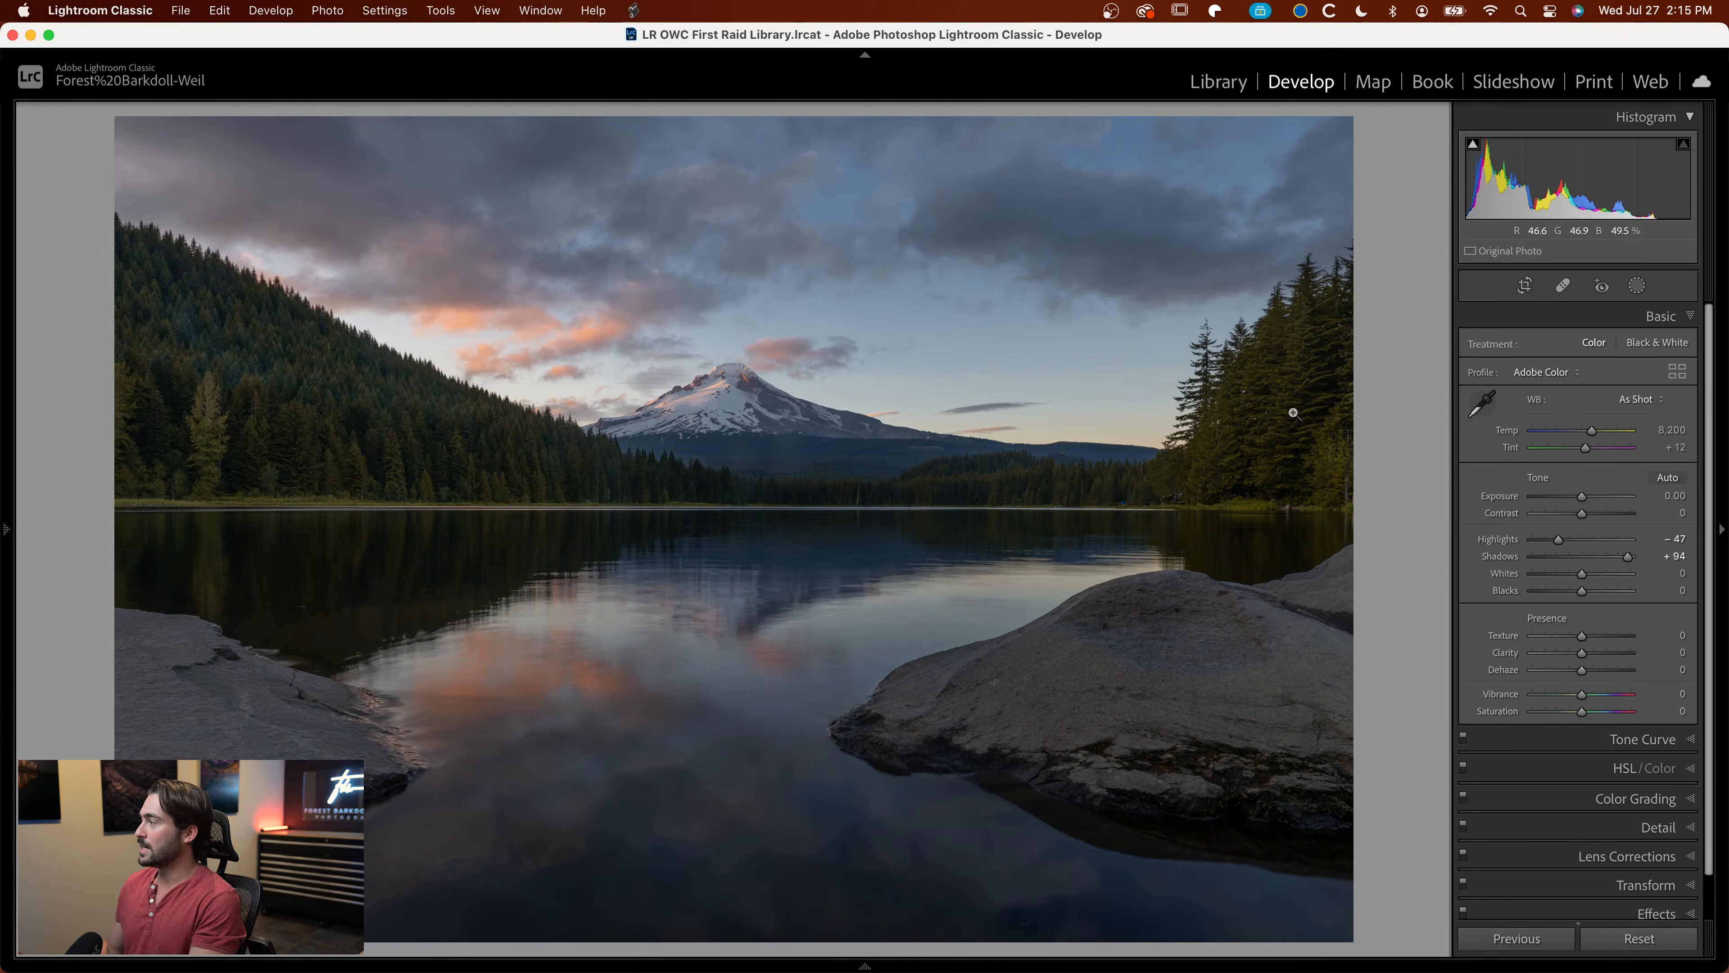
# Step: Create a sky mask and intersect it with a radial gradient centred on the sunset glow above the forested hill
pyautogui.click(1635, 287)
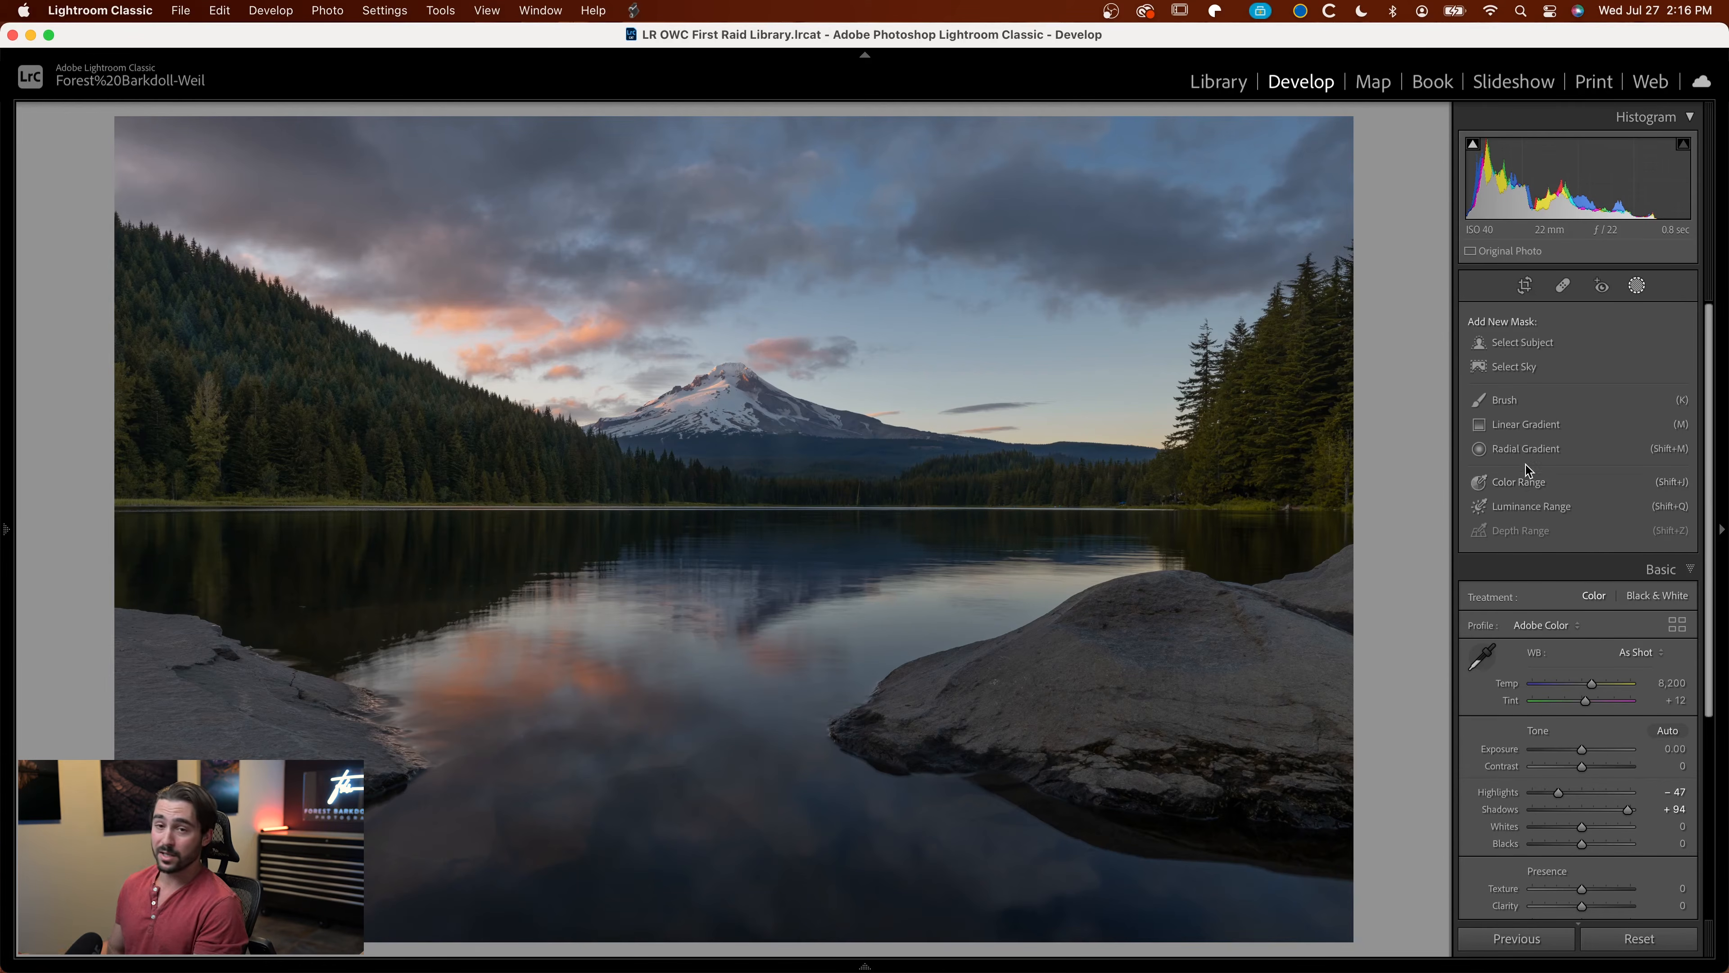
pyautogui.click(1518, 372)
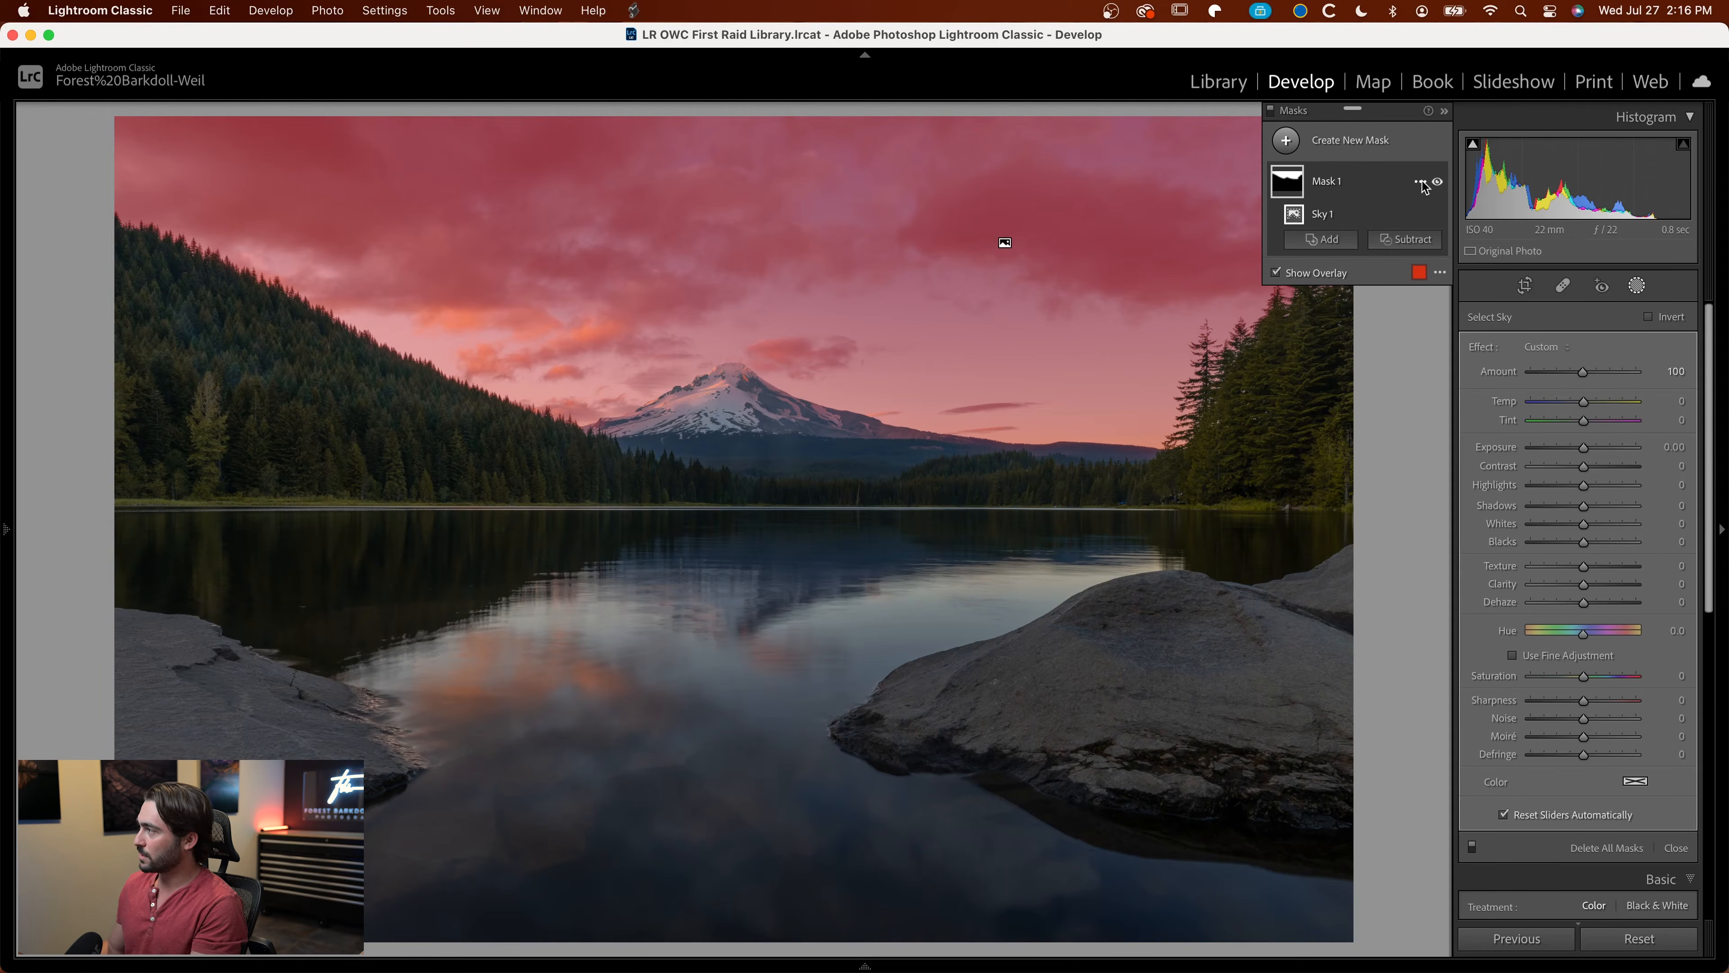
pyautogui.click(1420, 183)
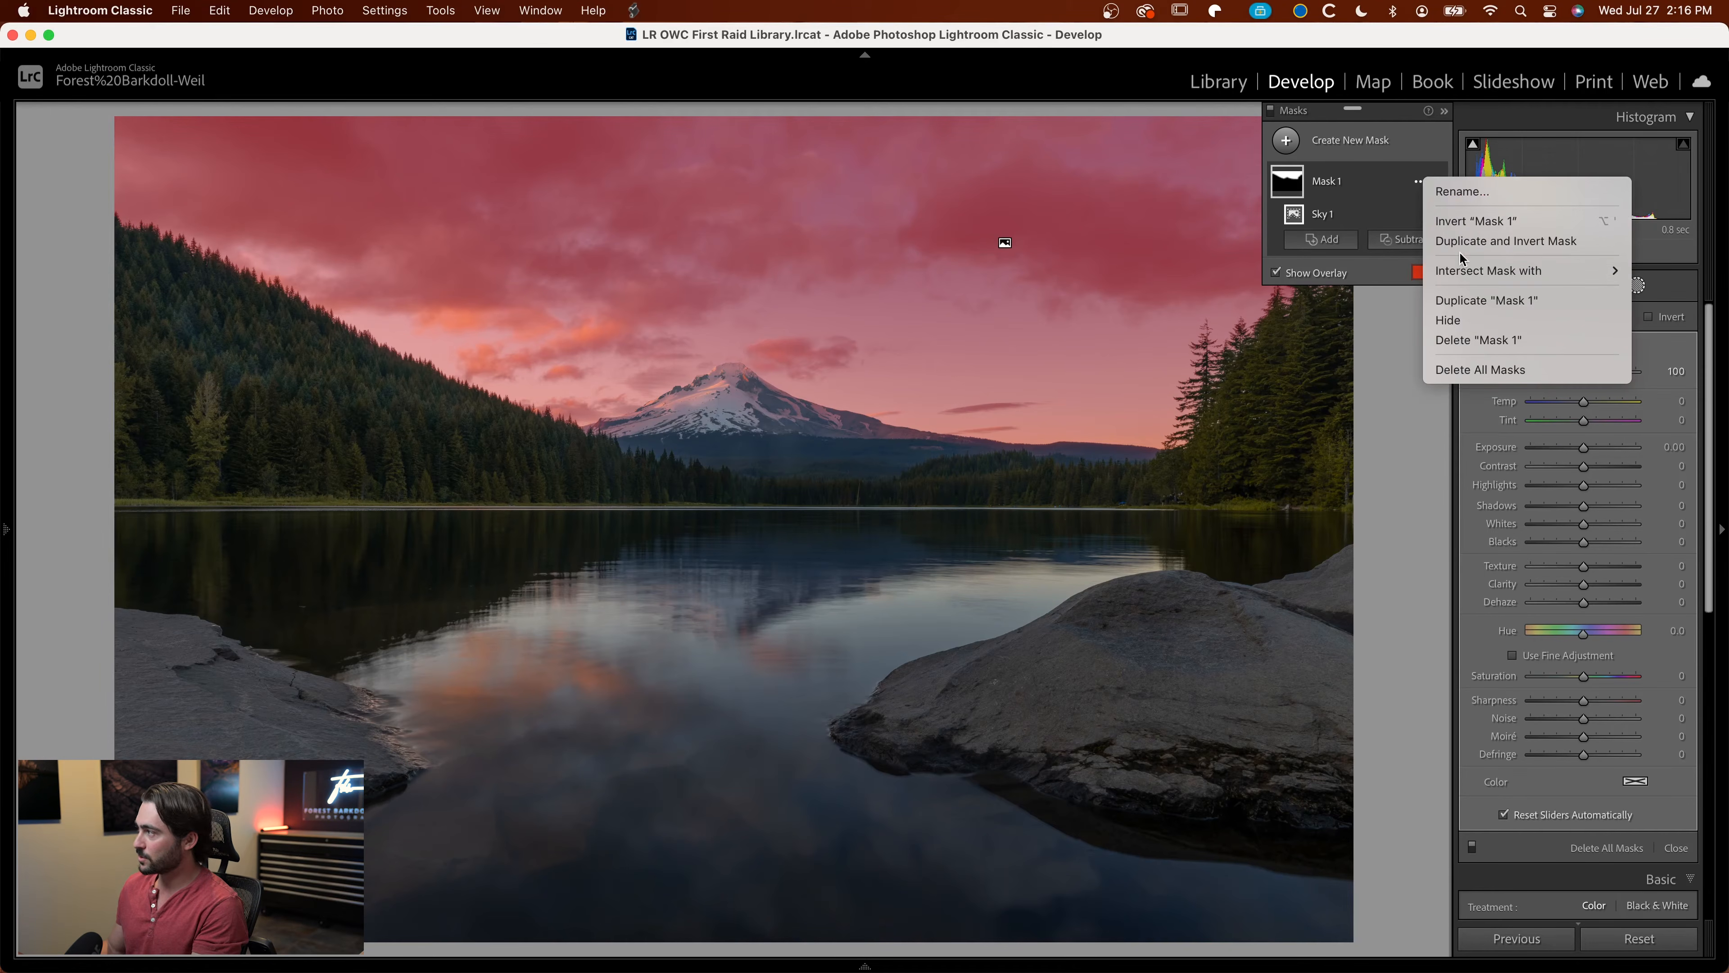
pyautogui.moveTo(1464, 269)
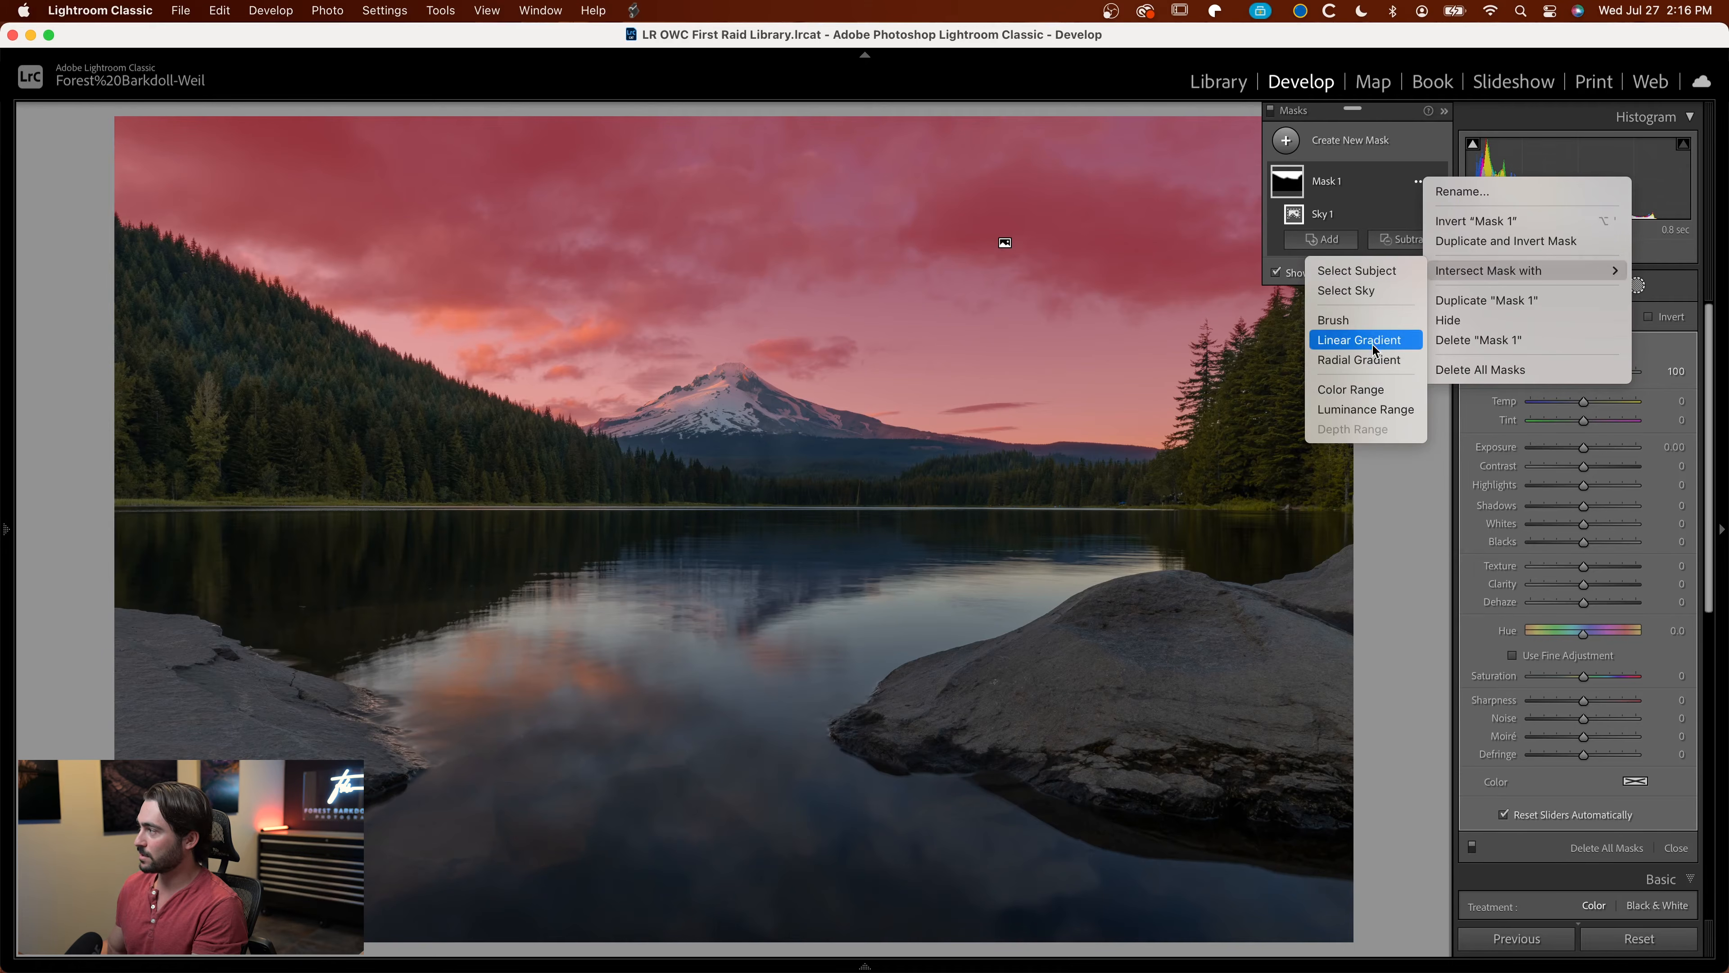
pyautogui.click(1358, 360)
pyautogui.moveTo(432, 371); pyautogui.dragTo(670, 545)
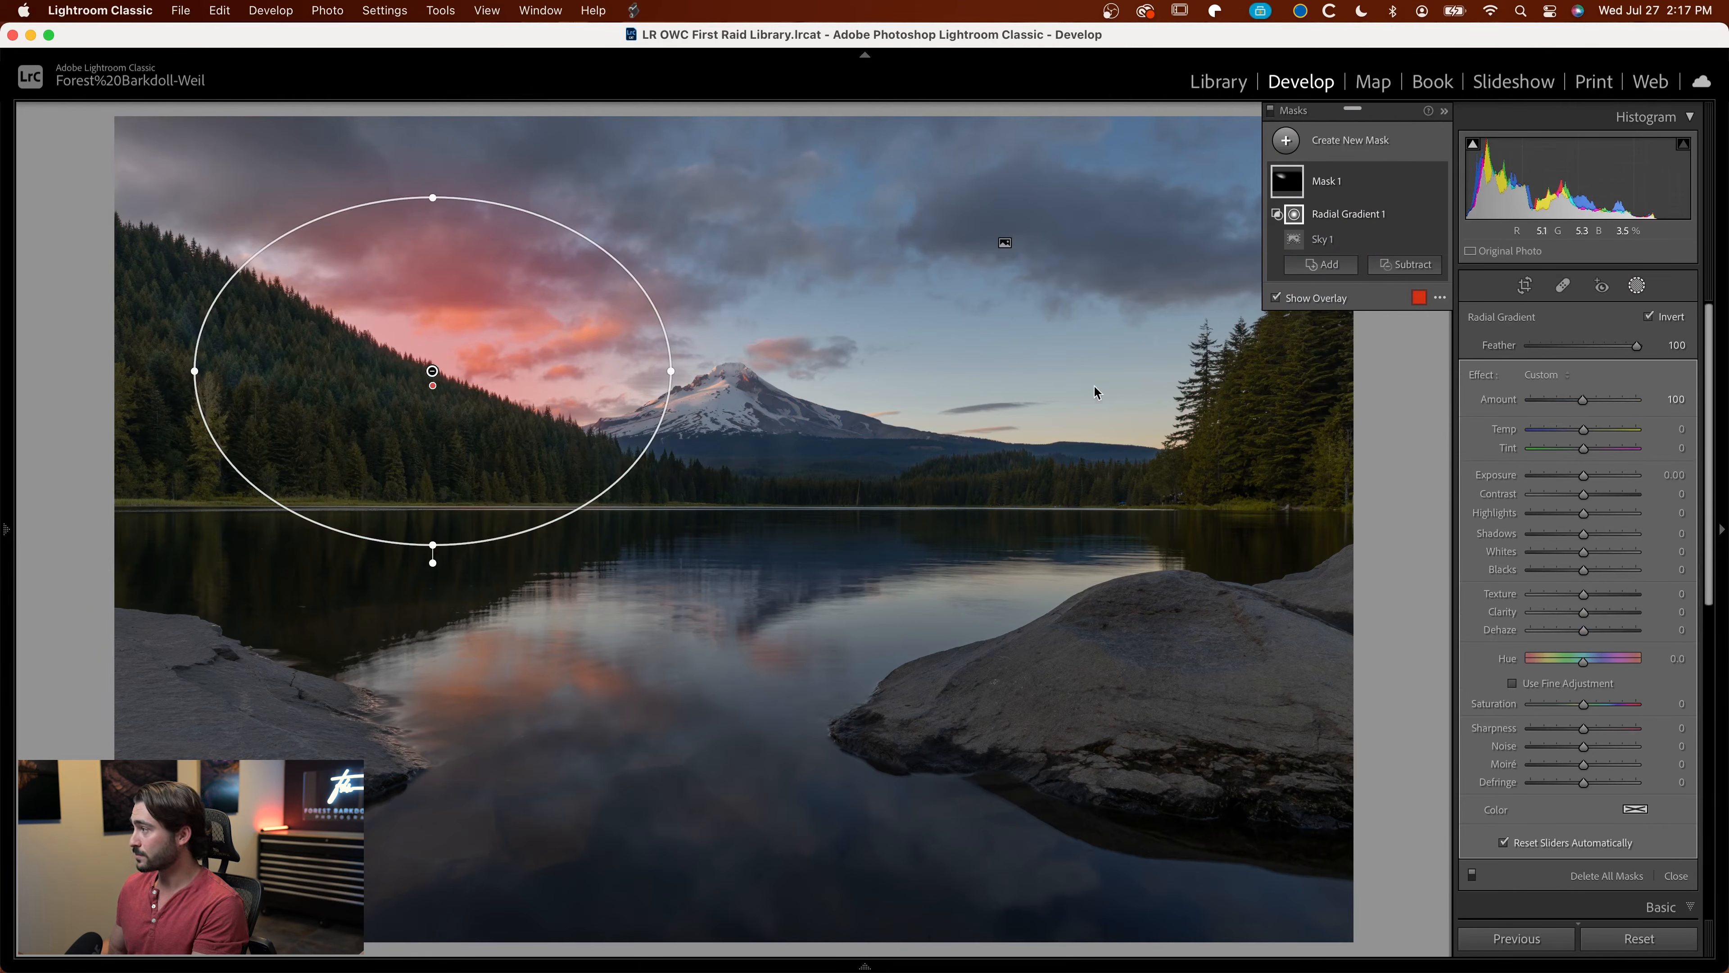
pyautogui.moveTo(459, 369)
pyautogui.mouseDown()
pyautogui.moveTo(783, 273)
pyautogui.moveTo(1089, 425)
pyautogui.moveTo(885, 205)
pyautogui.moveTo(541, 297)
pyautogui.moveTo(633, 300)
pyautogui.moveTo(558, 211)
pyautogui.moveTo(718, 286)
pyautogui.moveTo(1342, 278)
pyautogui.moveTo(571, 216)
pyautogui.moveTo(298, 579)
pyautogui.moveTo(866, 948)
pyautogui.moveTo(685, 716)
pyautogui.moveTo(634, 582)
pyautogui.moveTo(649, 653)
pyautogui.moveTo(563, 478)
pyautogui.moveTo(421, 353)
pyautogui.moveTo(469, 383)
pyautogui.mouseUp()
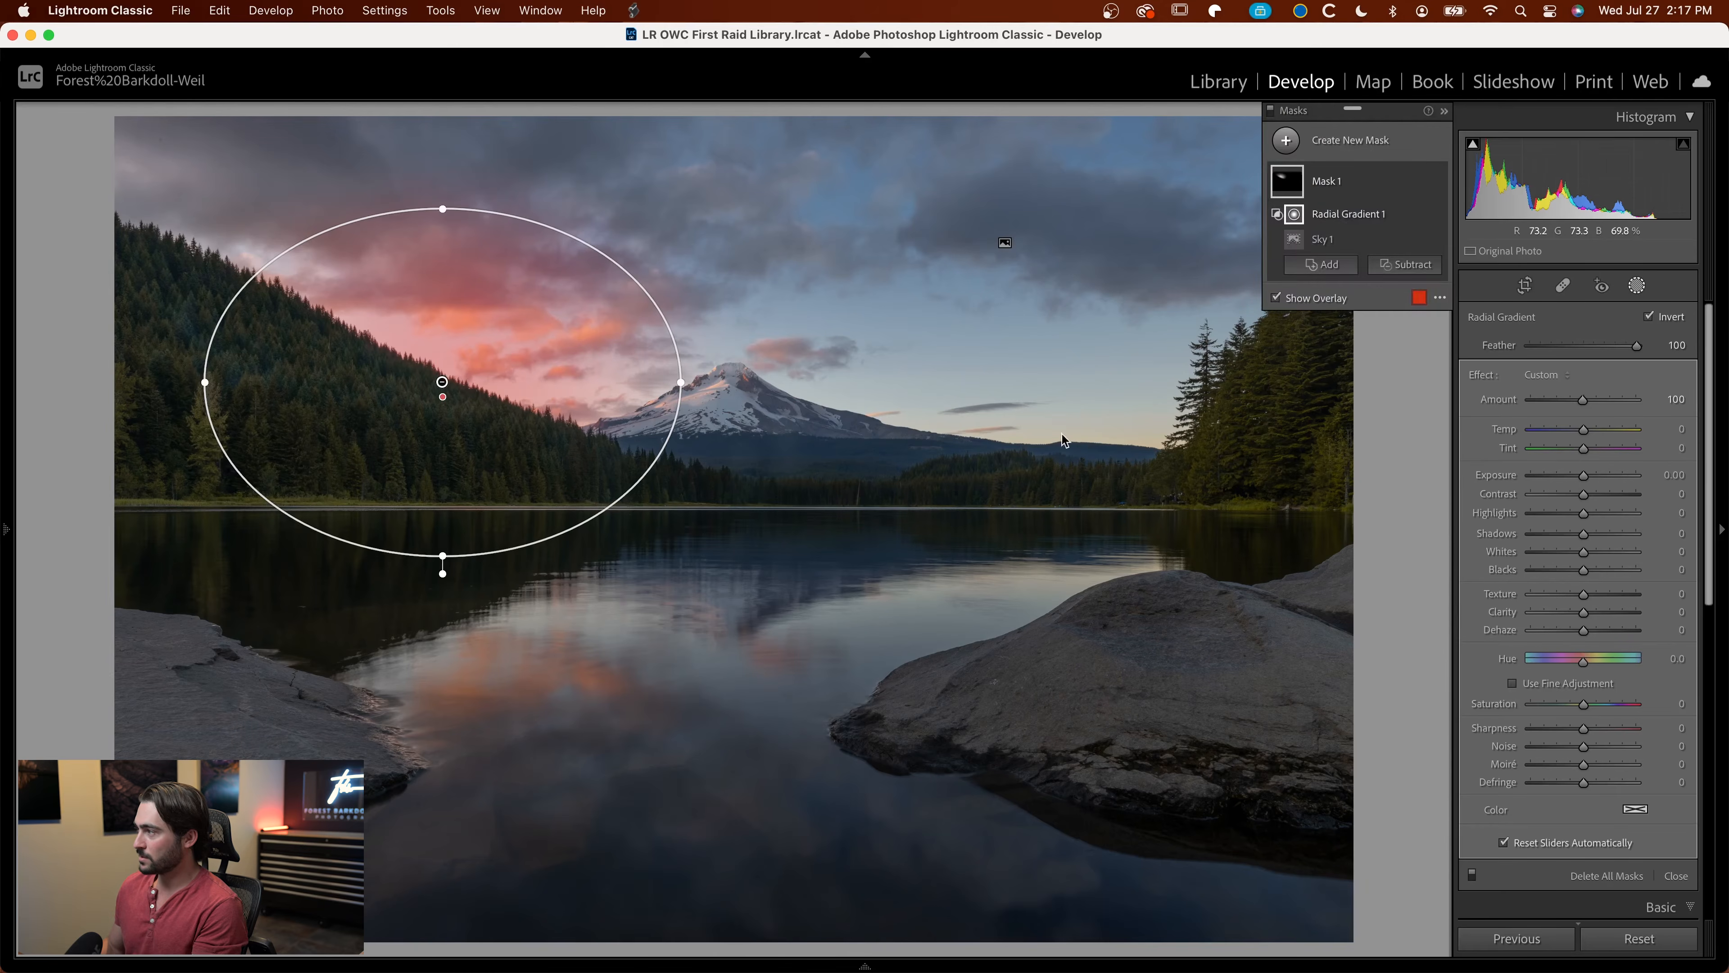
# Step: Set the glow mask's Dehaze to -21, Temp to 23 and Tint to 41
pyautogui.moveTo(1636, 345); pyautogui.dragTo(1602, 347)
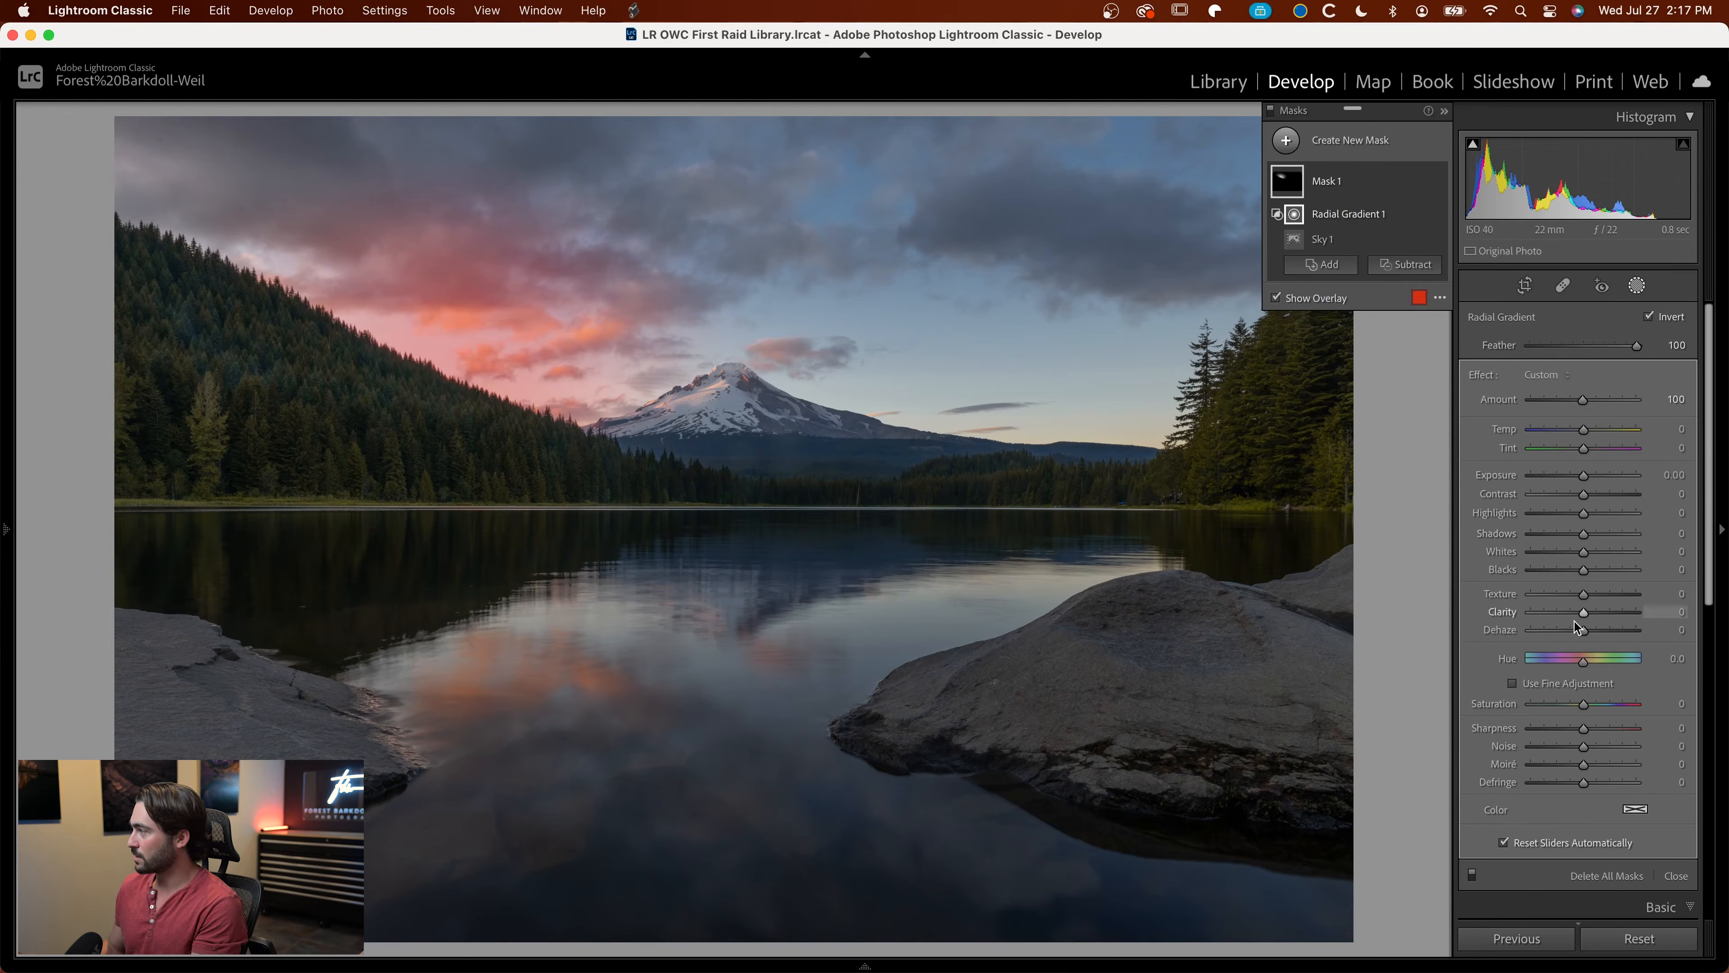
pyautogui.moveTo(1582, 630); pyautogui.dragTo(1569, 634)
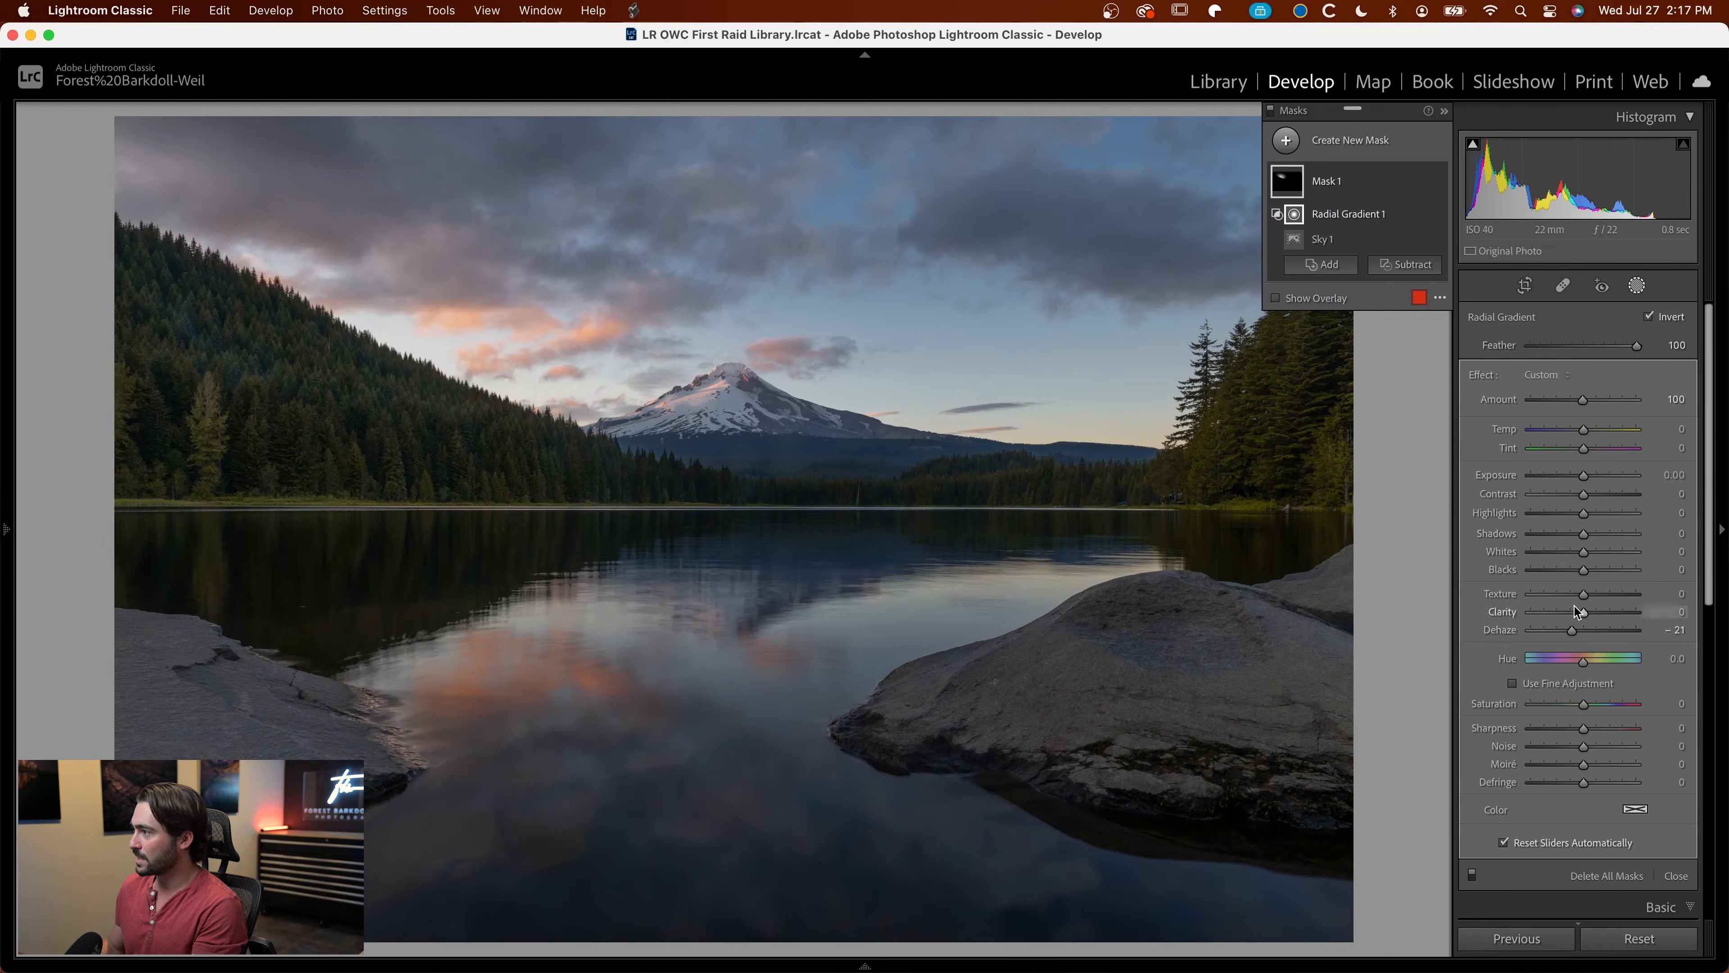
pyautogui.moveTo(1592, 426); pyautogui.dragTo(1608, 452)
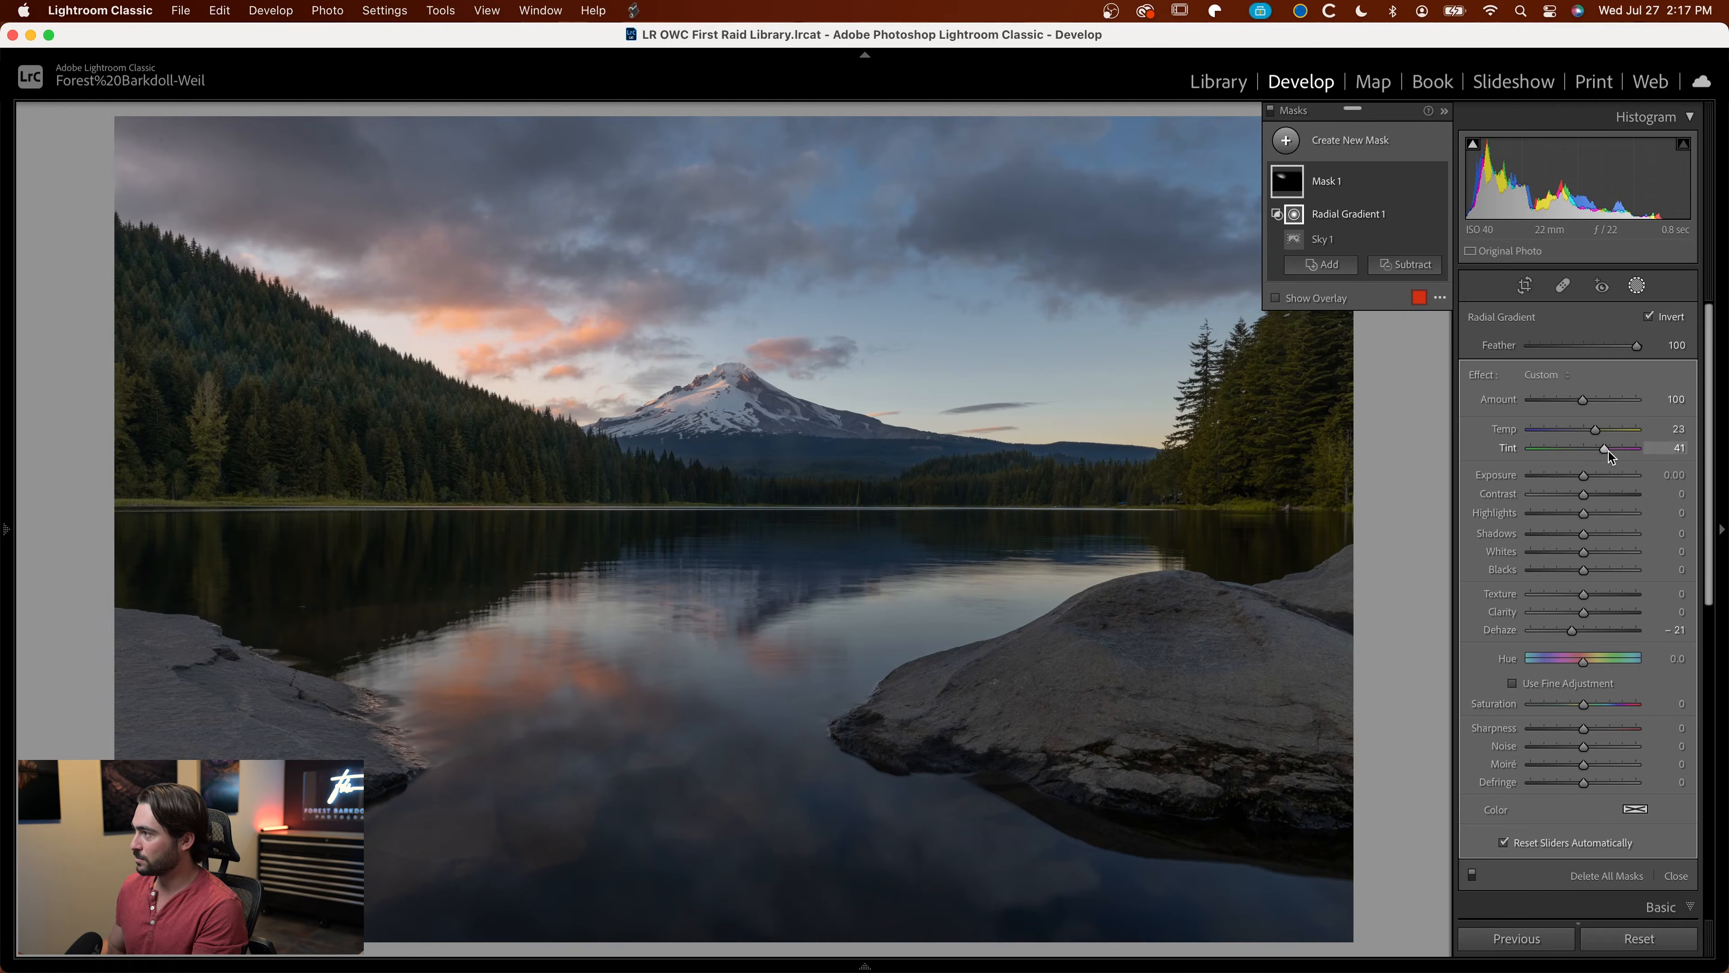
# Step: Tilt the radial gradient along the hillside, widen it, and set its Whites to 66 and Highlights to -15
pyautogui.moveTo(685, 385); pyautogui.dragTo(741, 445)
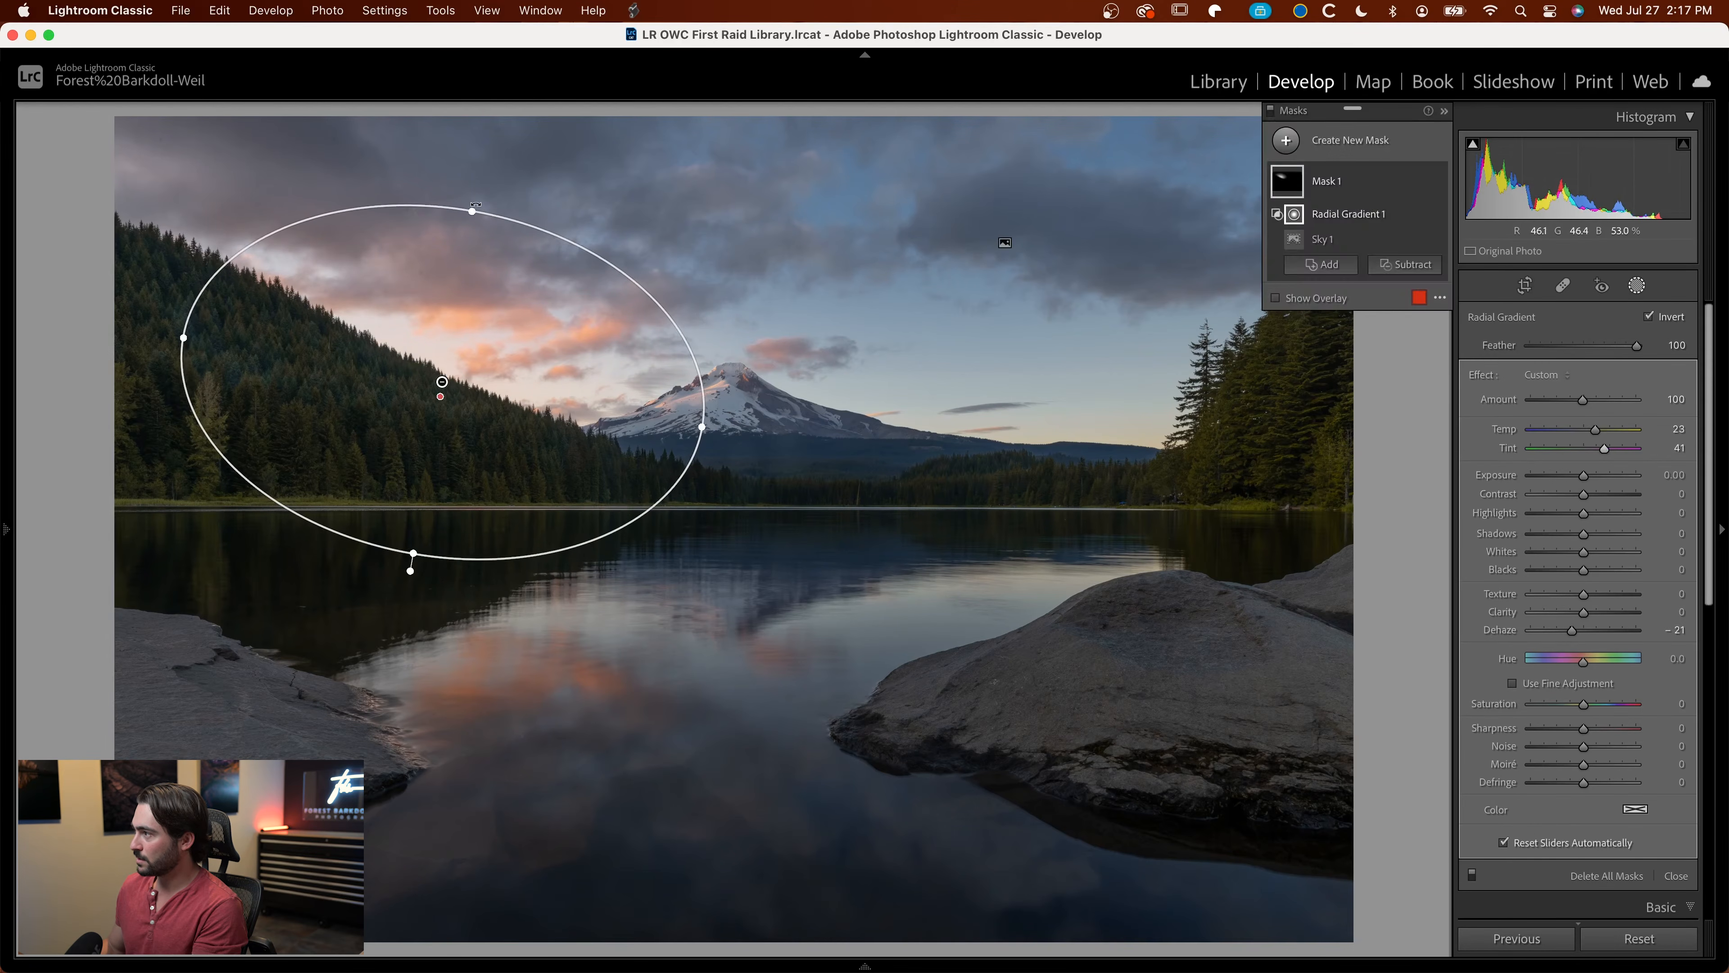
pyautogui.moveTo(182, 337); pyautogui.dragTo(156, 332)
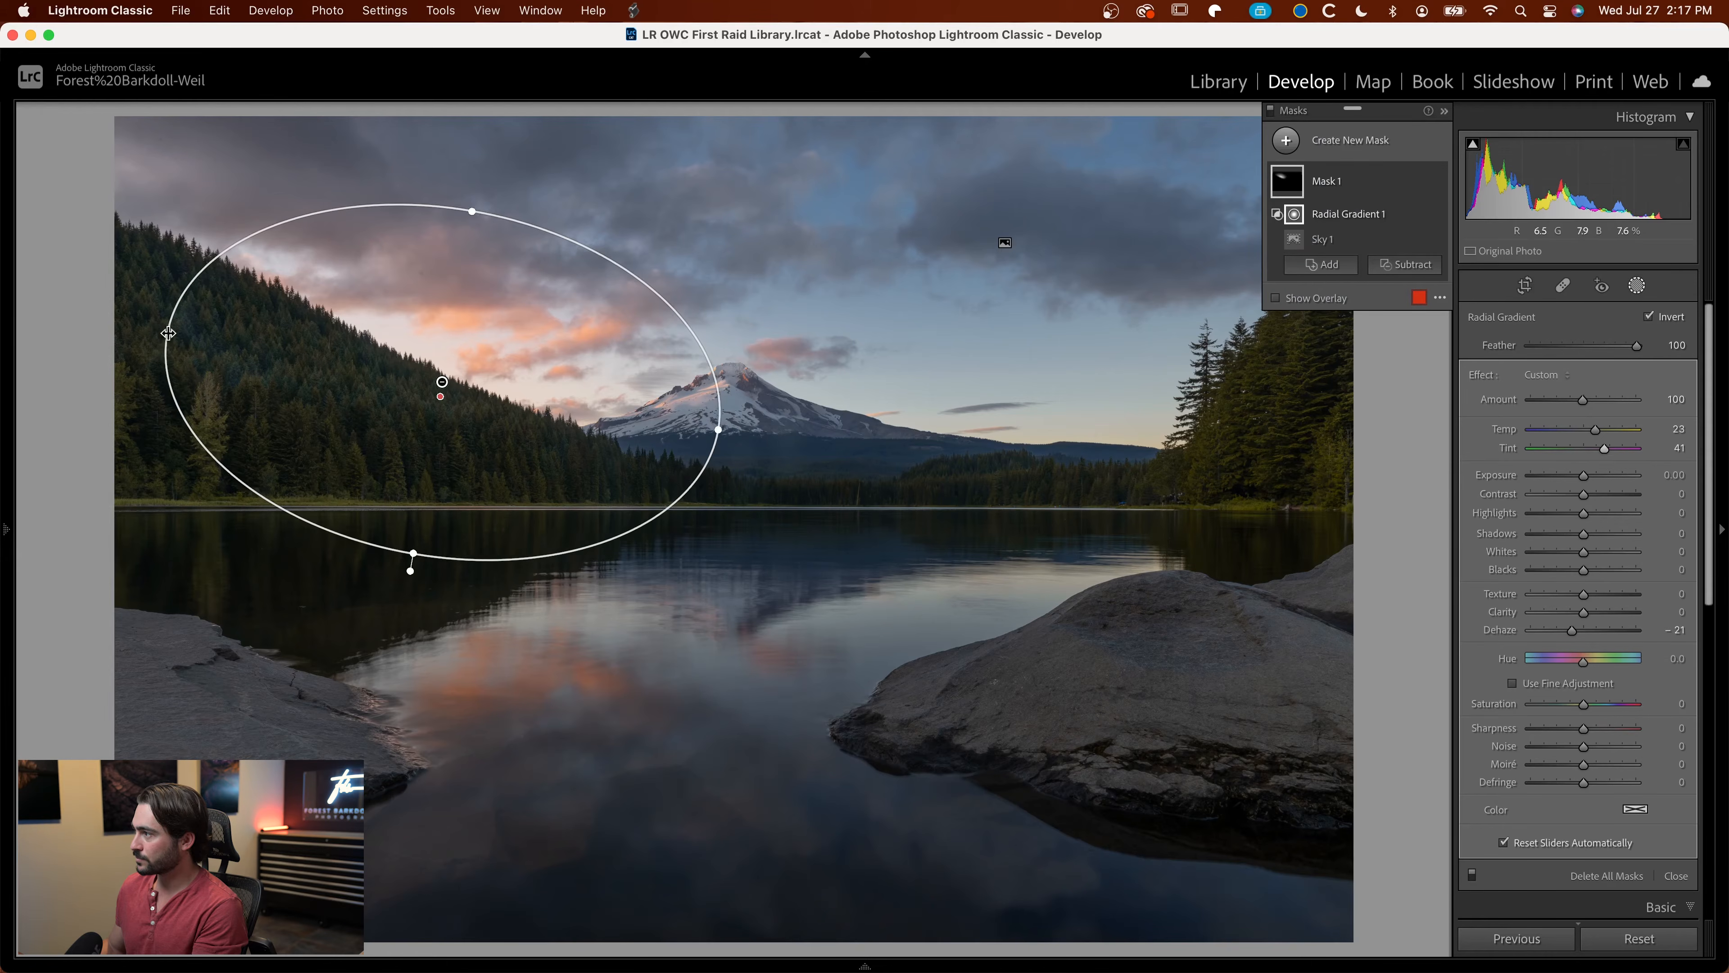
pyautogui.moveTo(1586, 552); pyautogui.dragTo(1577, 518)
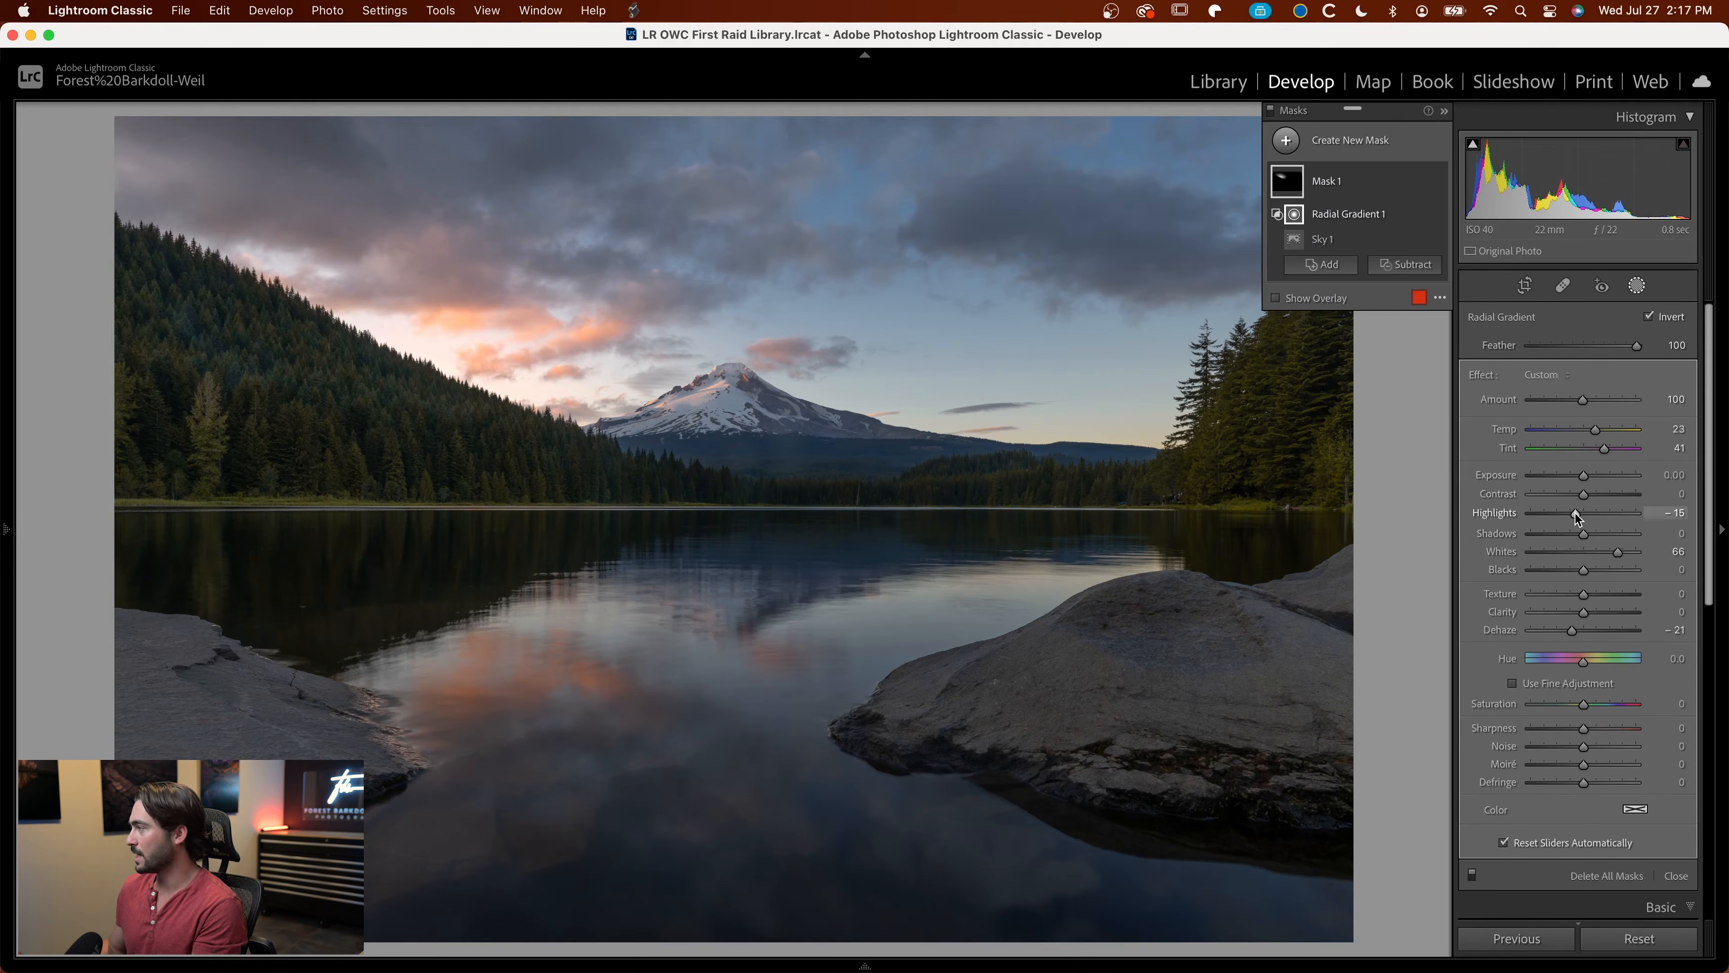
# Step: Switch Mask 1 off and on to compare the sky with and without the glow
pyautogui.click(1438, 183)
pyautogui.click(1437, 182)
pyautogui.click(1437, 182)
pyautogui.click(1438, 182)
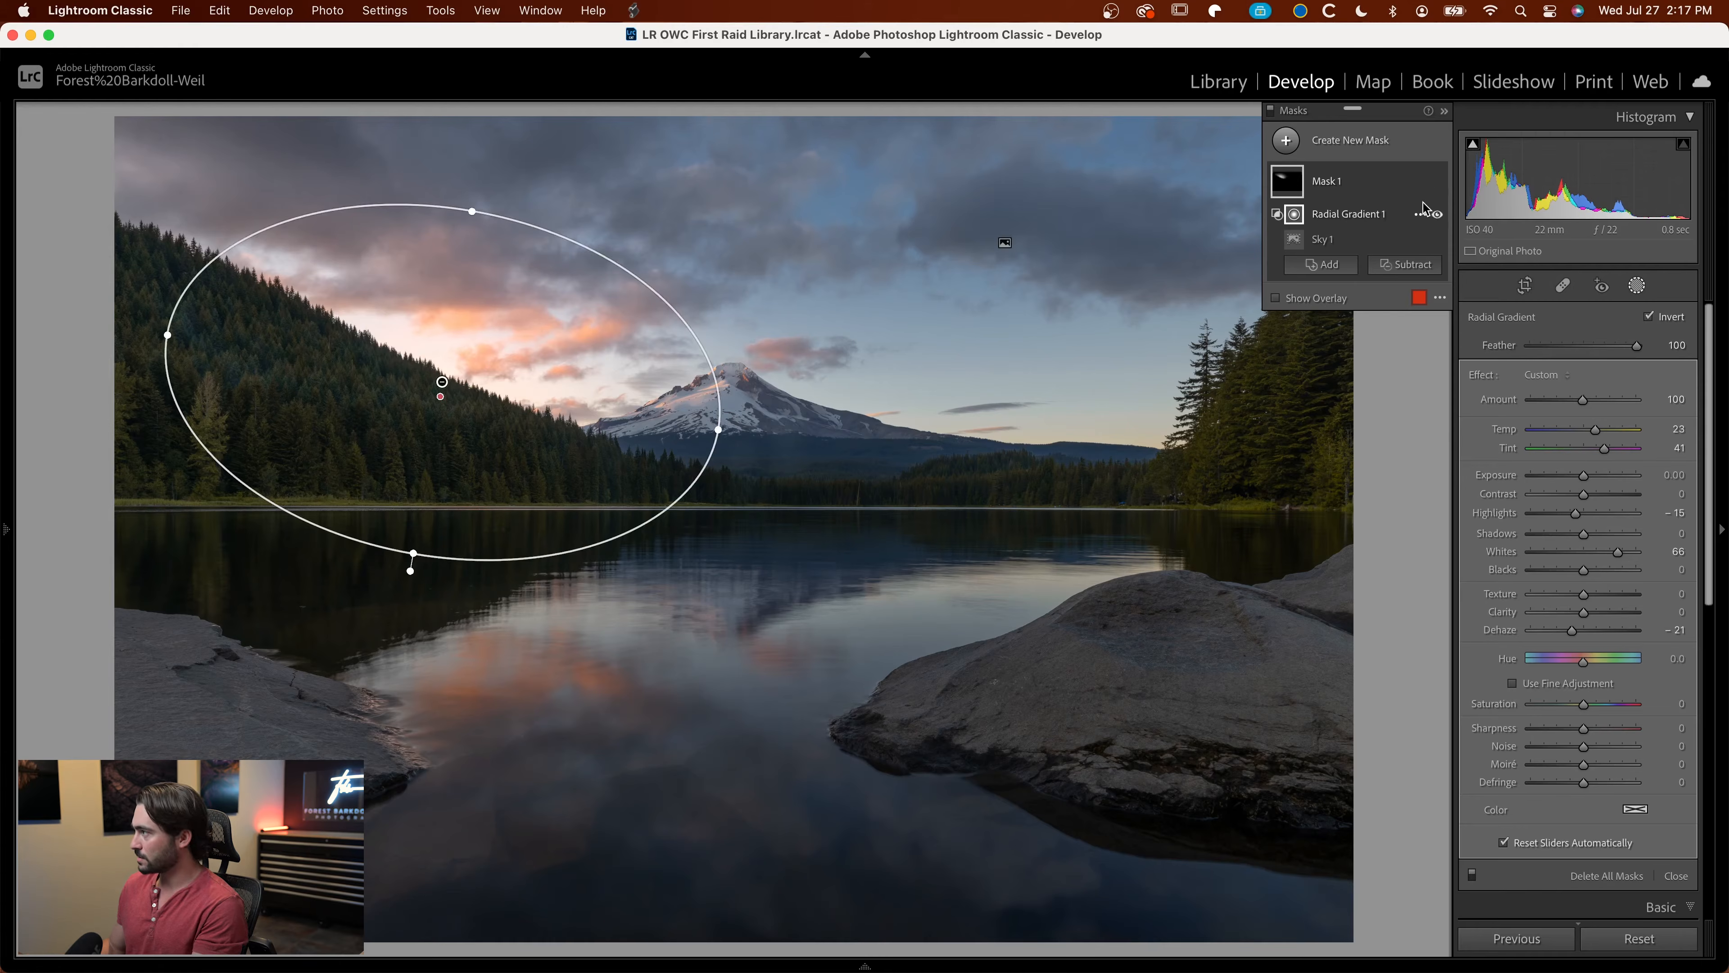
# Step: Create a second sky mask intersected with a larger radial gradient around the glow that extends past the mountain peak
pyautogui.click(1301, 157)
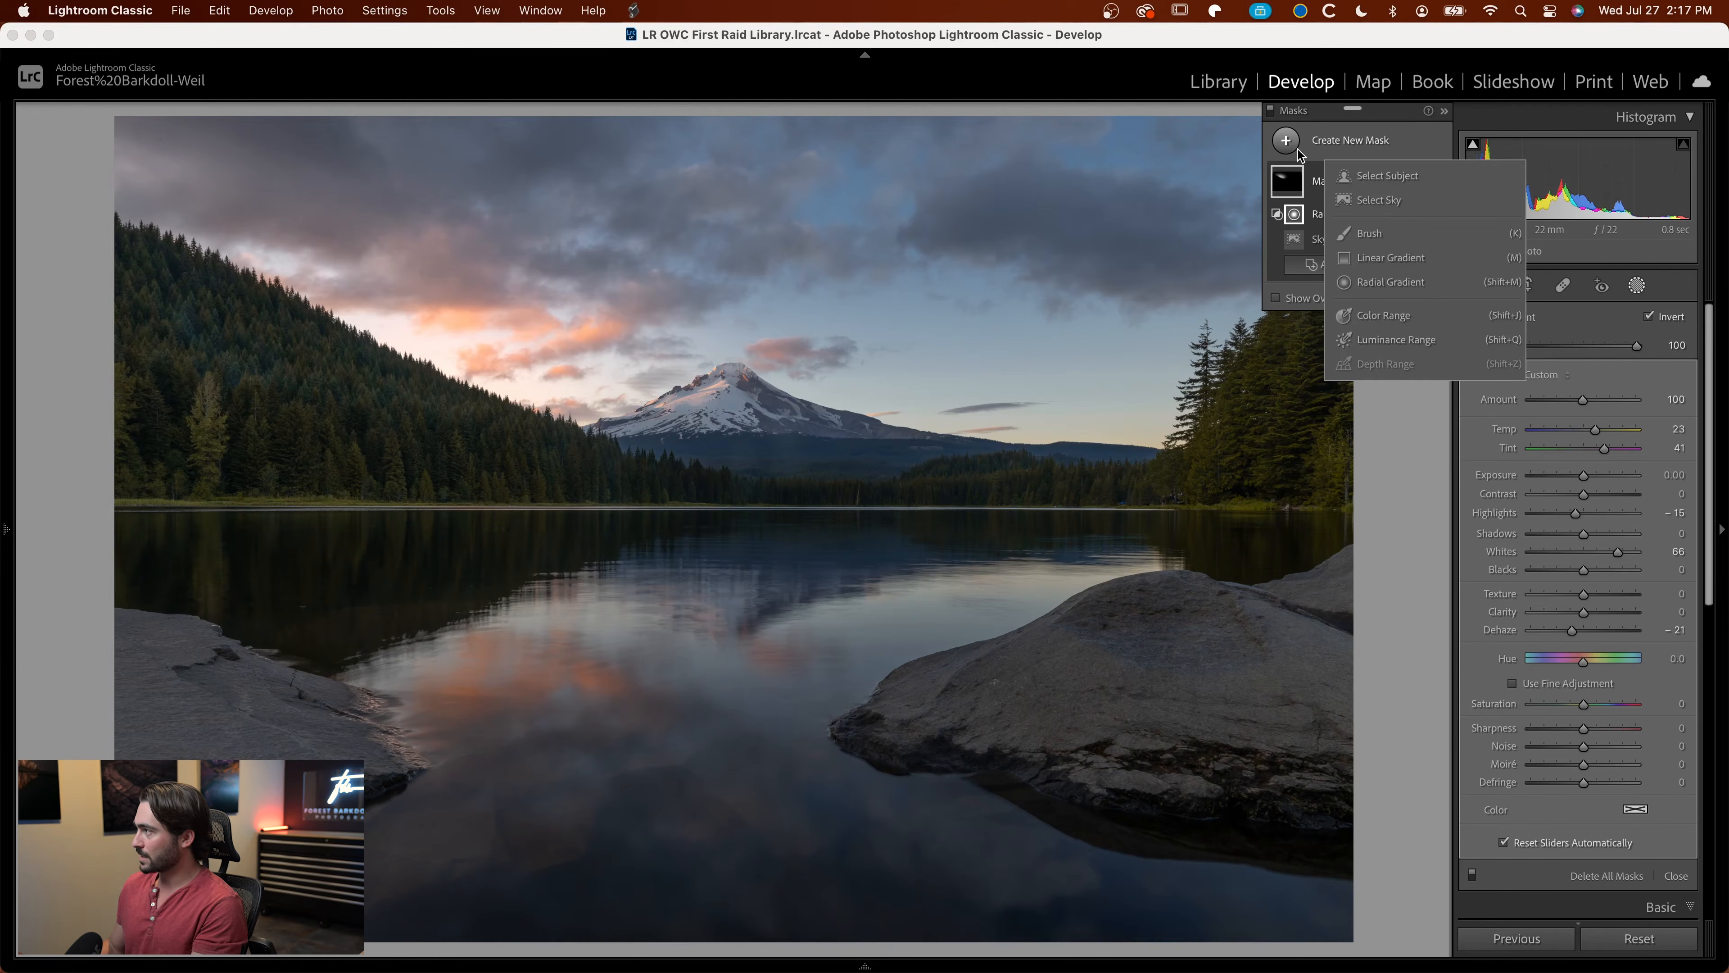
pyautogui.click(1390, 207)
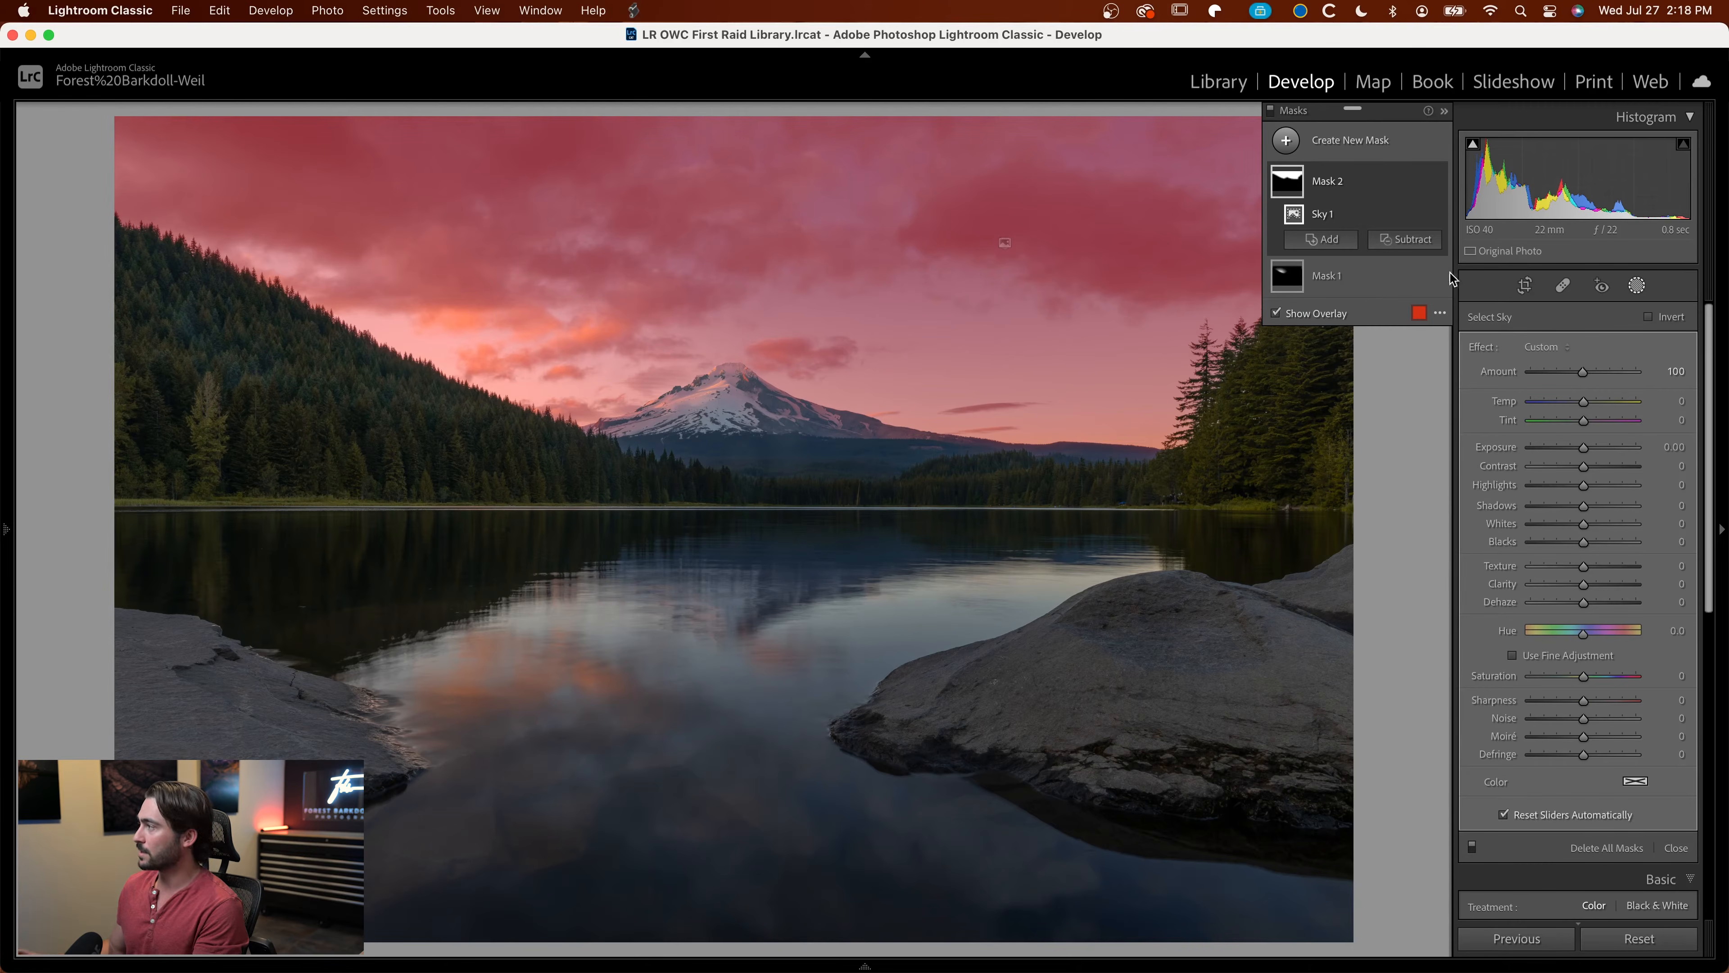
pyautogui.click(1419, 182)
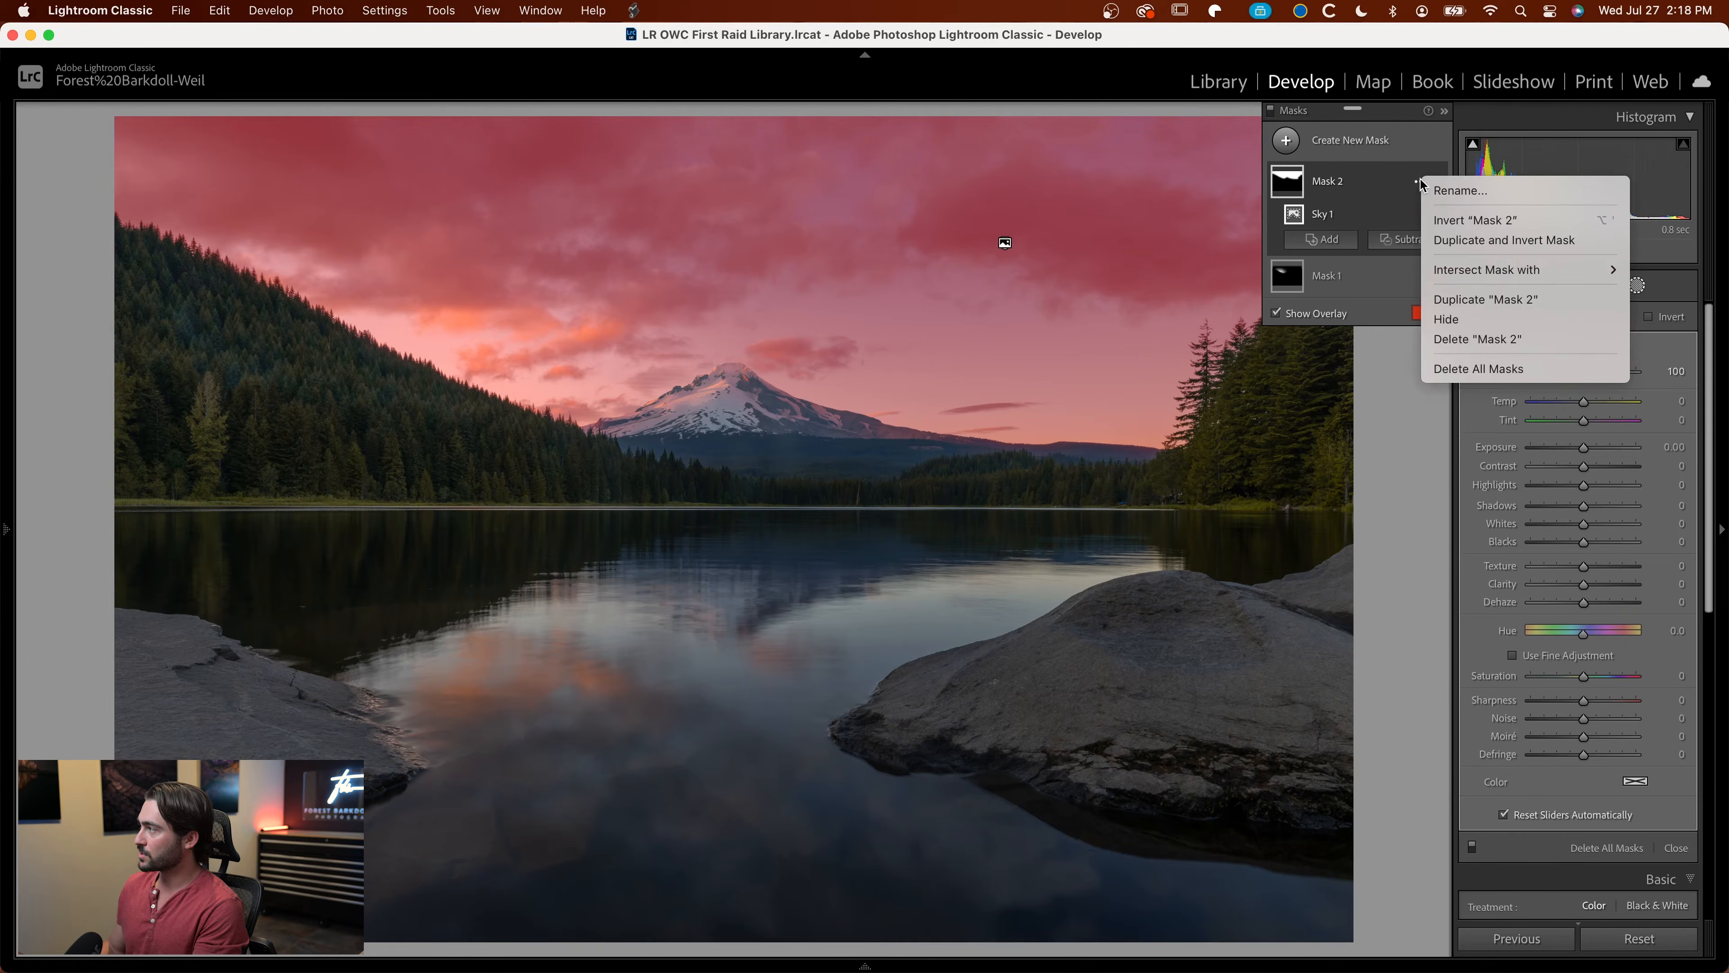
pyautogui.moveTo(1518, 270)
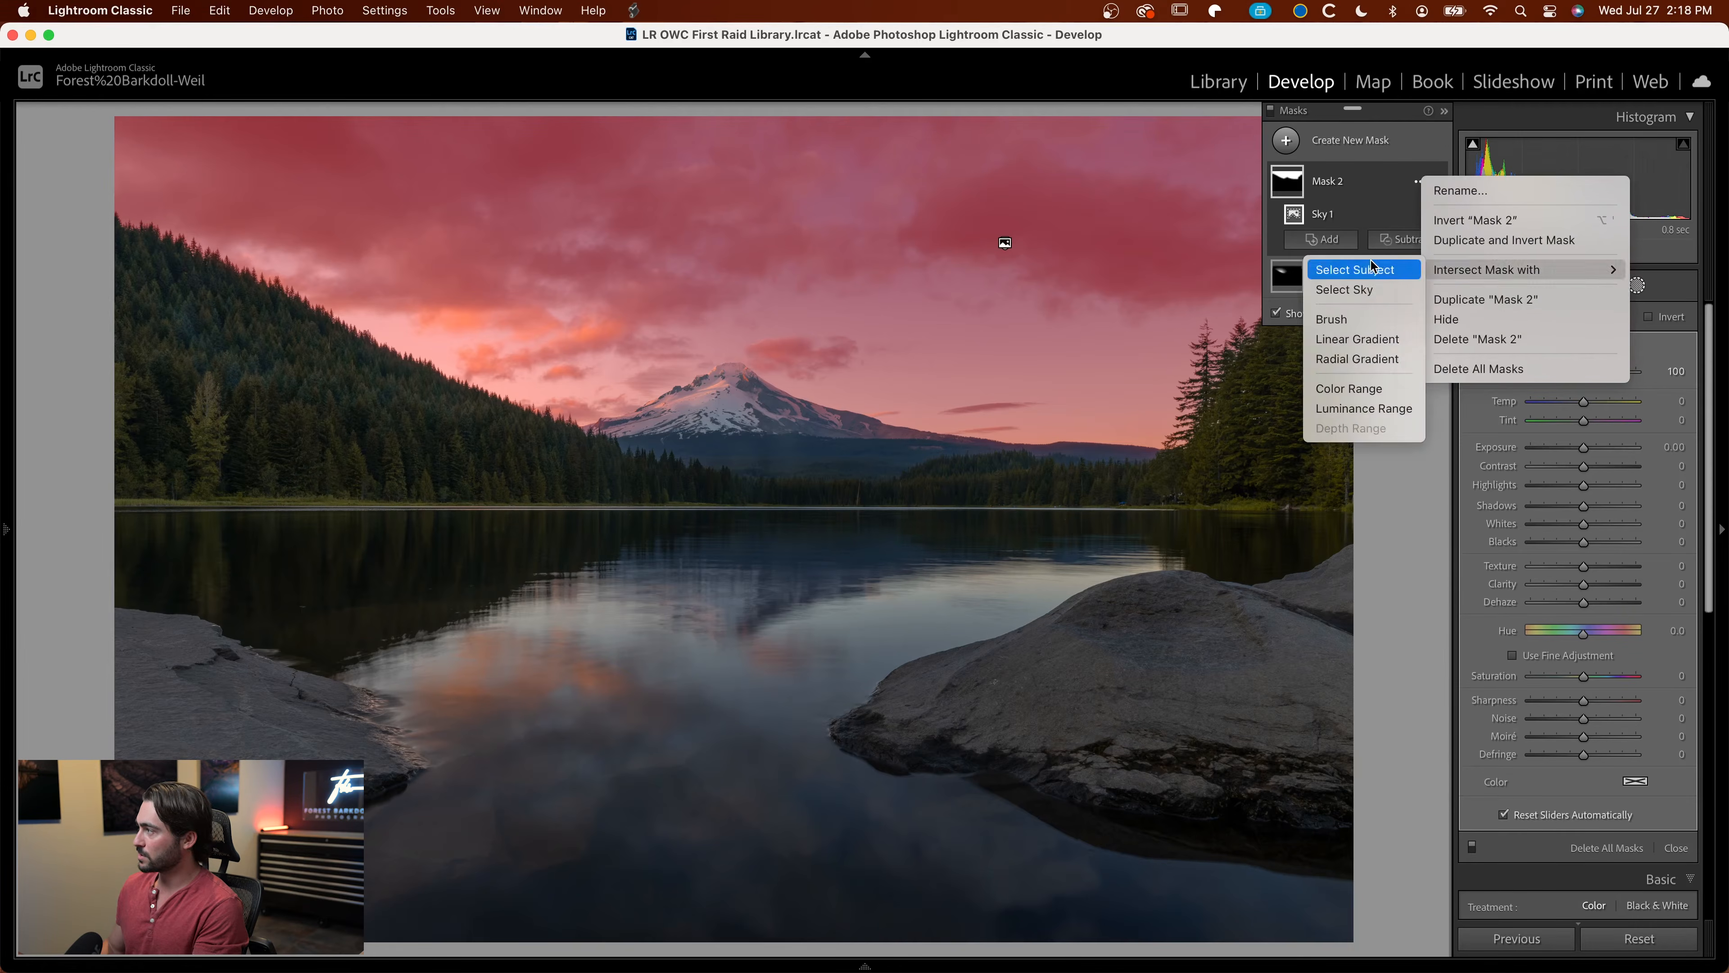
pyautogui.click(1351, 359)
pyautogui.moveTo(397, 348); pyautogui.dragTo(805, 642)
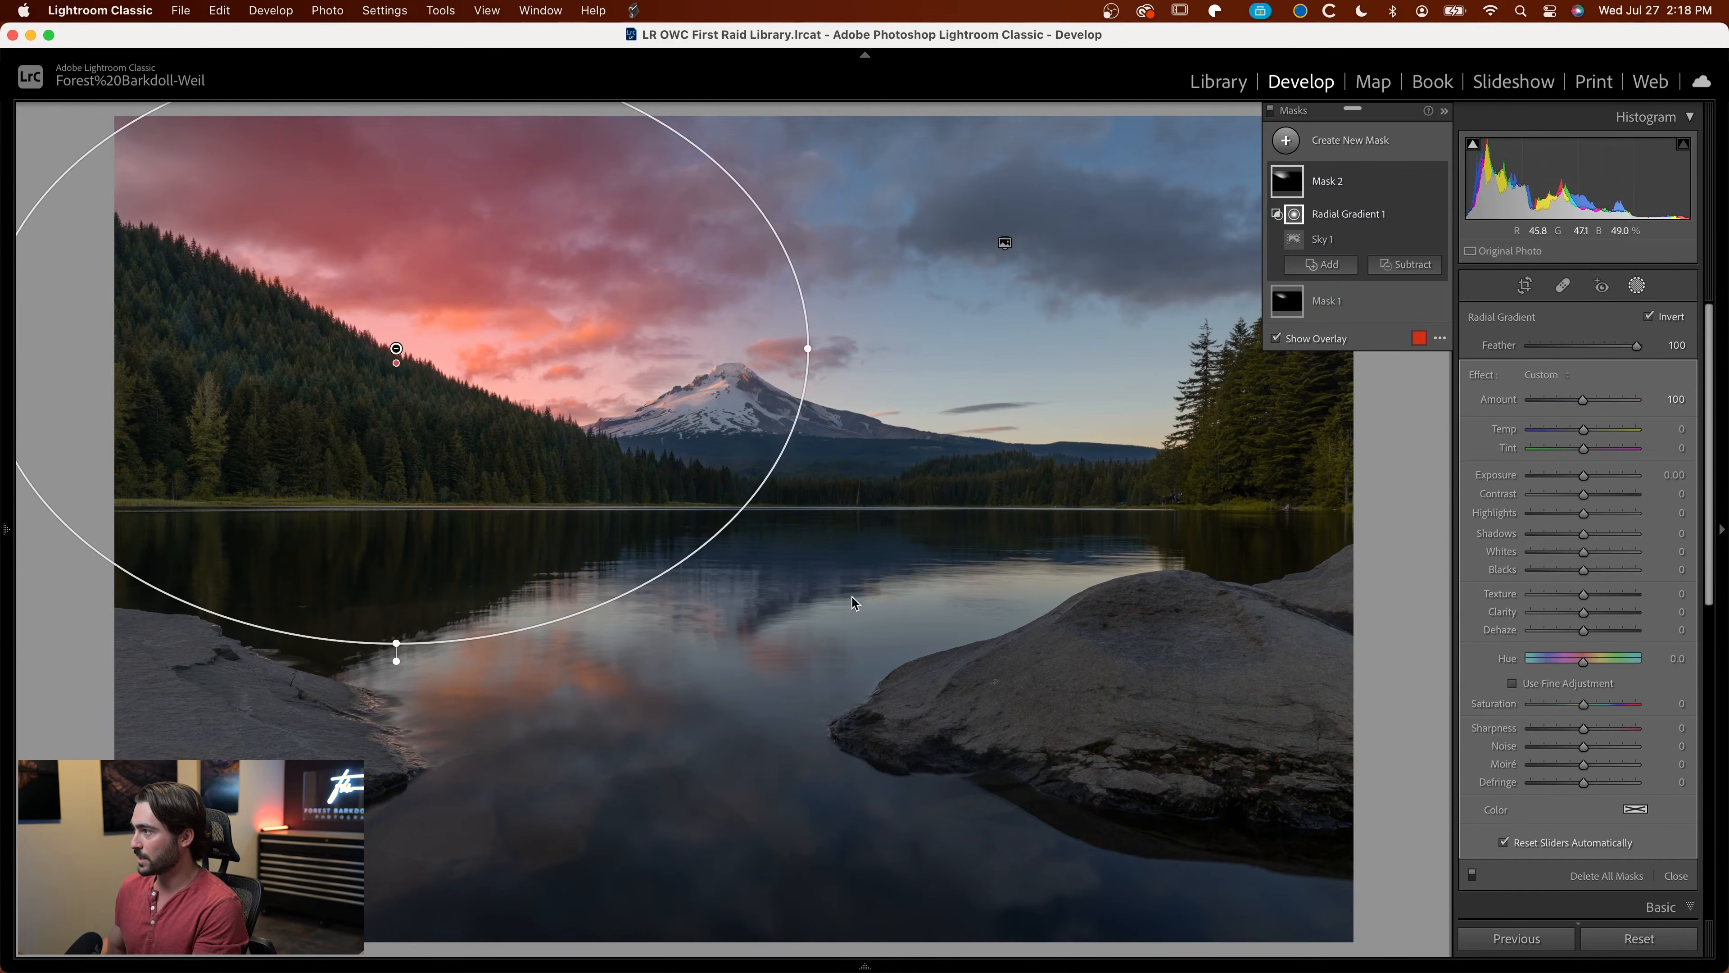
# Step: Set Mask 2's Whites to 12, Dehaze to -5, Temp to 8, Tint to 21 and Highlights to -11
pyautogui.moveTo(1584, 552); pyautogui.dragTo(1593, 554)
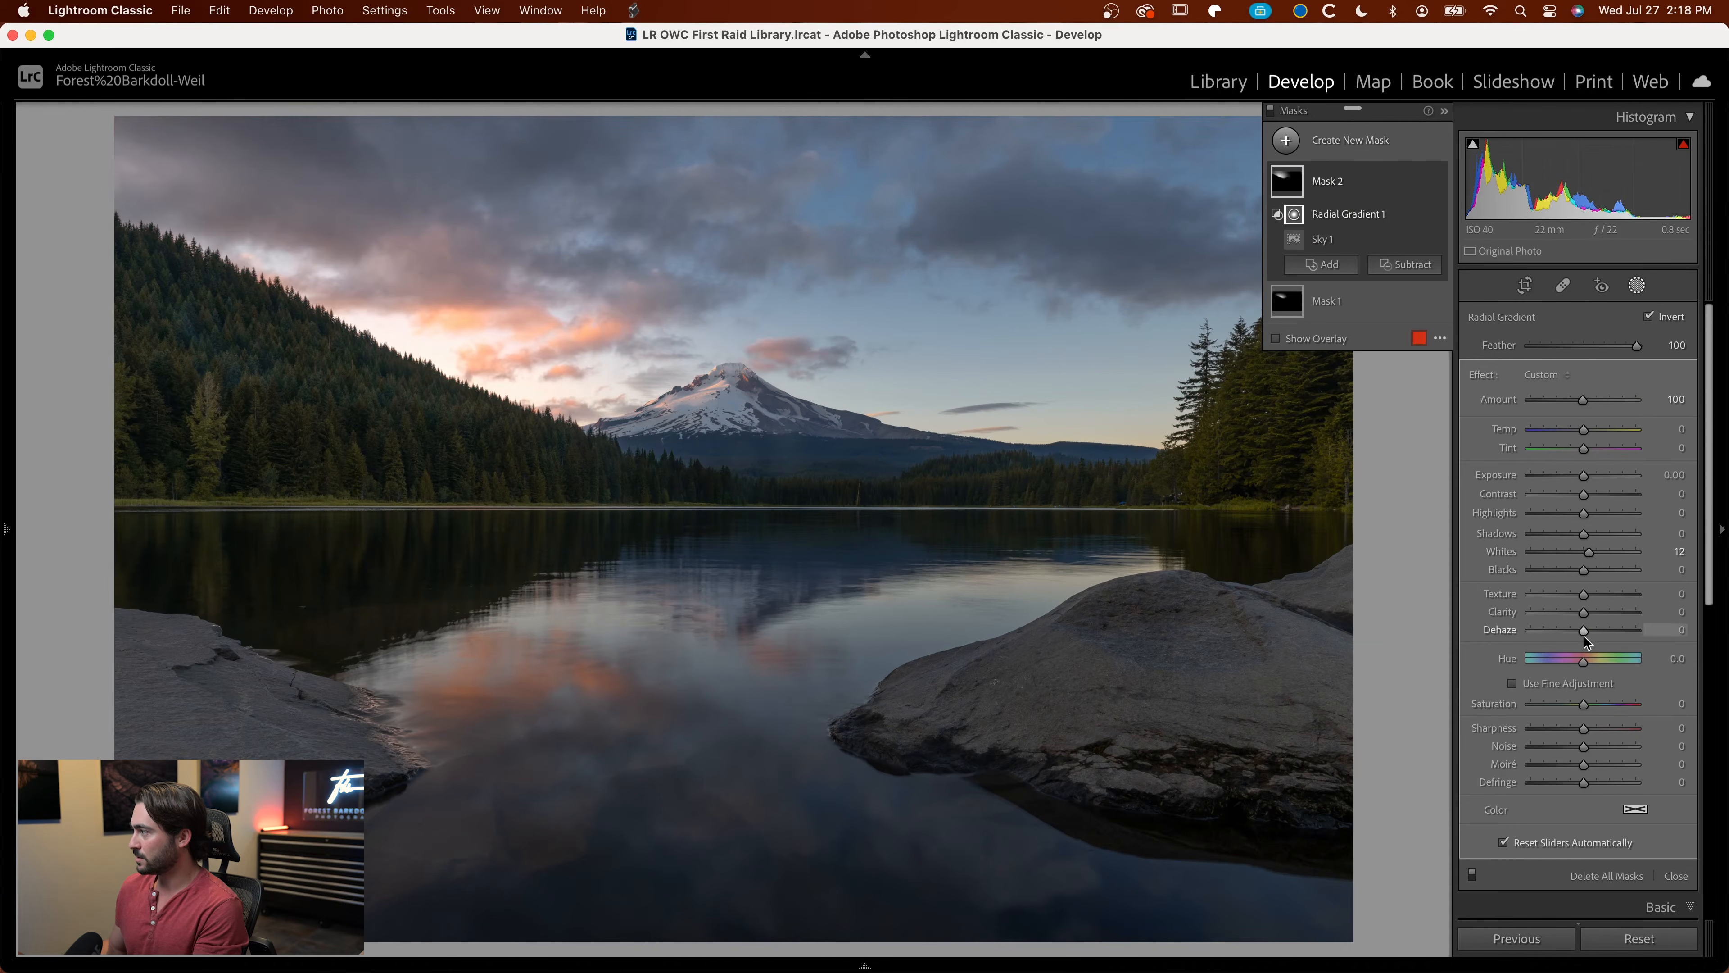
pyautogui.moveTo(1583, 515); pyautogui.dragTo(1577, 521)
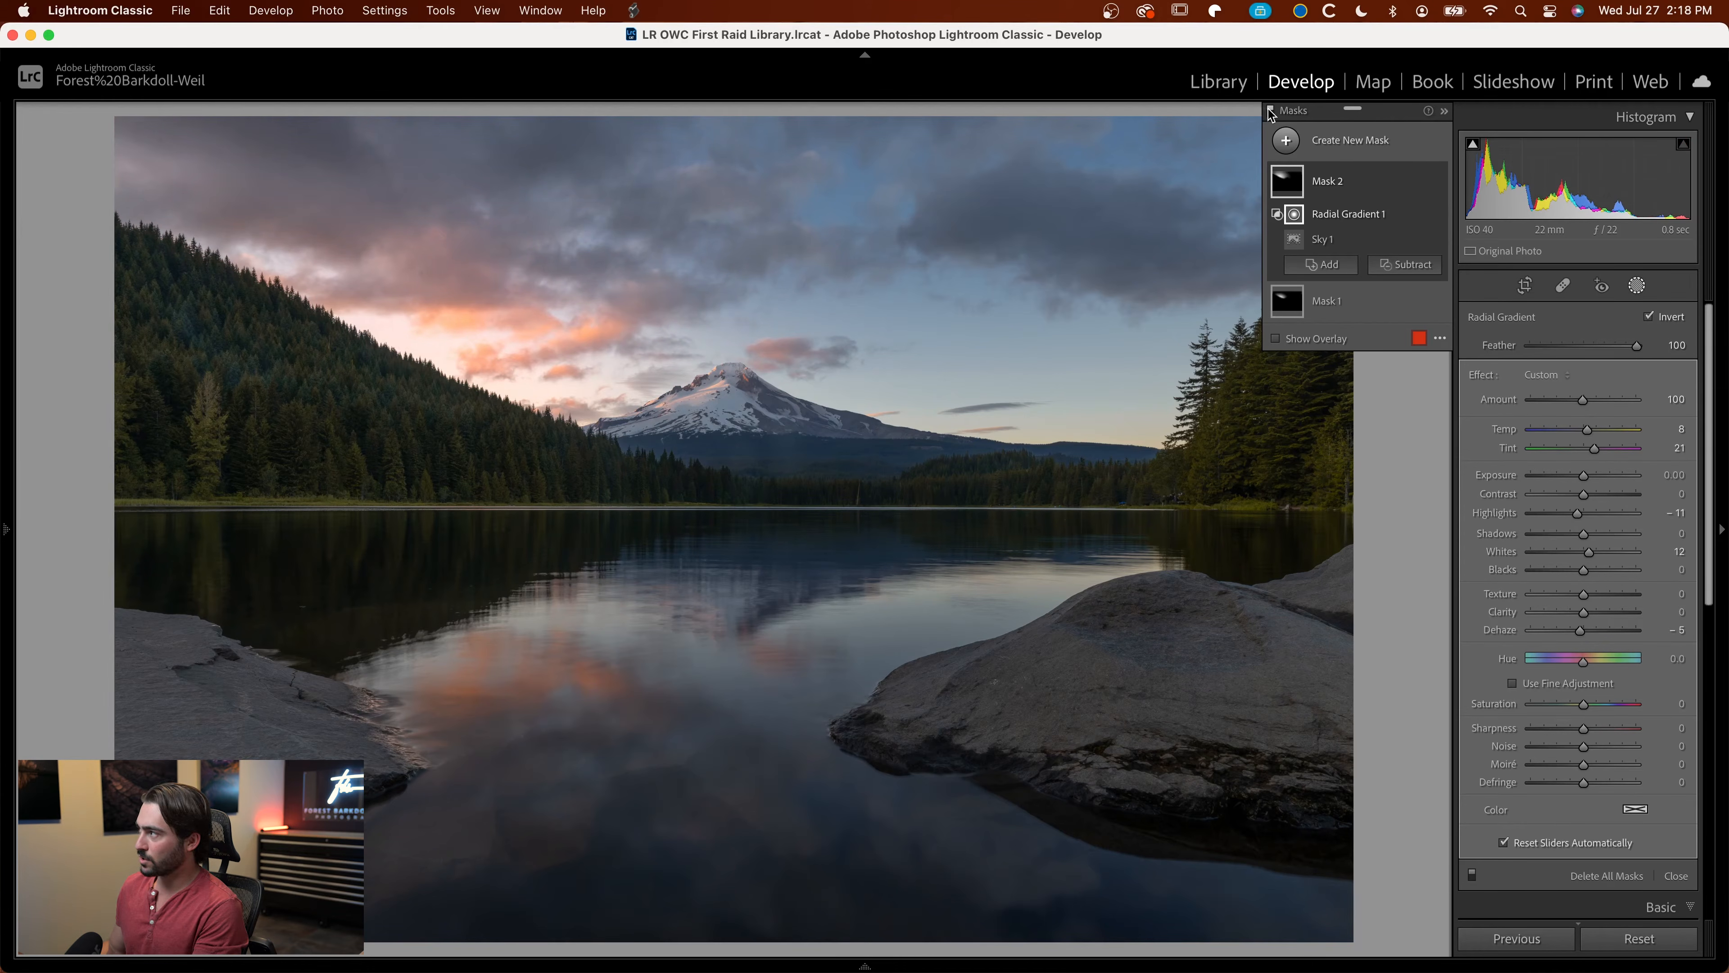
# Step: Switch all masks off and on to compare the photo before and after the sky adjustments
pyautogui.click(1270, 110)
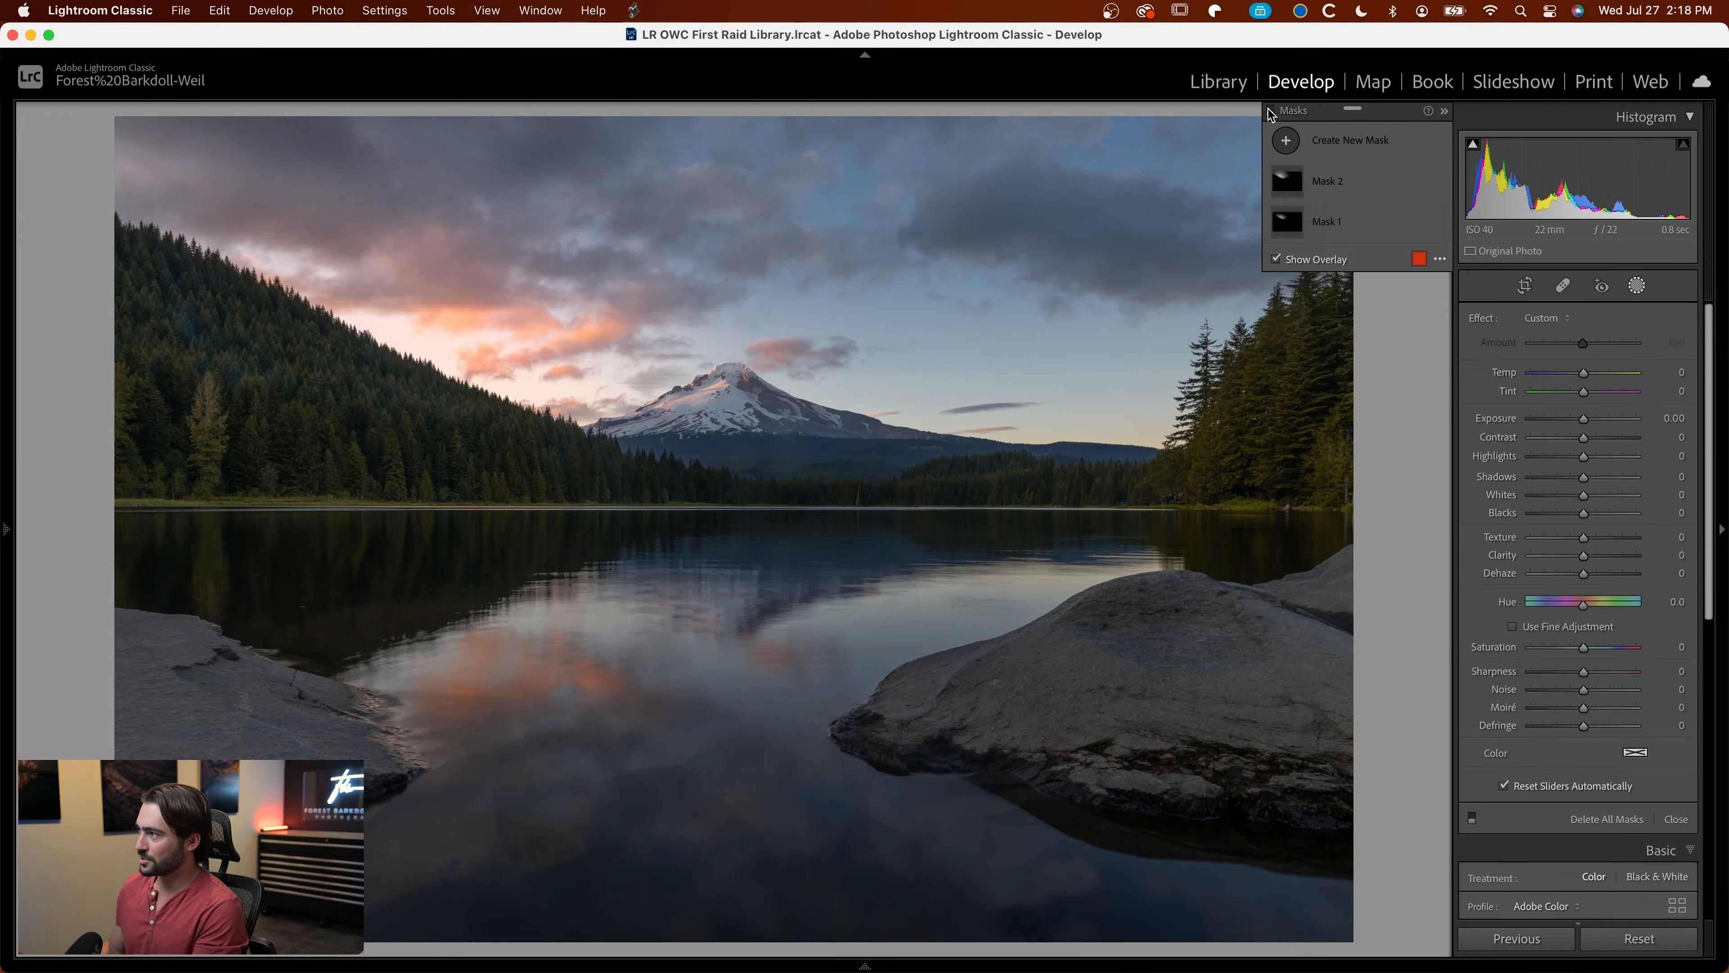
pyautogui.click(1269, 110)
pyautogui.click(1269, 110)
pyautogui.click(1269, 111)
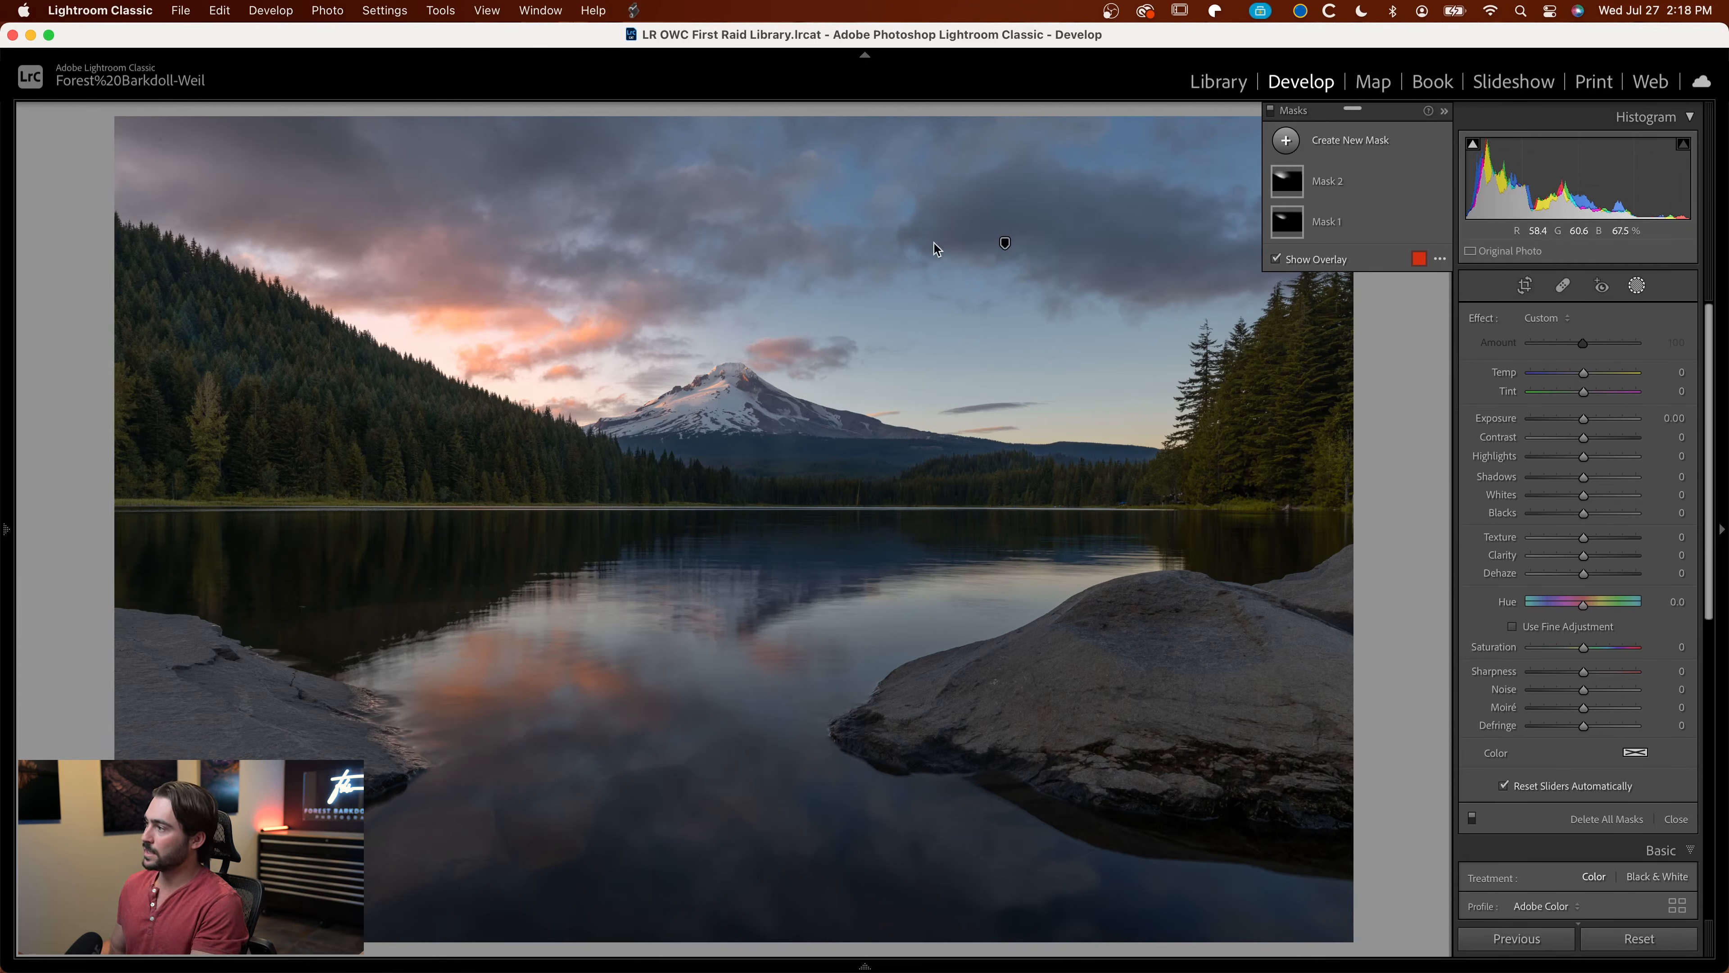
# Step: Create a third mask from the sky selection and invert it to cover the land and water
pyautogui.click(1344, 142)
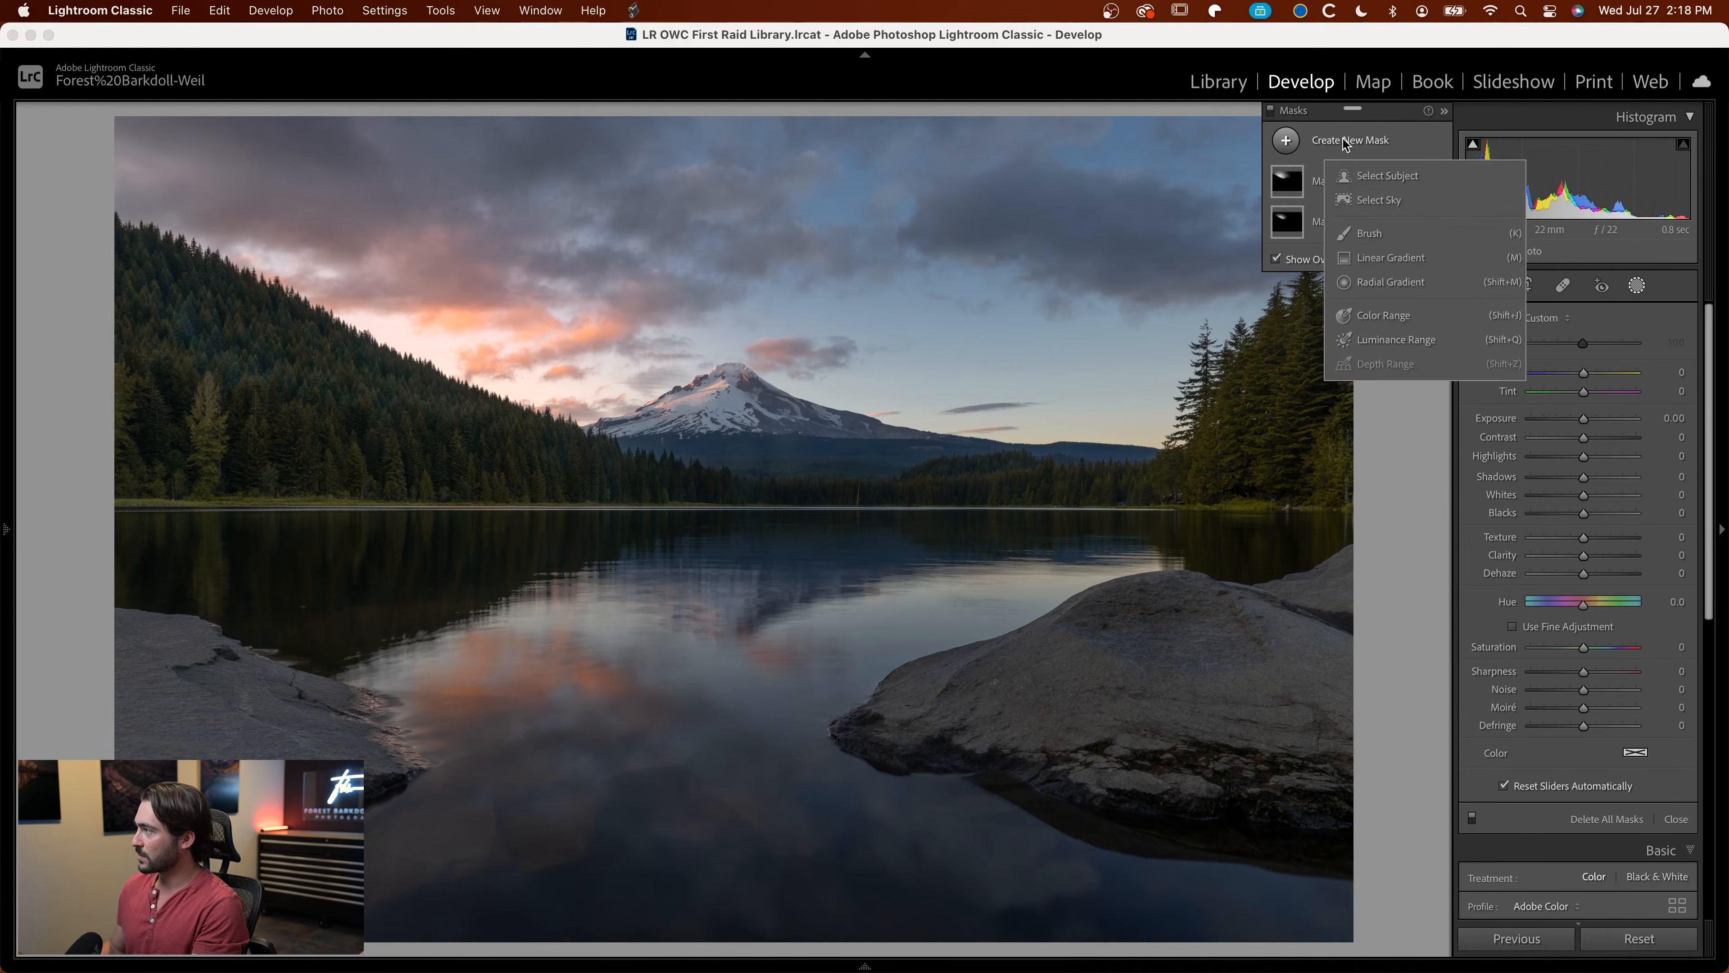
pyautogui.click(1384, 206)
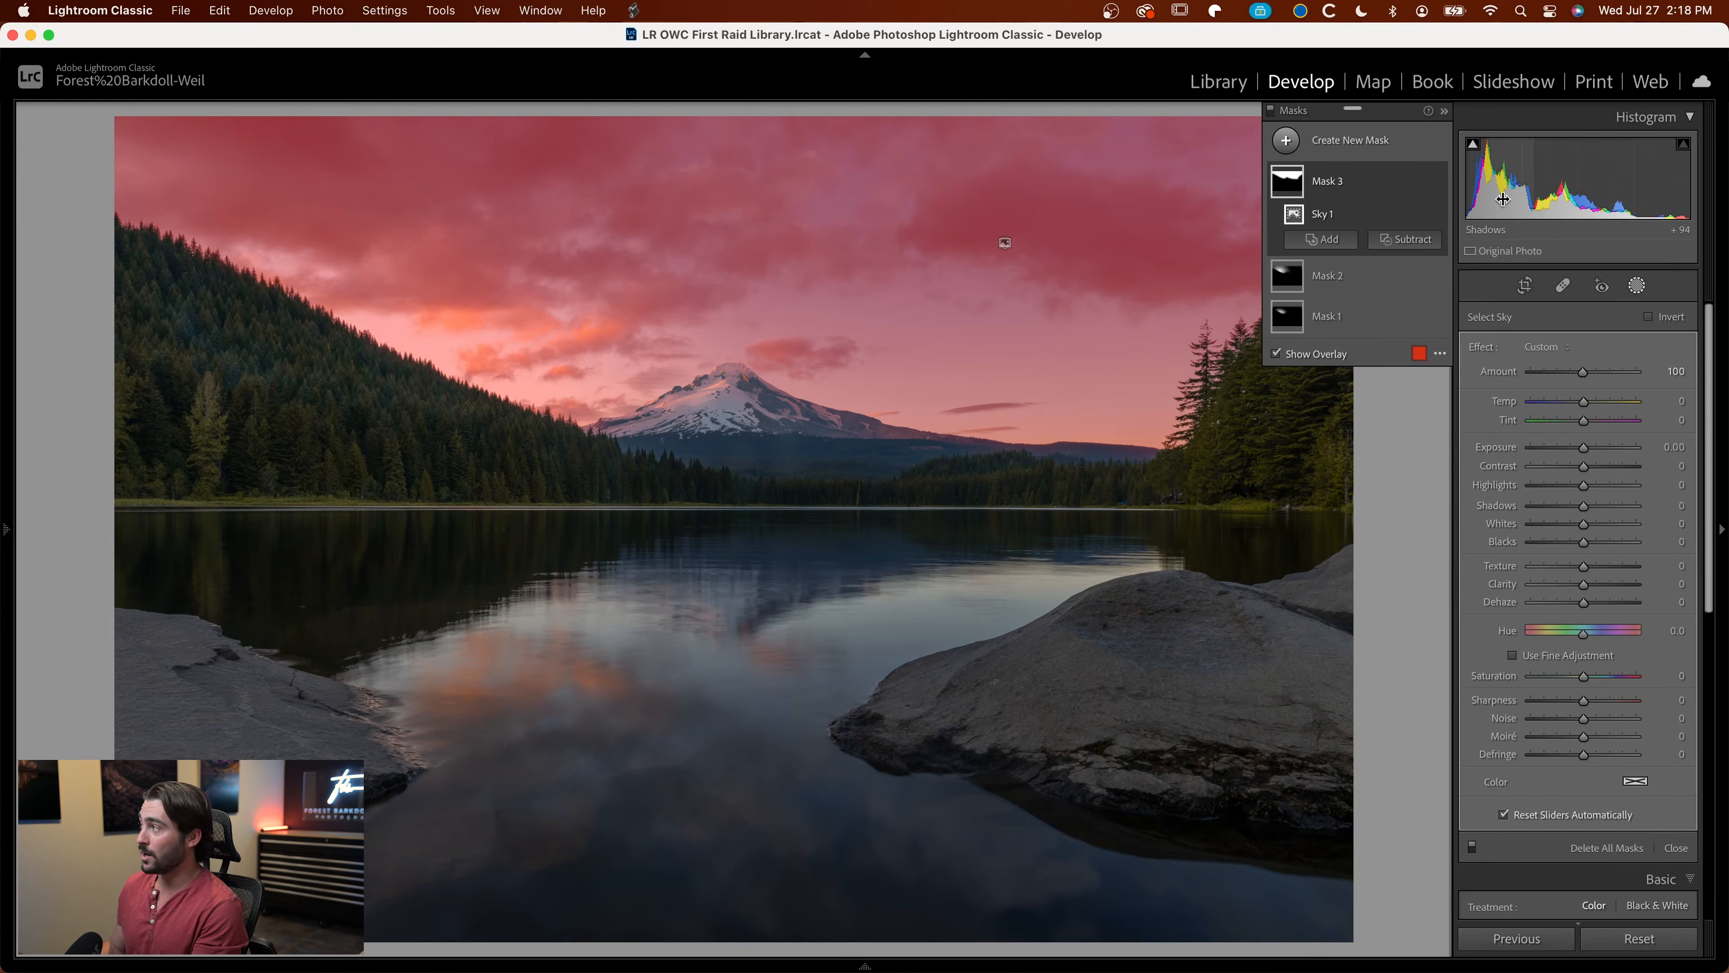
pyautogui.click(1650, 316)
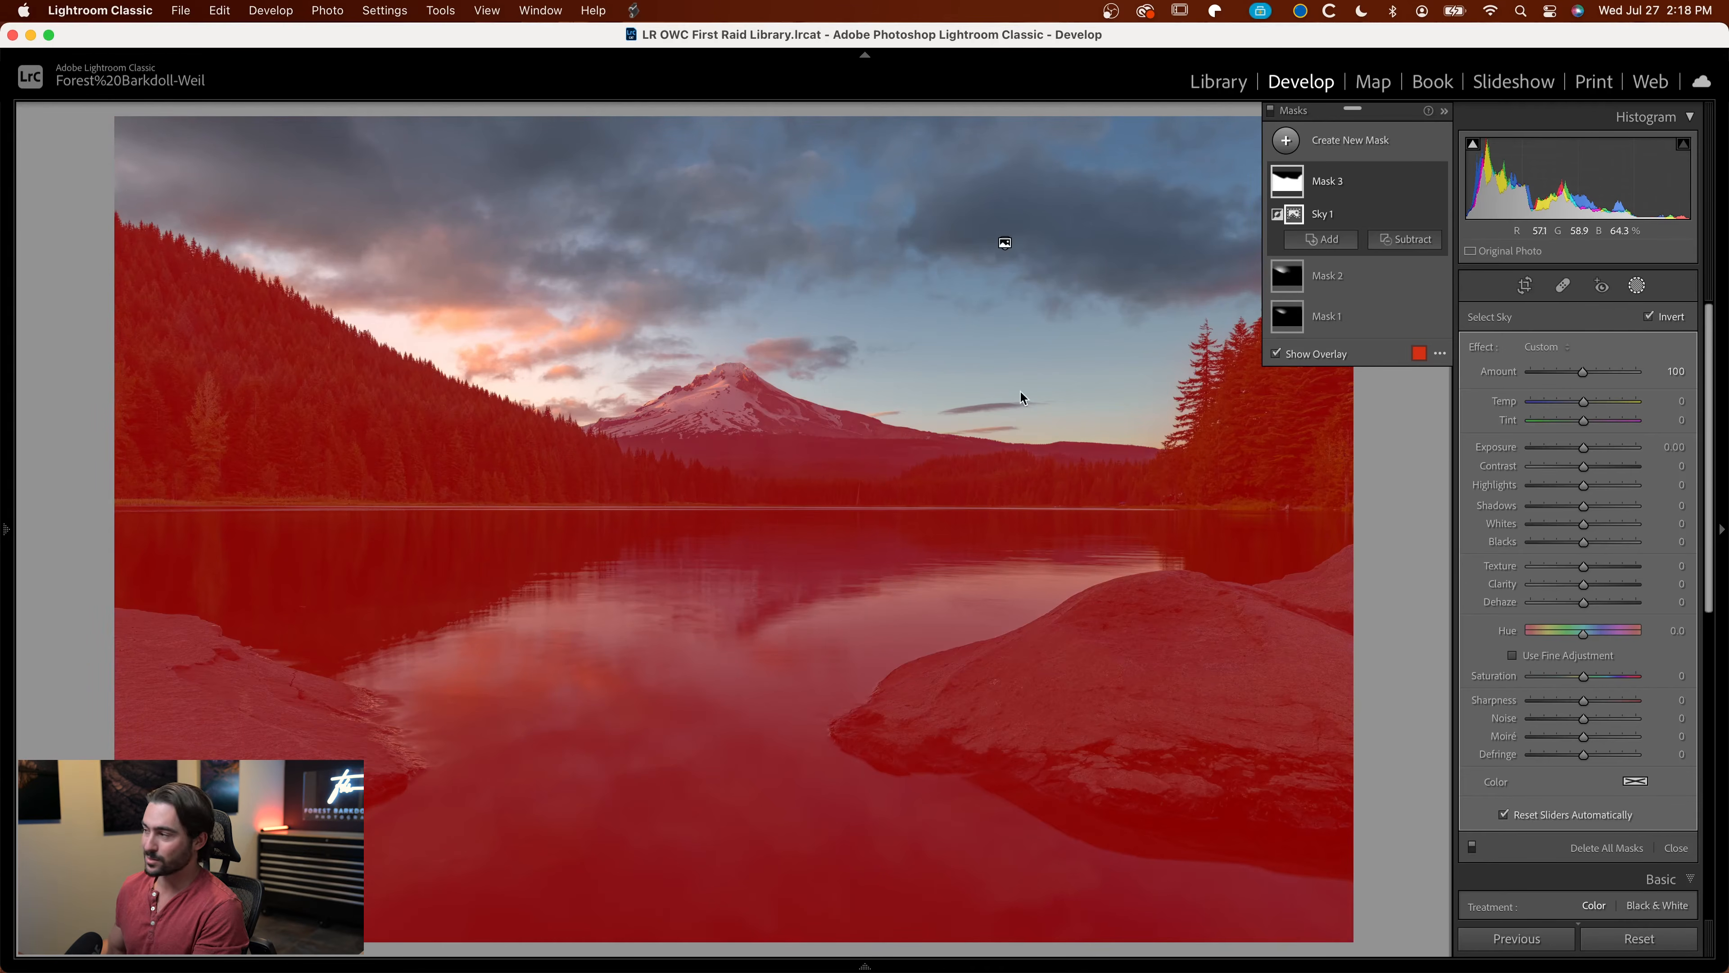
# Step: Intersect Mask 3 with a radial gradient over the forested hillside, tilted along the slope and centred near the ridge
pyautogui.click(1419, 181)
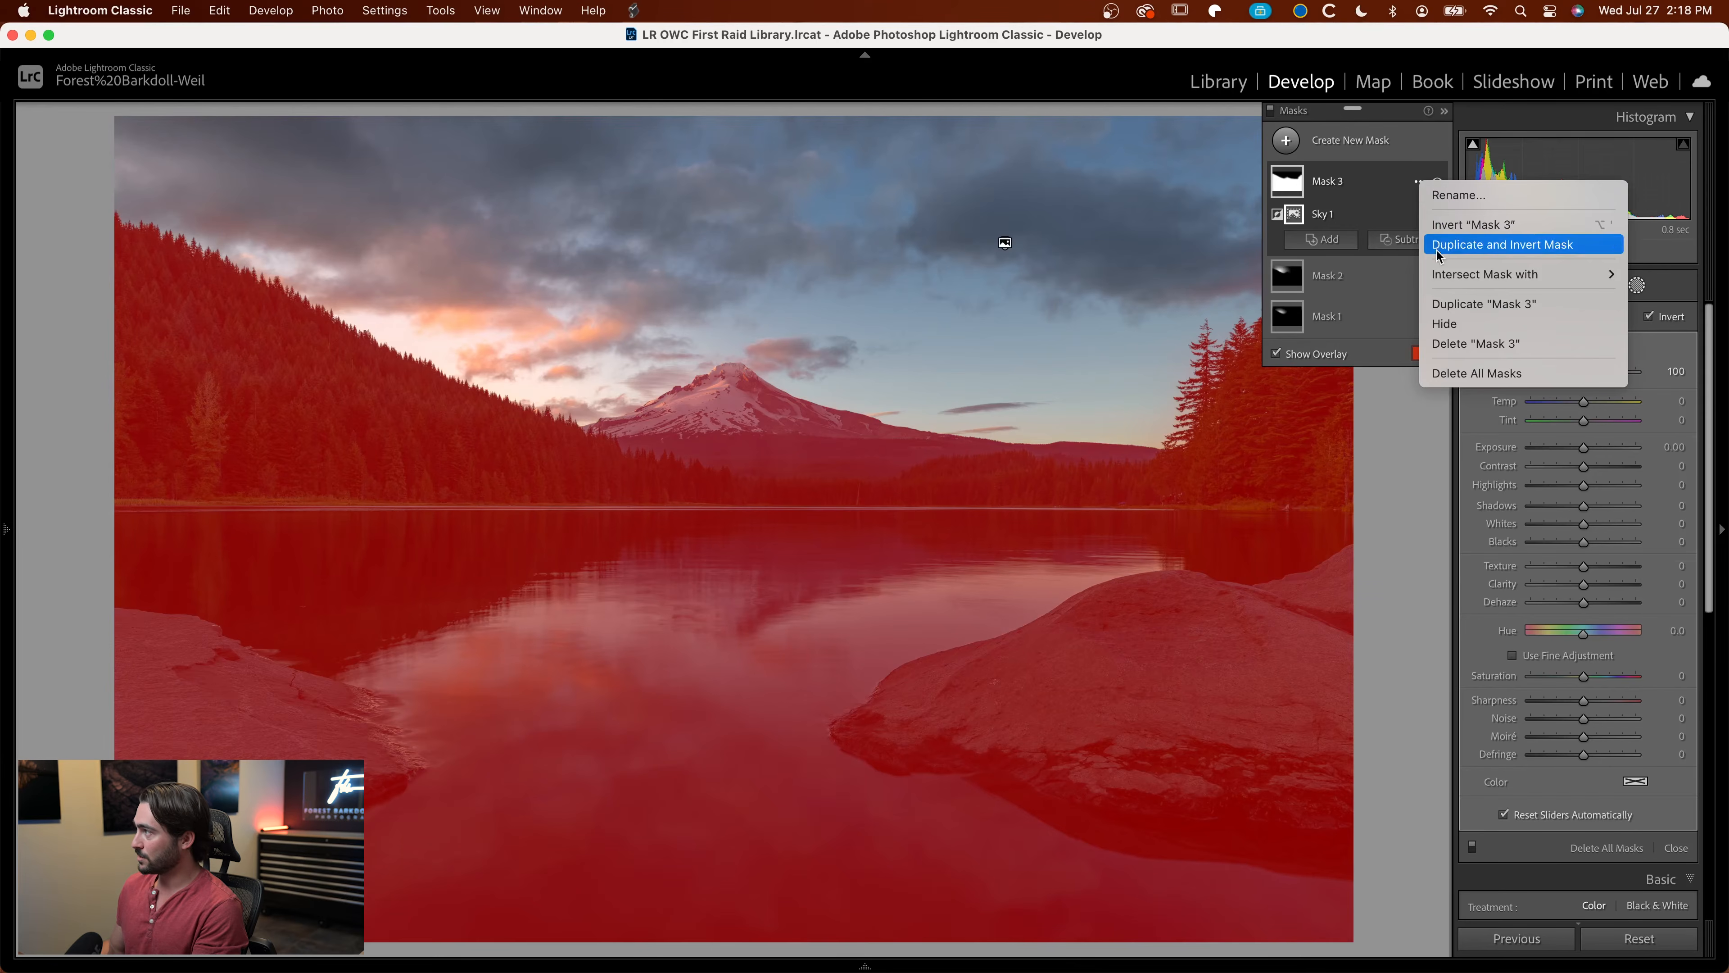
pyautogui.moveTo(1497, 274)
pyautogui.click(1389, 364)
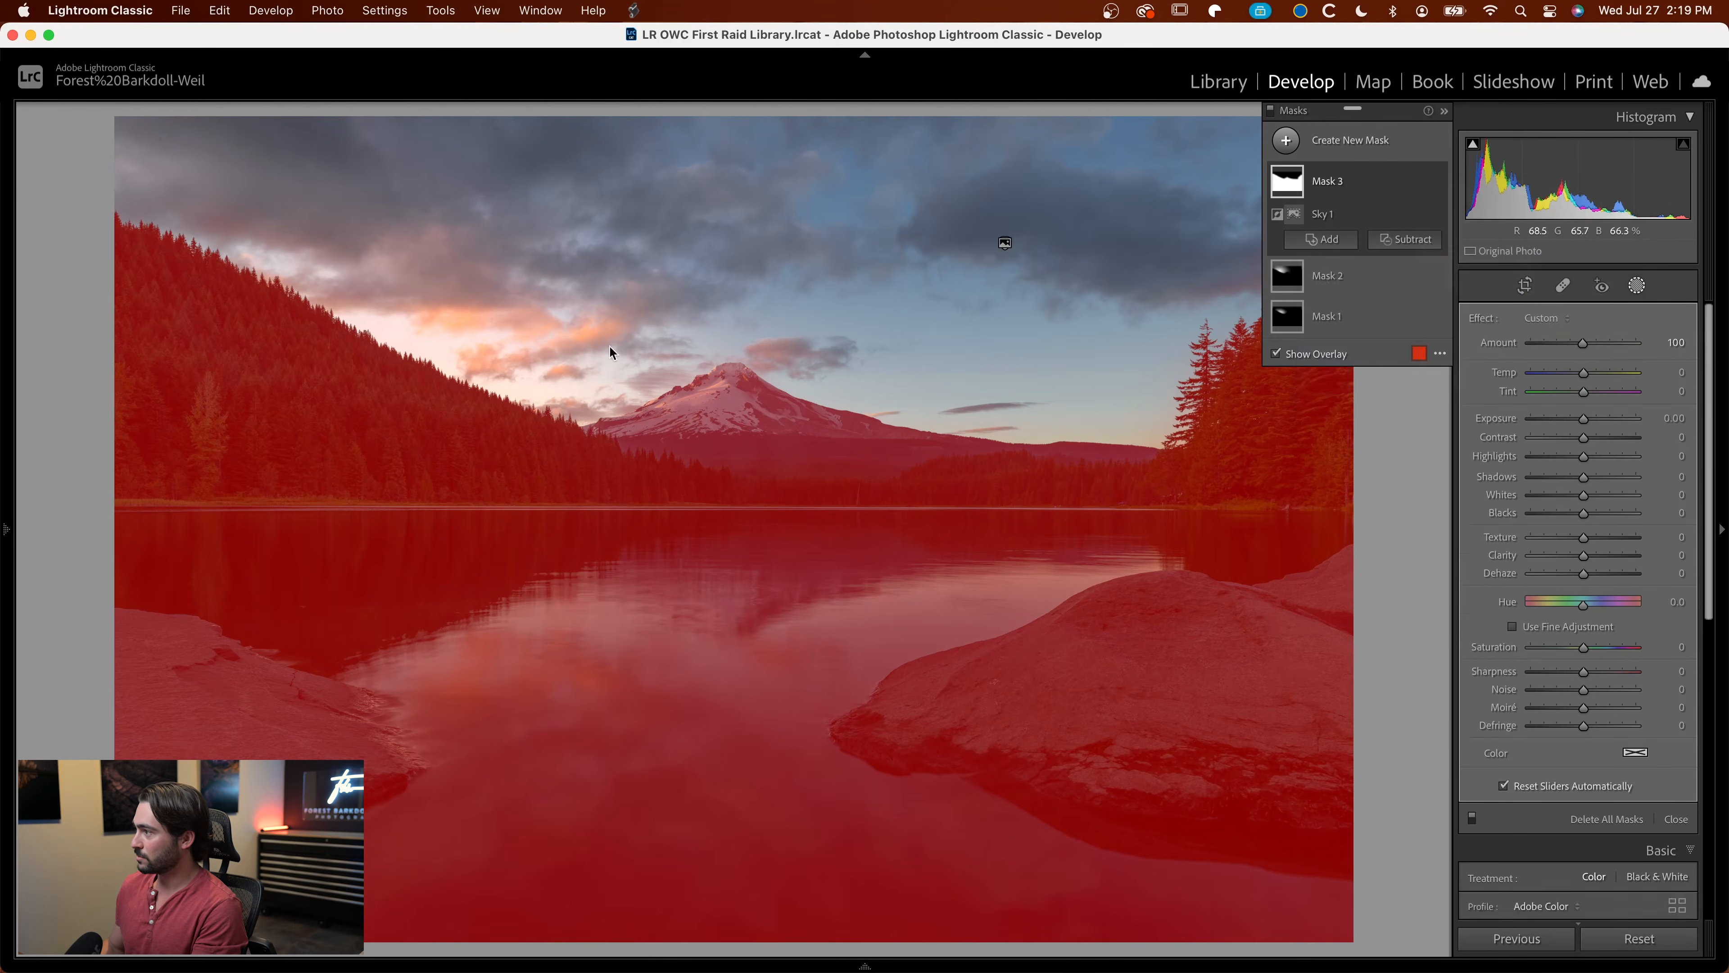
pyautogui.moveTo(372, 346); pyautogui.dragTo(619, 525)
pyautogui.moveTo(641, 344); pyautogui.dragTo(631, 373)
pyautogui.moveTo(378, 341); pyautogui.dragTo(418, 375)
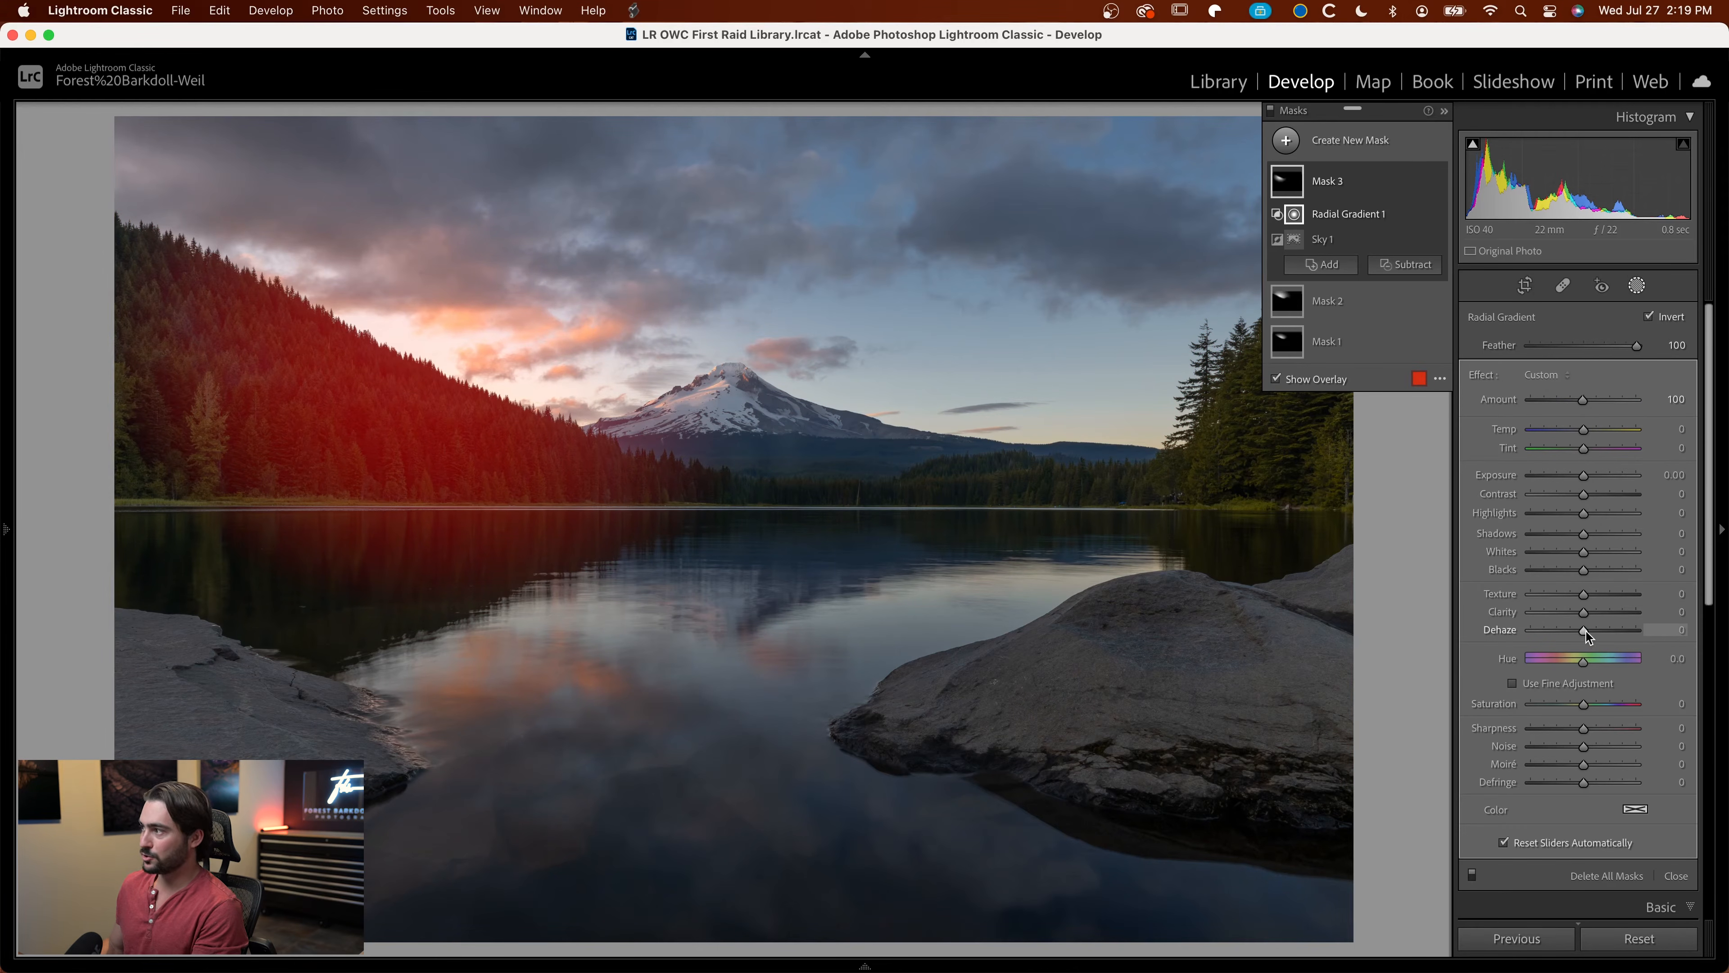
# Step: Set the hillside mask's Dehaze to -28, Temp to 55, Tint to 27, Whites to 21 and Saturation to 51
pyautogui.moveTo(1588, 629); pyautogui.dragTo(1569, 630)
pyautogui.moveTo(1591, 430); pyautogui.dragTo(1603, 432)
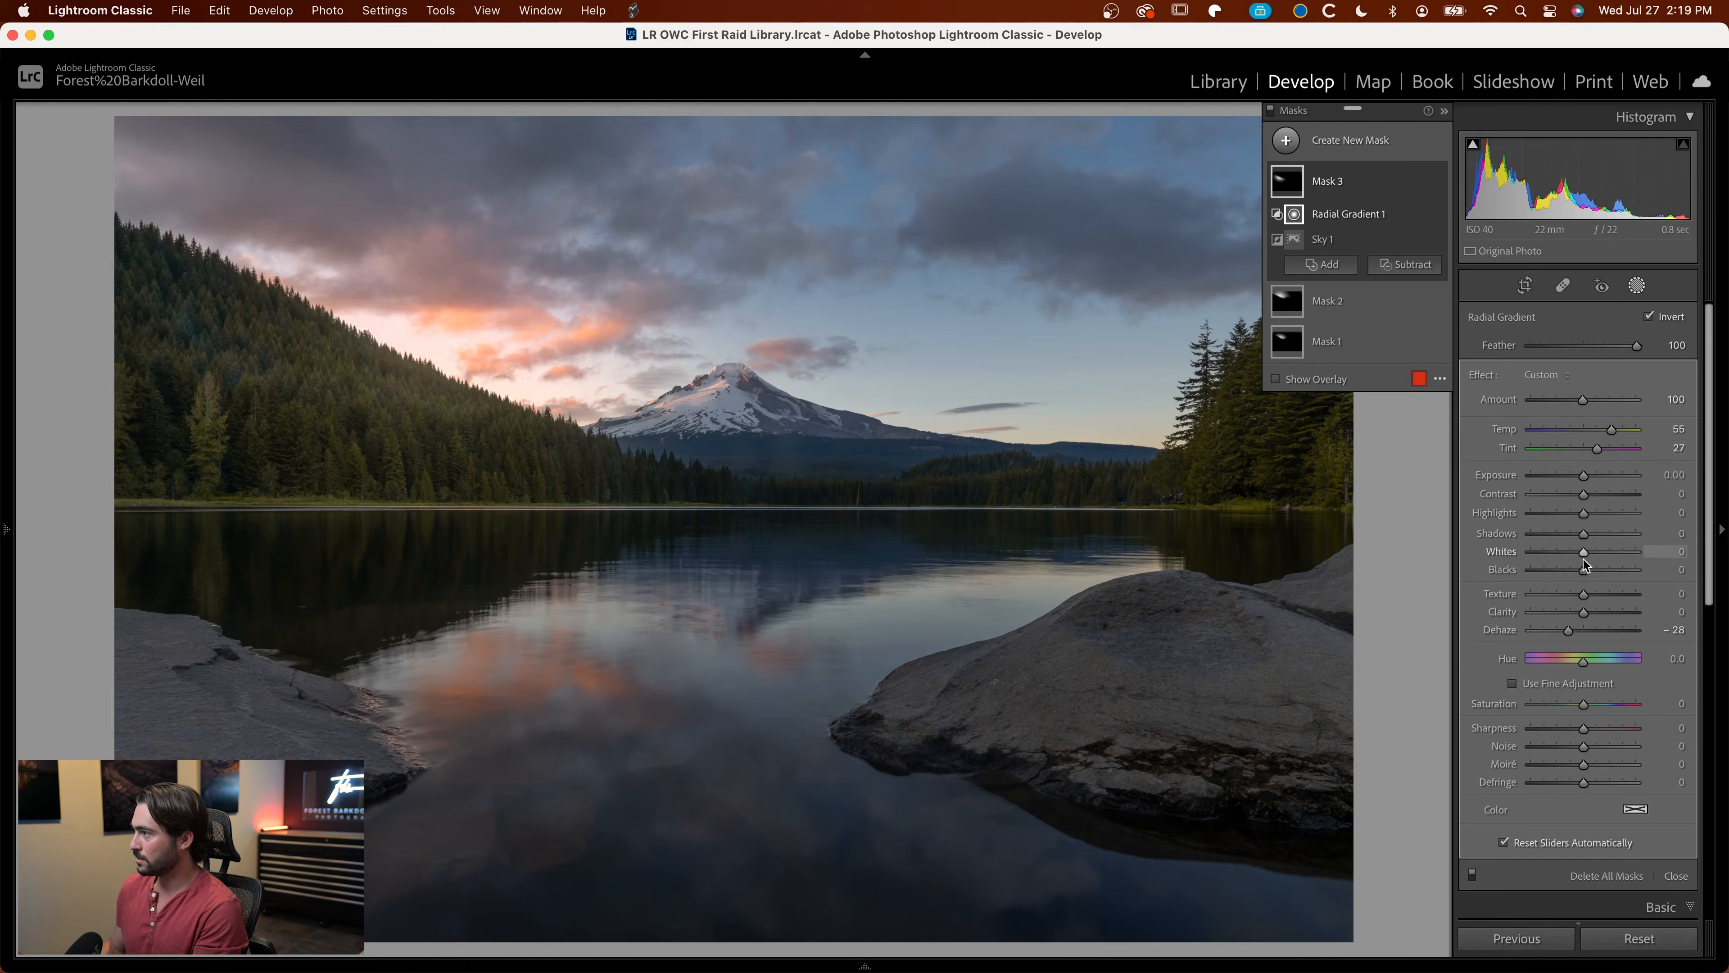
pyautogui.moveTo(1583, 553); pyautogui.dragTo(1593, 553)
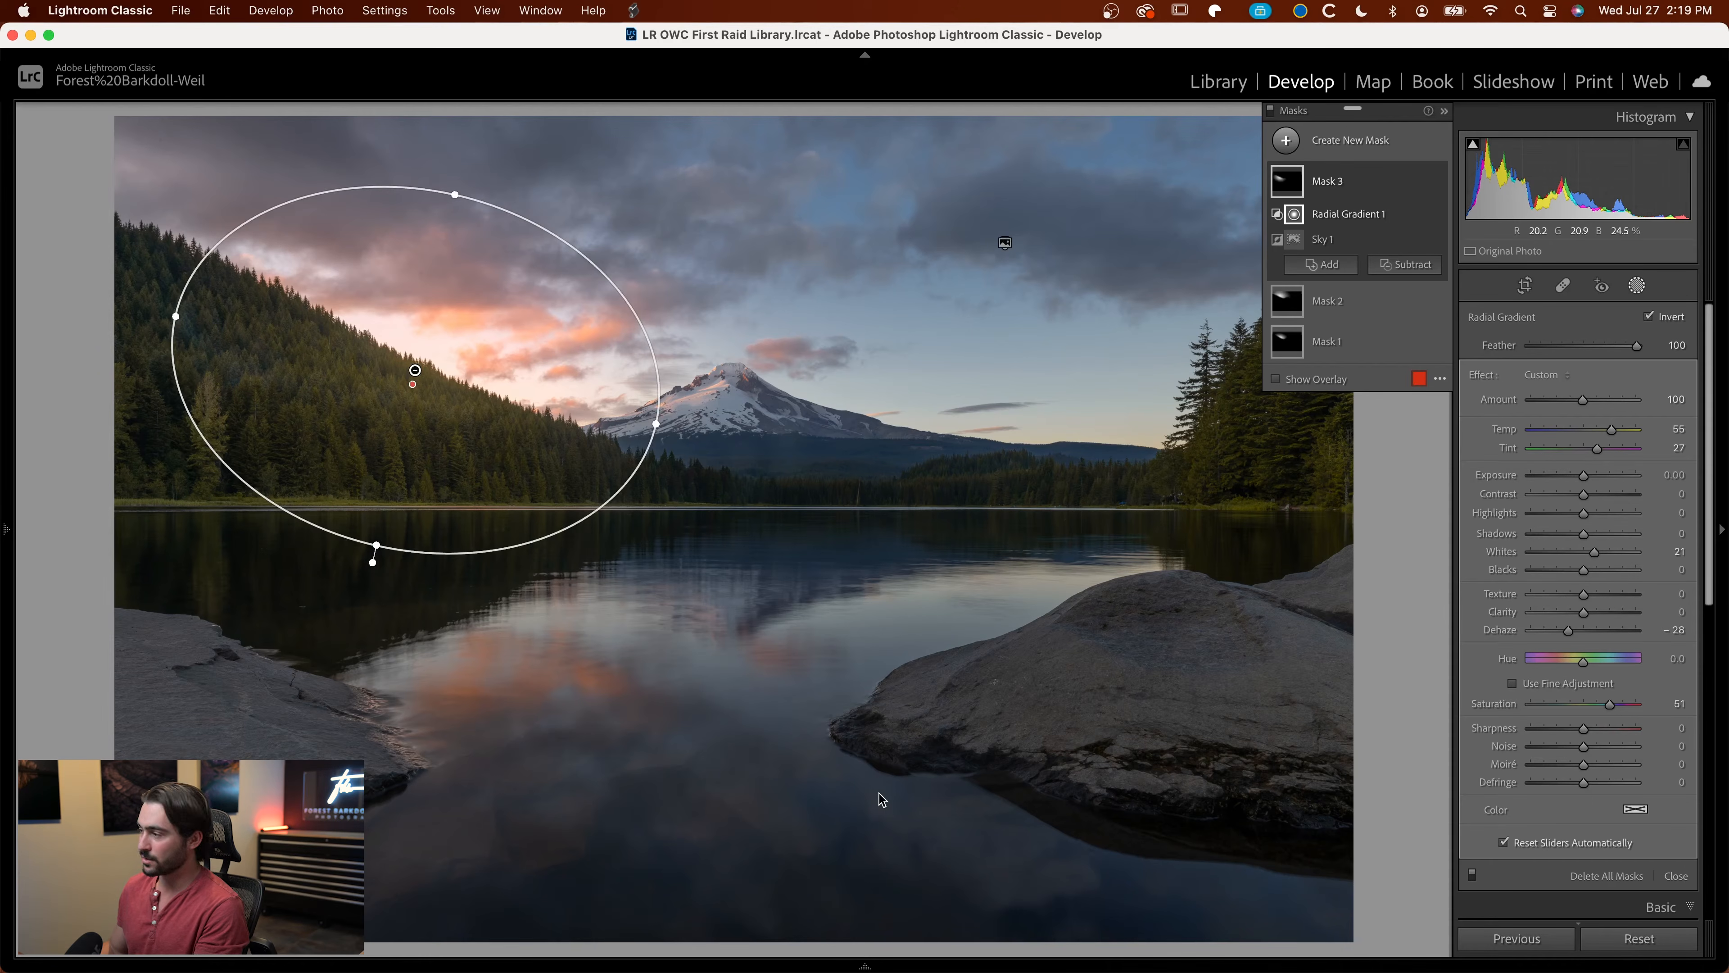
# Step: Create a brush mask over the dark foreground water with Dehaze 28, Contrast 27 and Whites 53
pyautogui.click(1324, 143)
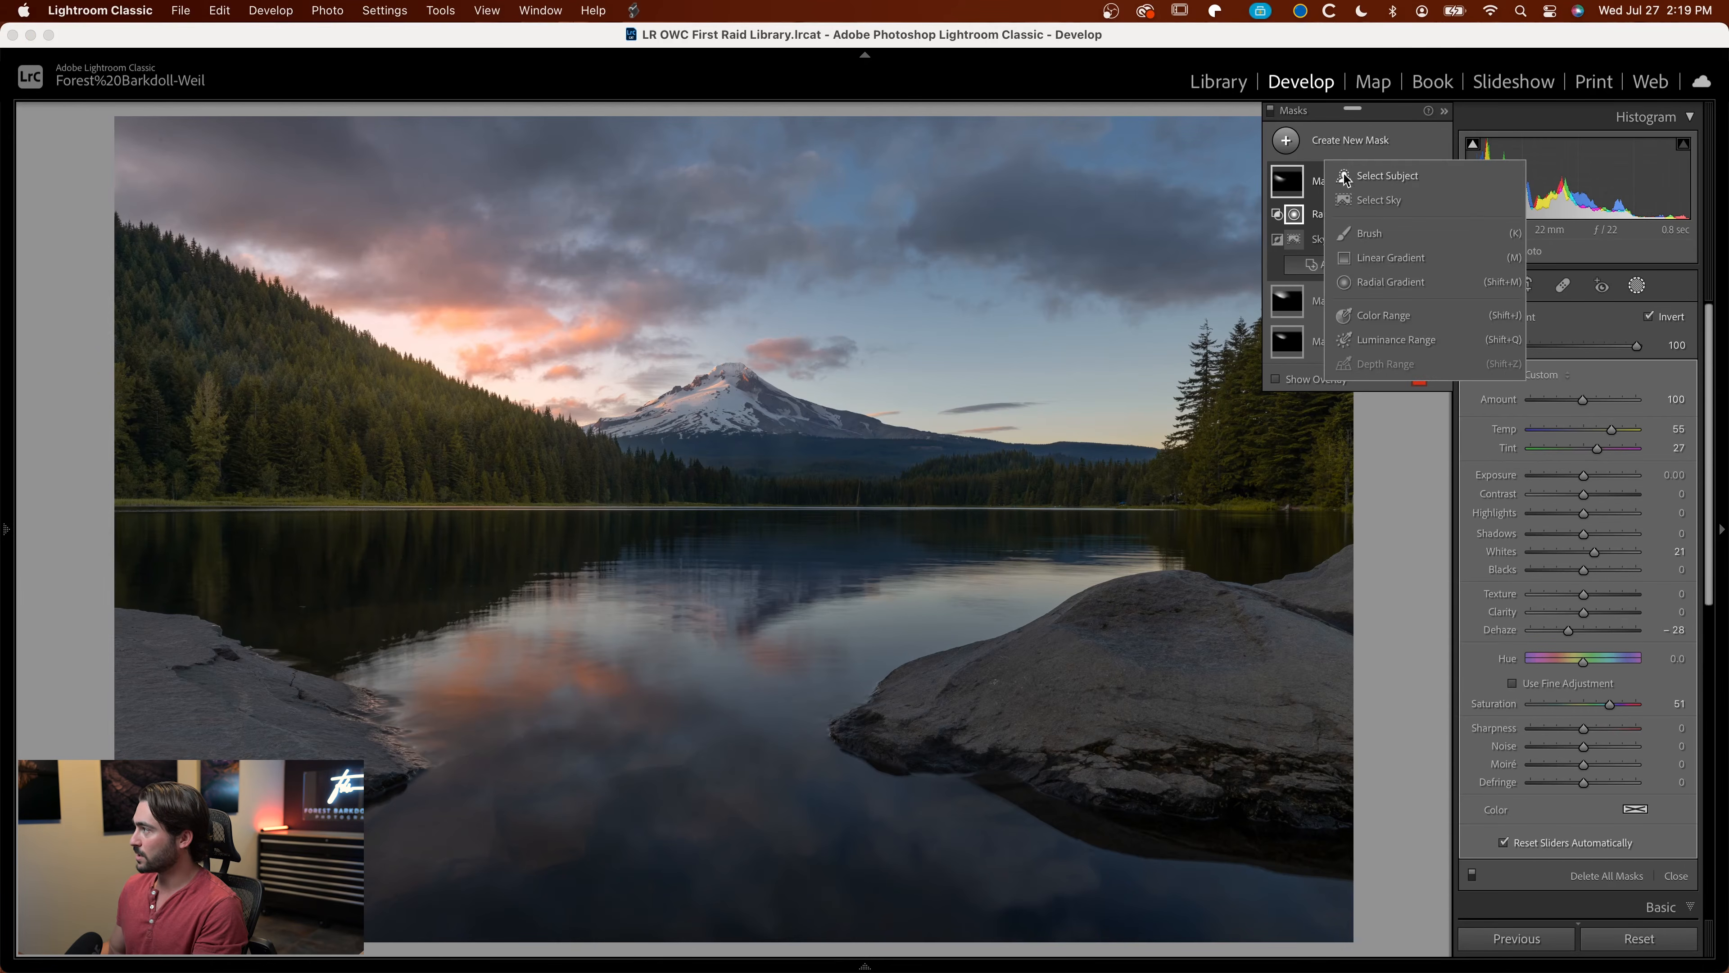
pyautogui.click(1354, 235)
pyautogui.scroll(4, 761, 711)
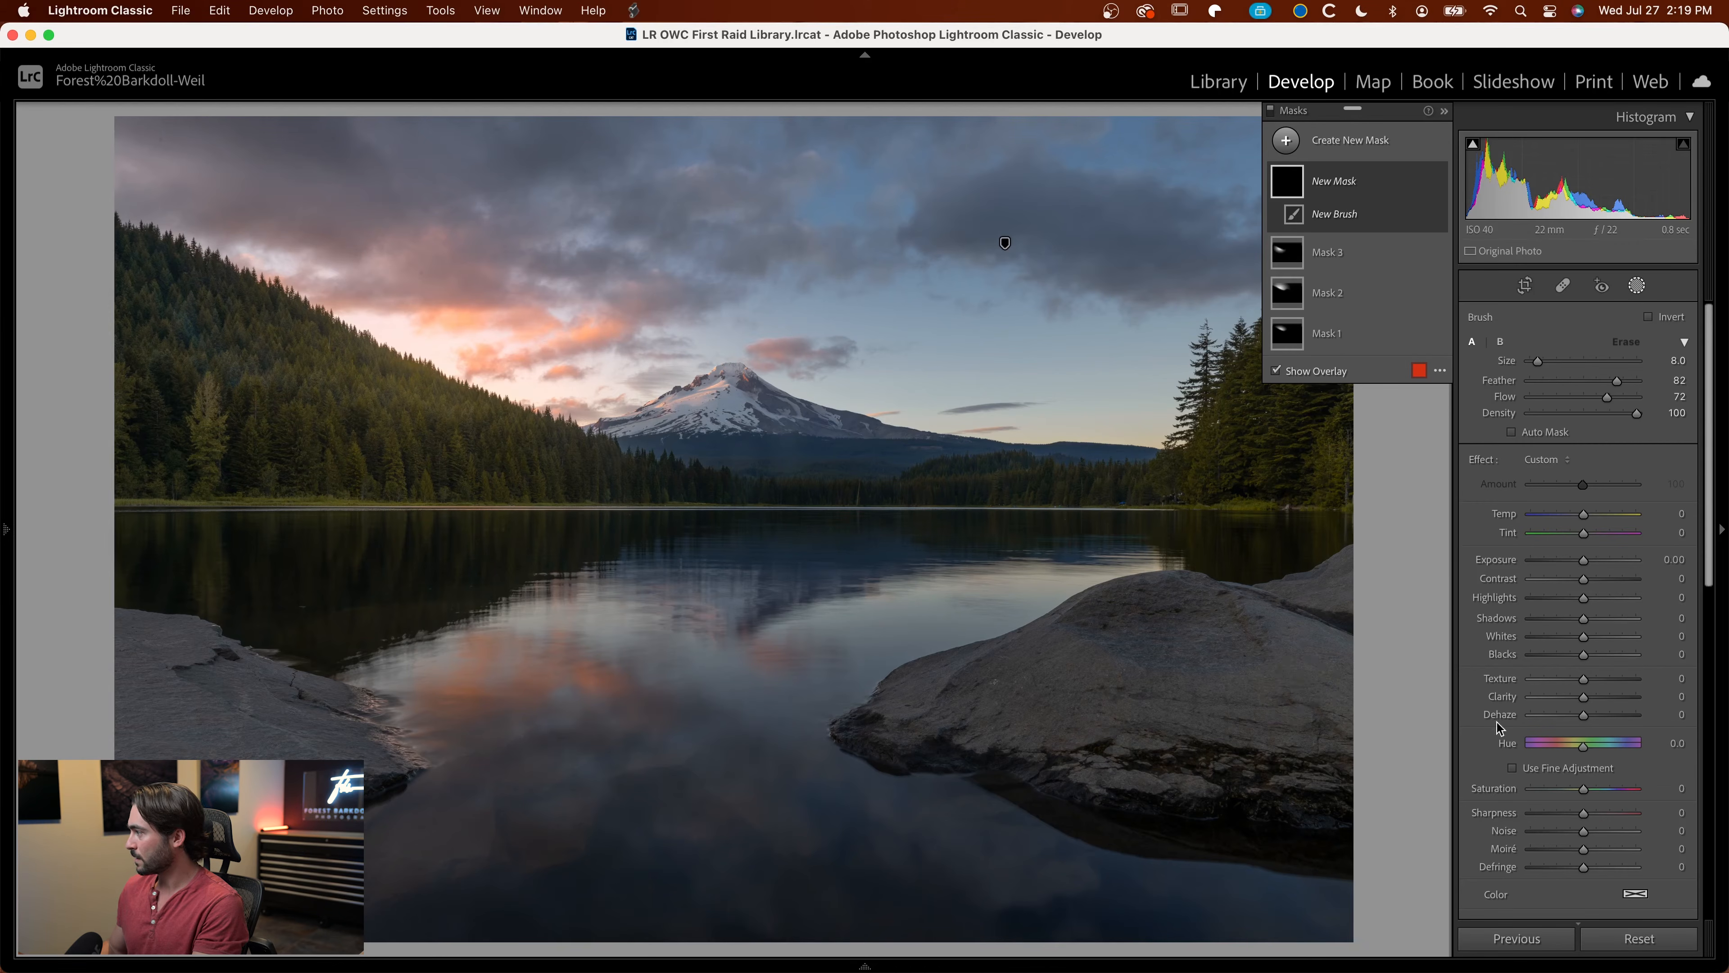
pyautogui.moveTo(1601, 720); pyautogui.dragTo(1602, 720)
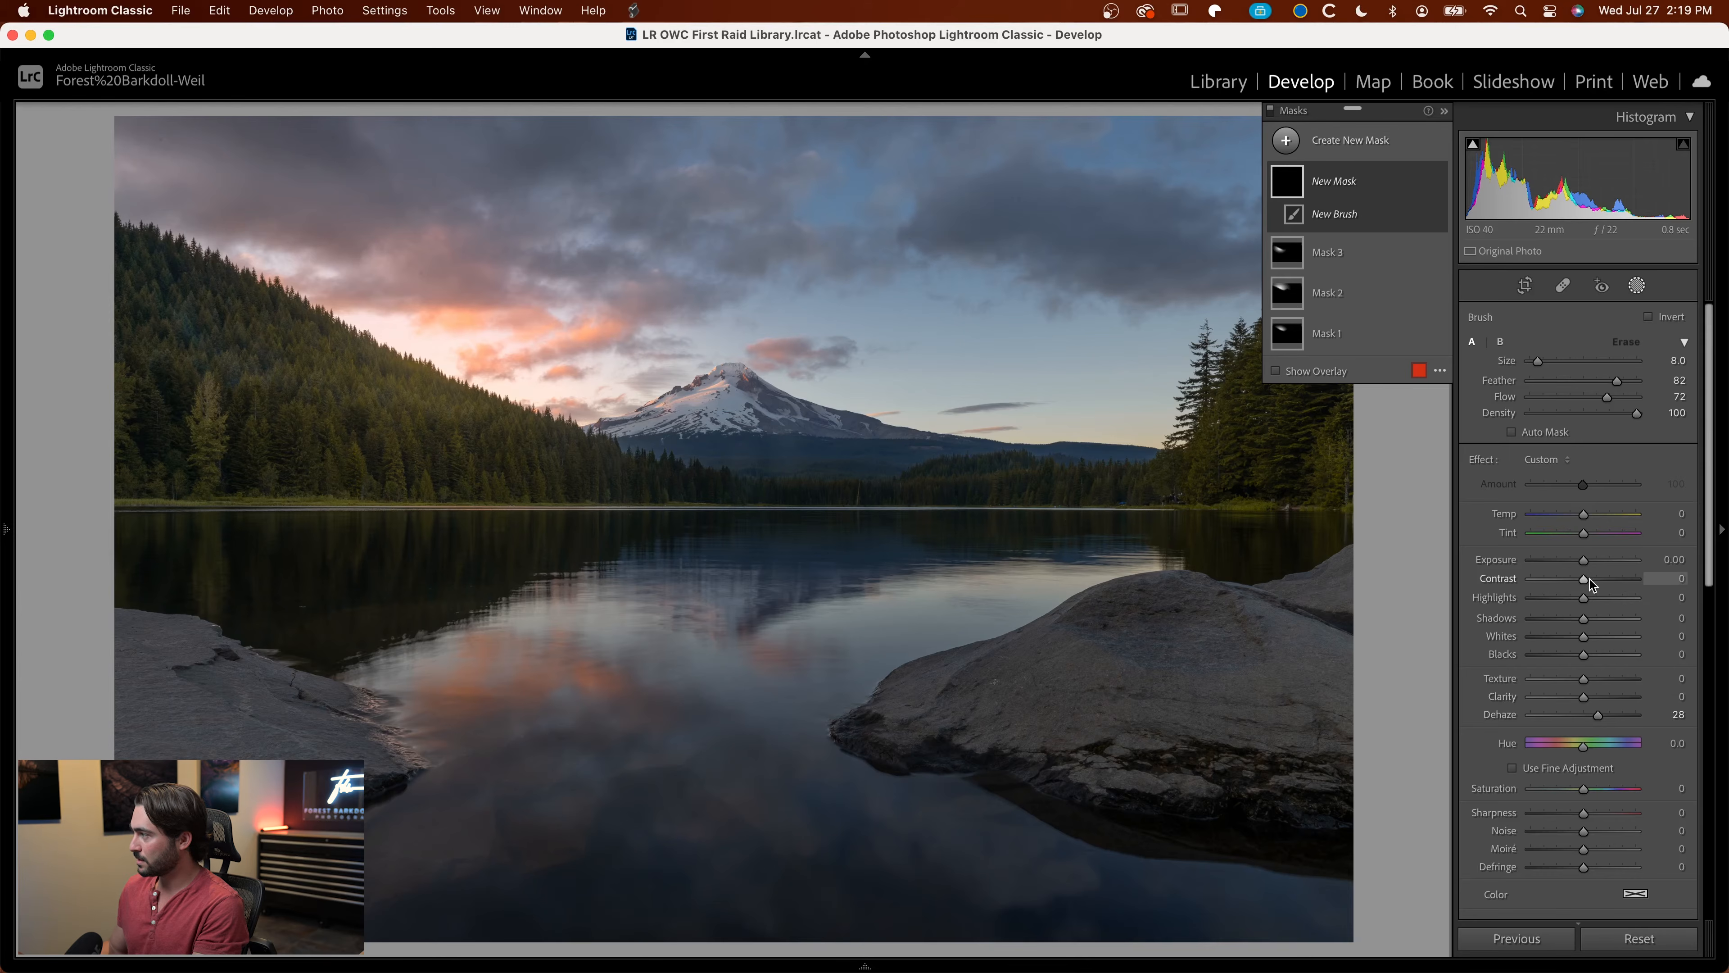
pyautogui.moveTo(1595, 587); pyautogui.dragTo(1603, 587)
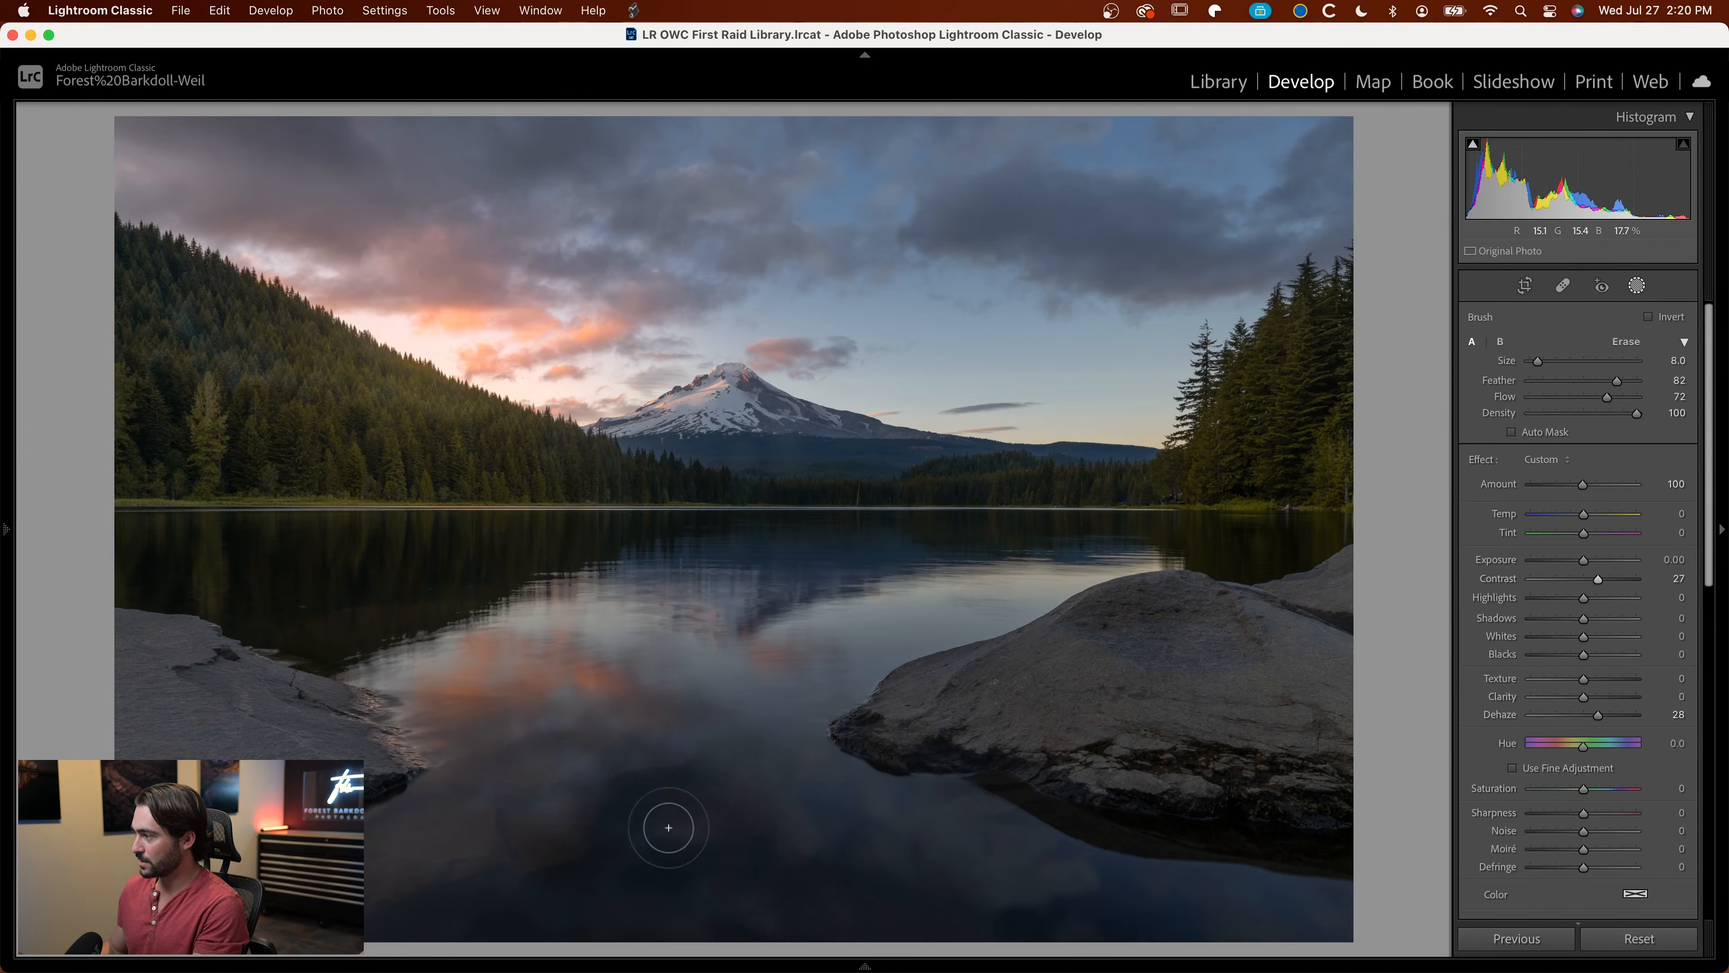
pyautogui.moveTo(1053, 900)
pyautogui.mouseDown()
pyautogui.moveTo(382, 838)
pyautogui.moveTo(994, 905)
pyautogui.moveTo(357, 902)
pyautogui.mouseUp()
pyautogui.moveTo(1584, 636)
pyautogui.mouseDown()
pyautogui.moveTo(1635, 642)
pyautogui.moveTo(1616, 636)
pyautogui.mouseUp()
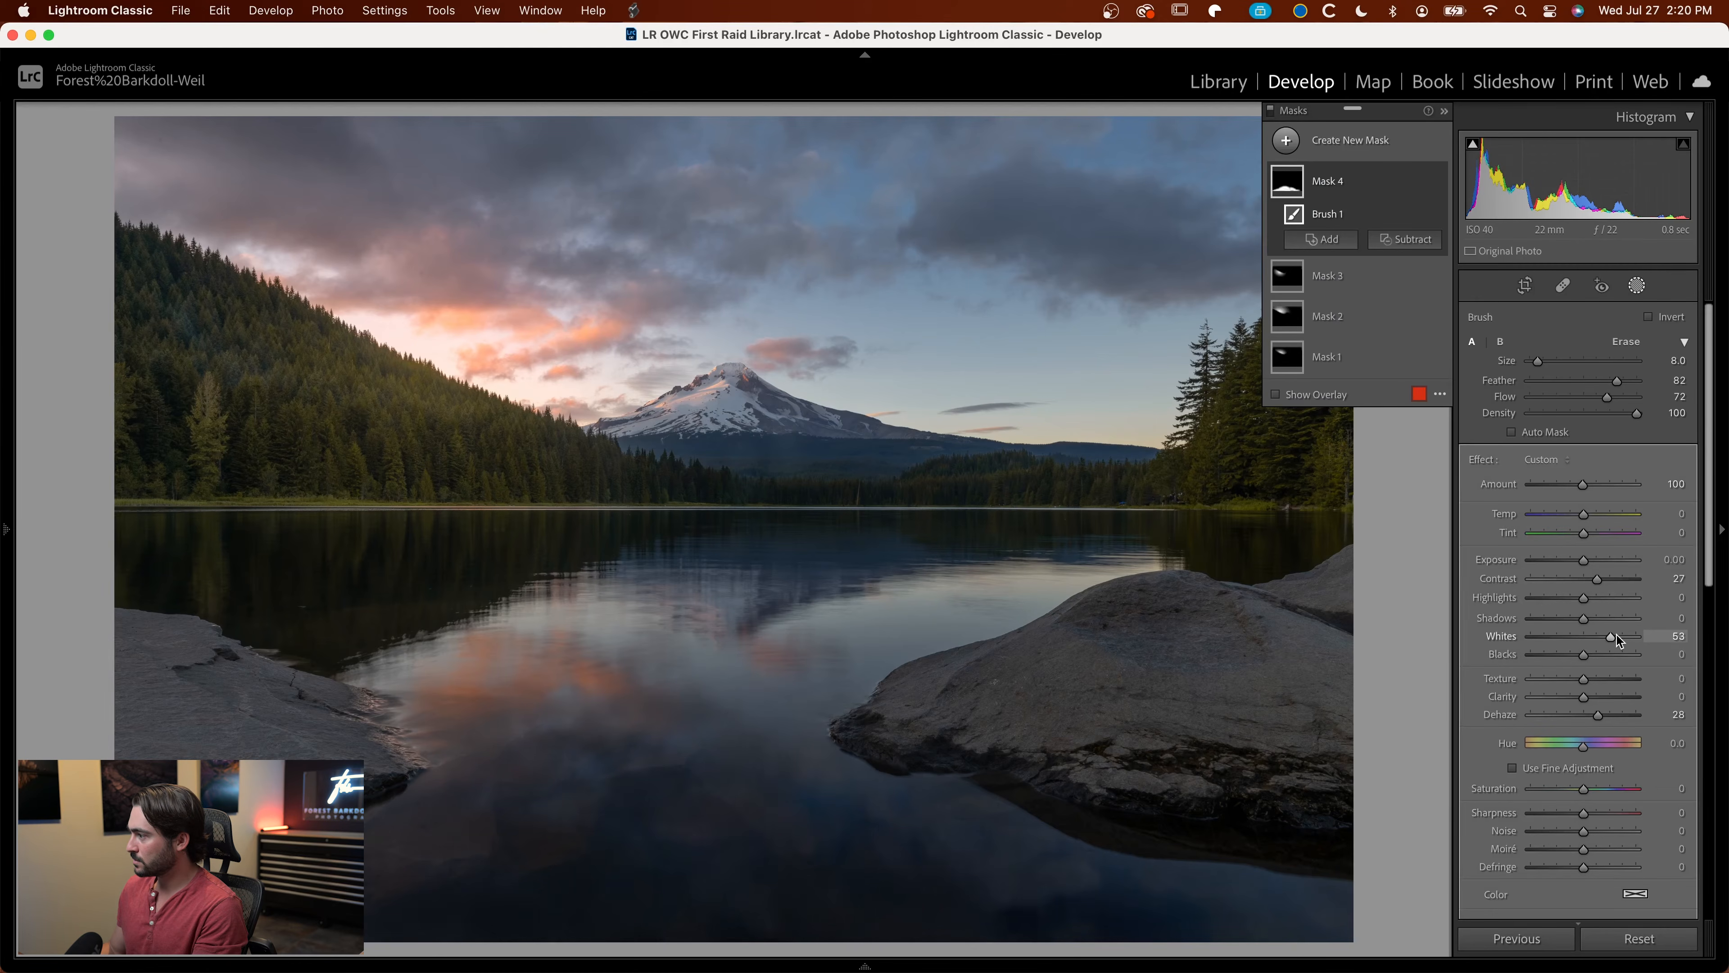
# Step: Switch the foreground water mask off and on to compare its effect
pyautogui.click(1436, 182)
pyautogui.click(1436, 183)
pyautogui.click(1436, 183)
pyautogui.click(1437, 183)
pyautogui.click(1436, 183)
pyautogui.click(1436, 182)
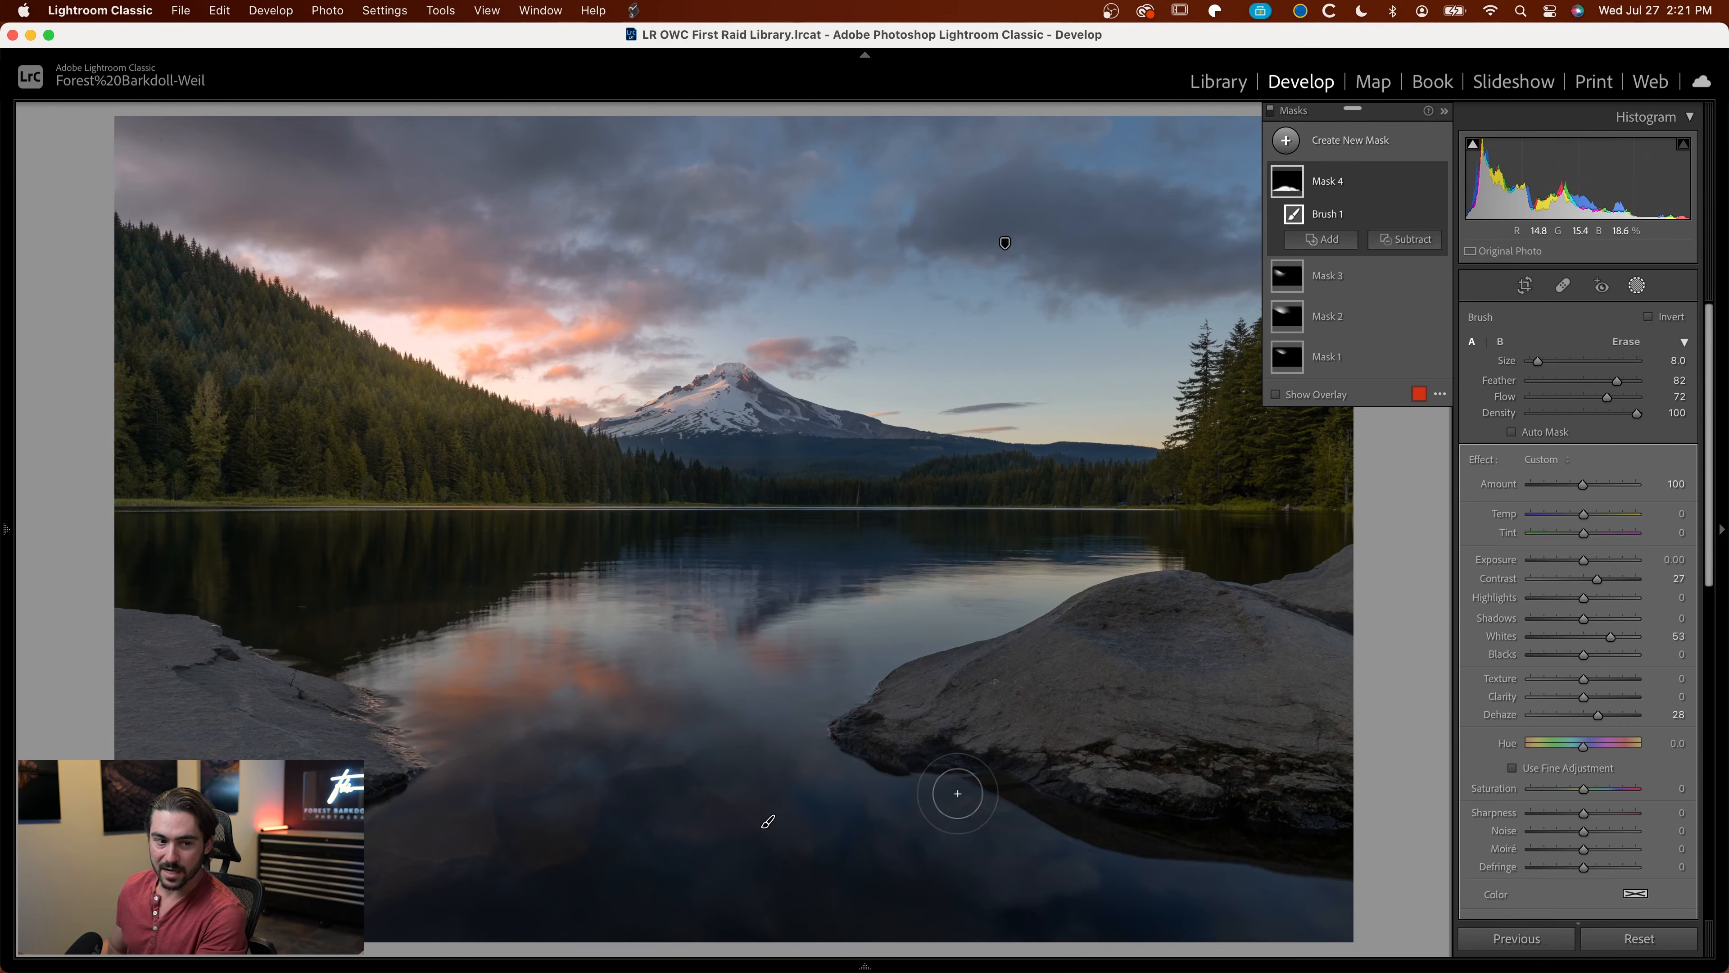
# Step: Start another brush mask with brush size 4, Temp 24 and Whites 41
pyautogui.press('[')
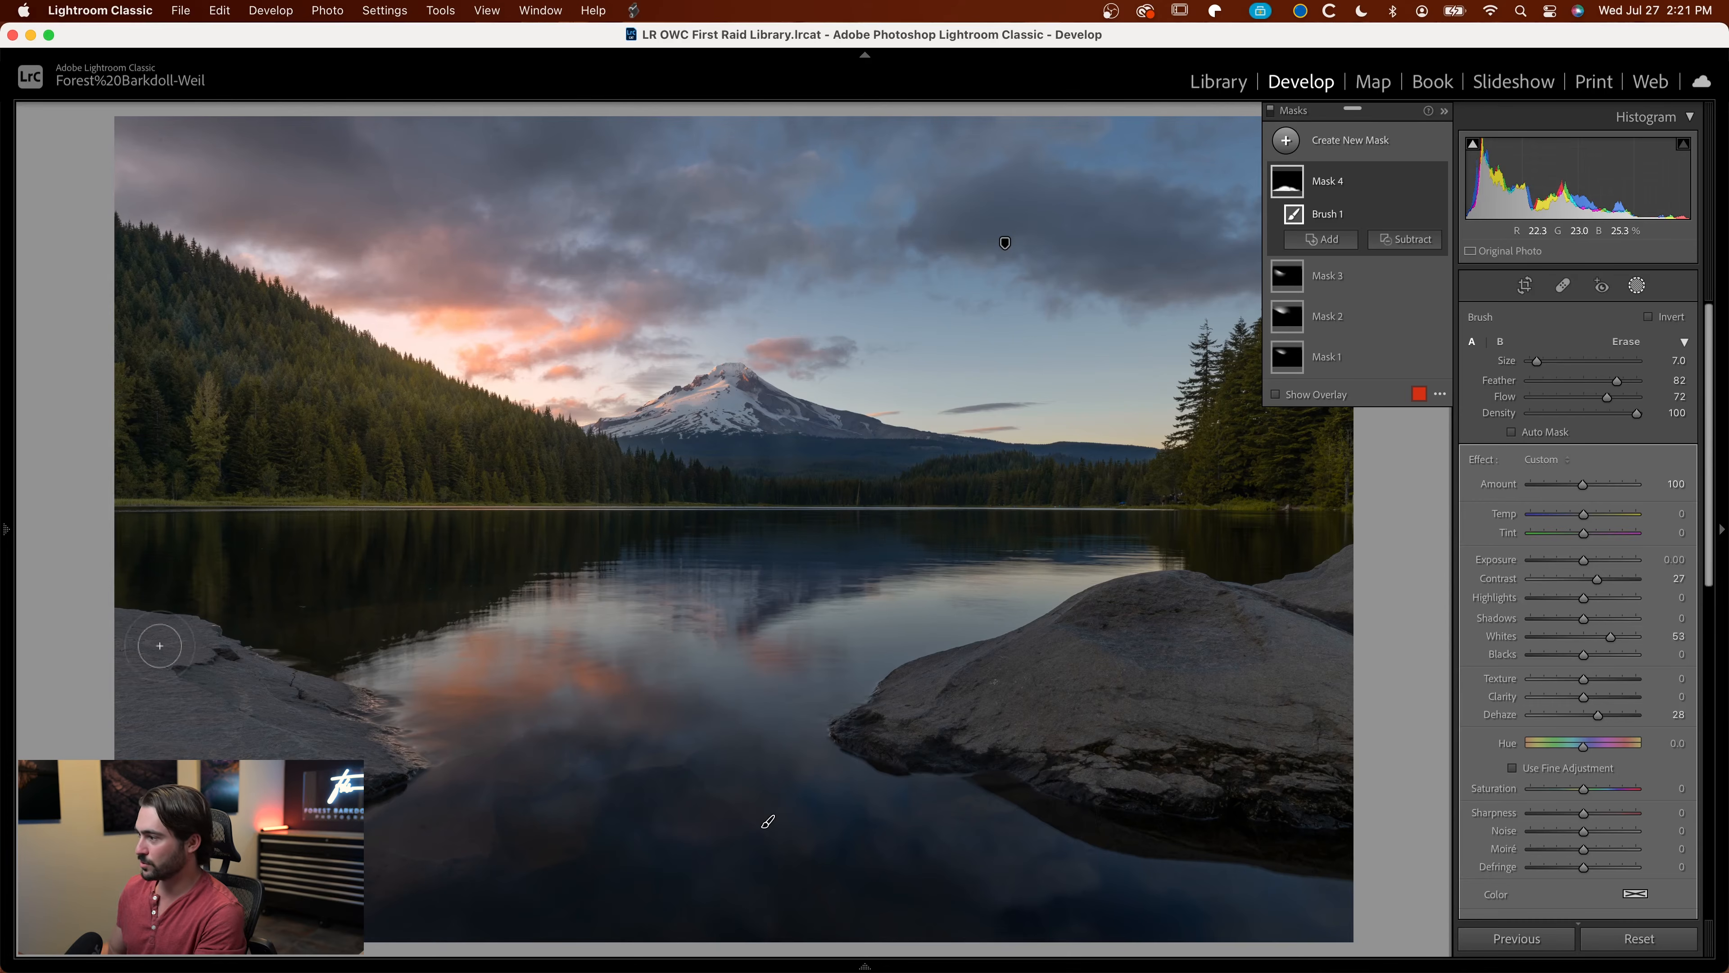
pyautogui.scroll(1, 262, 647)
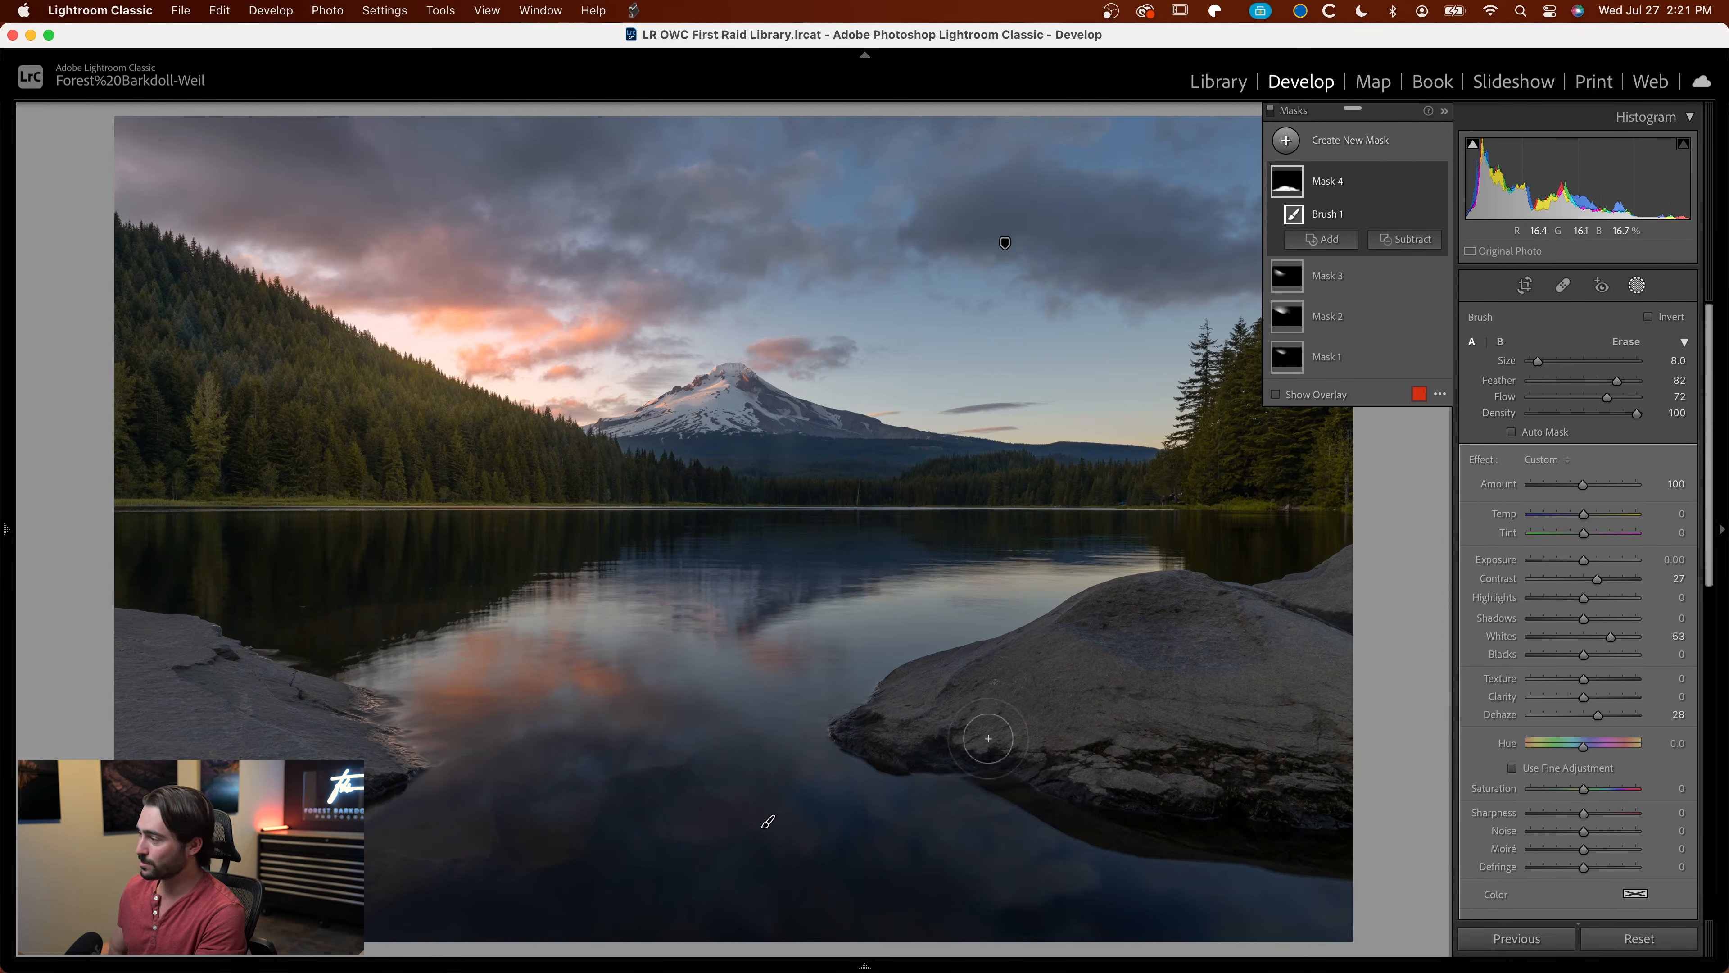
pyautogui.click(1335, 143)
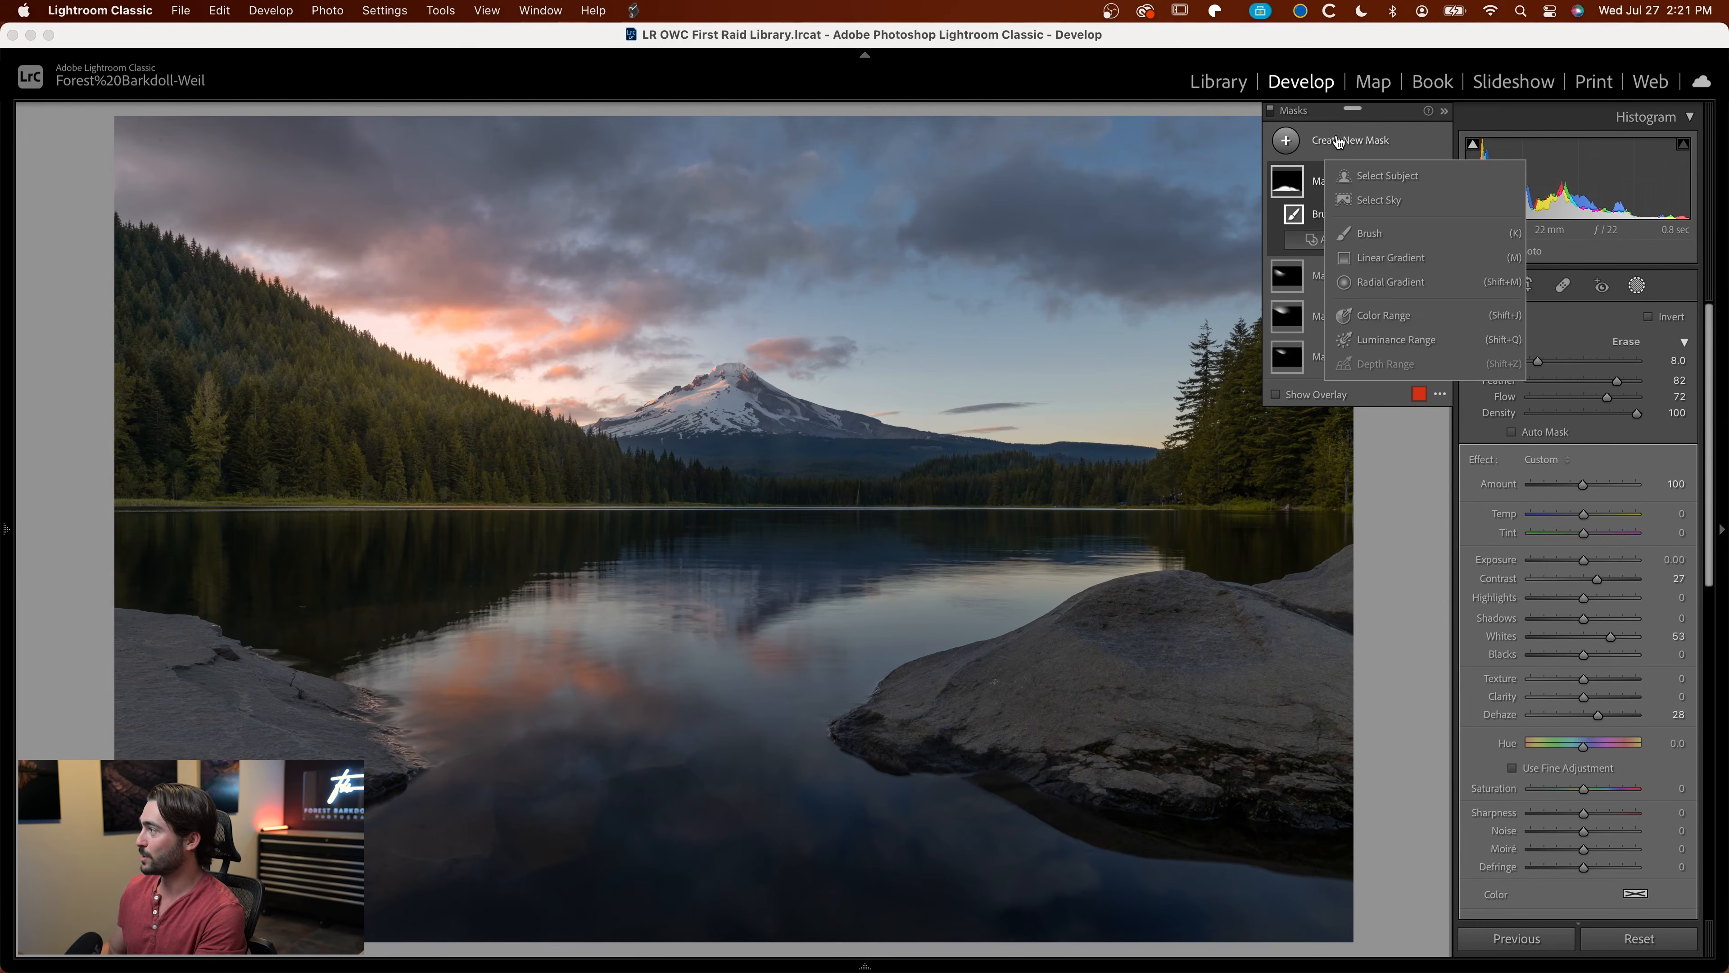
pyautogui.click(1381, 245)
pyautogui.scroll(-3, 827, 593)
pyautogui.scroll(-1, 1066, 609)
pyautogui.moveTo(1584, 517); pyautogui.dragTo(1596, 518)
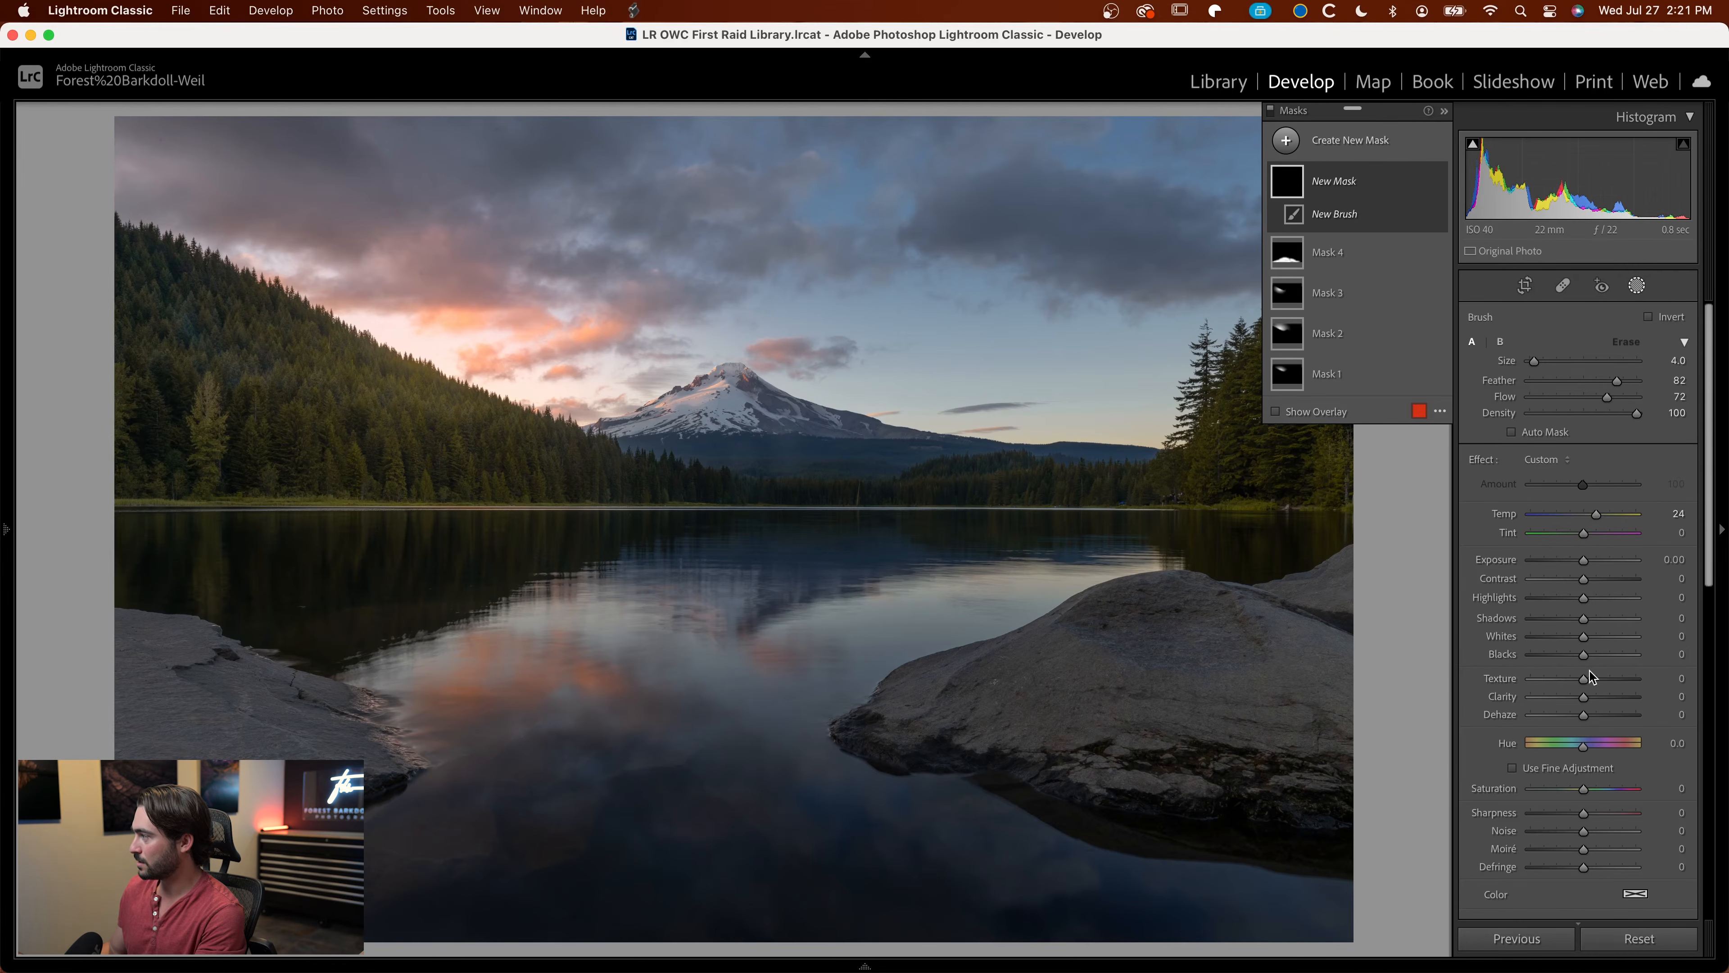
pyautogui.moveTo(1586, 637); pyautogui.dragTo(1607, 638)
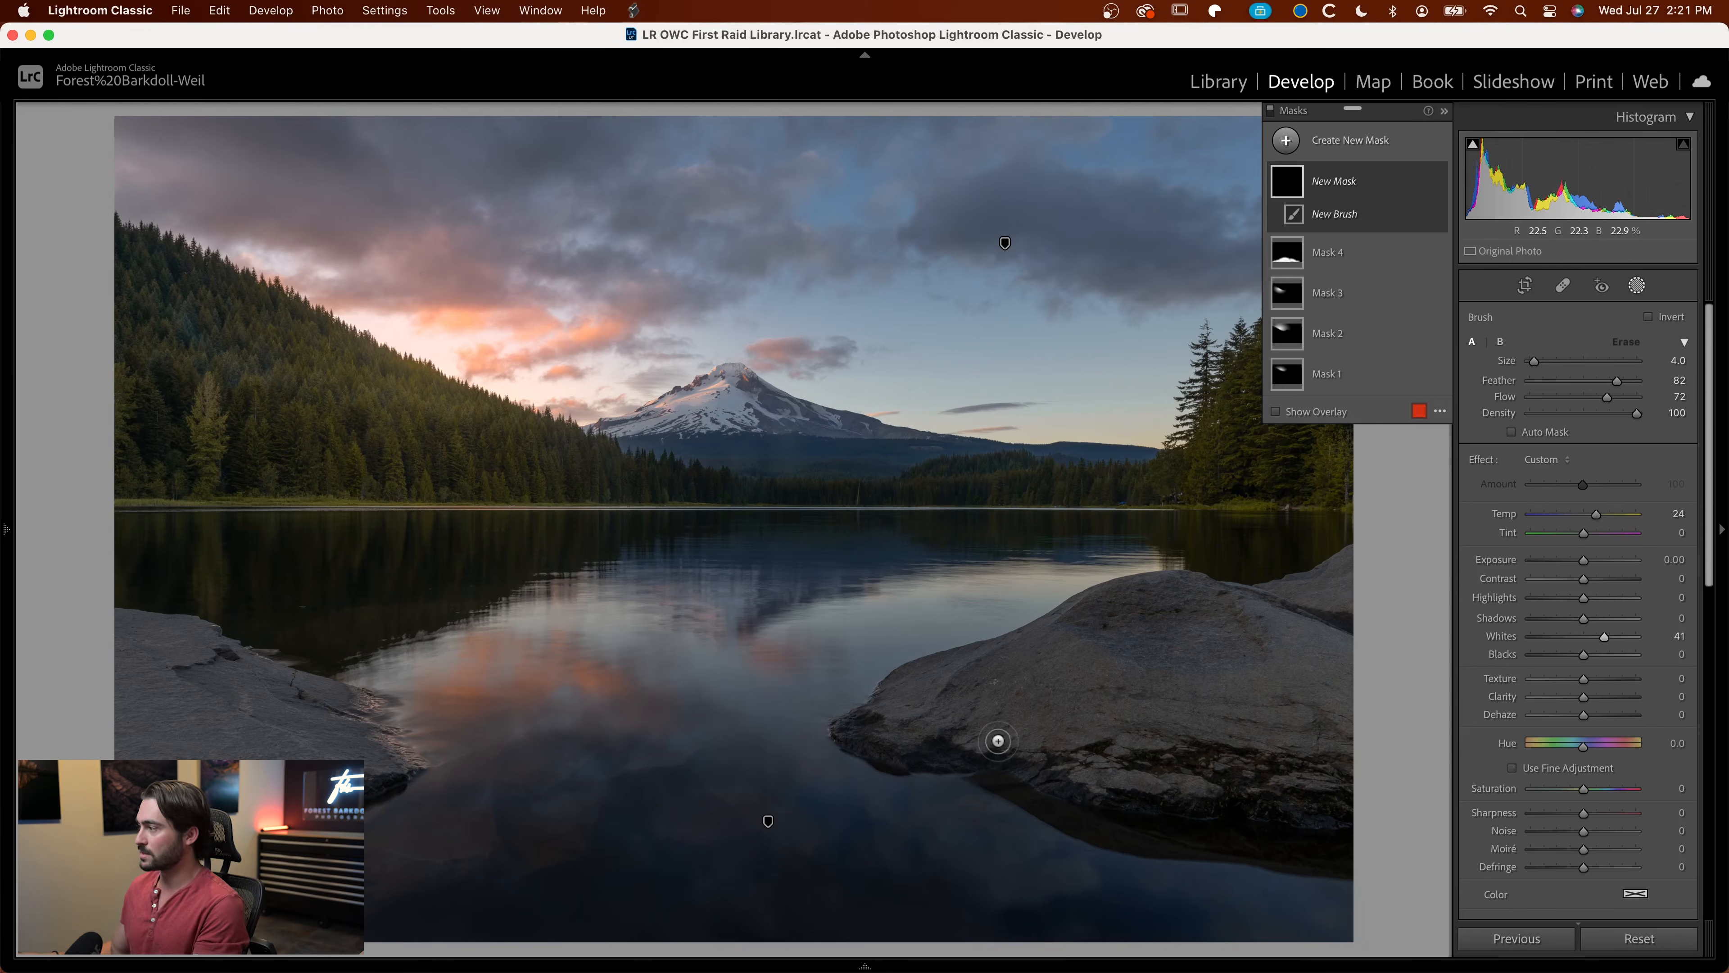
# Step: Paint both shoreline rocks, lowering brush Flow to 39, and set the mask's Tint to 9 and Temp to 7
pyautogui.moveTo(952, 691)
pyautogui.mouseDown()
pyautogui.moveTo(902, 693)
pyautogui.moveTo(967, 662)
pyautogui.mouseUp()
pyautogui.click(1570, 399)
pyautogui.moveTo(211, 647)
pyautogui.mouseDown()
pyautogui.moveTo(252, 688)
pyautogui.moveTo(211, 646)
pyautogui.mouseUp()
pyautogui.moveTo(212, 645); pyautogui.dragTo(397, 754)
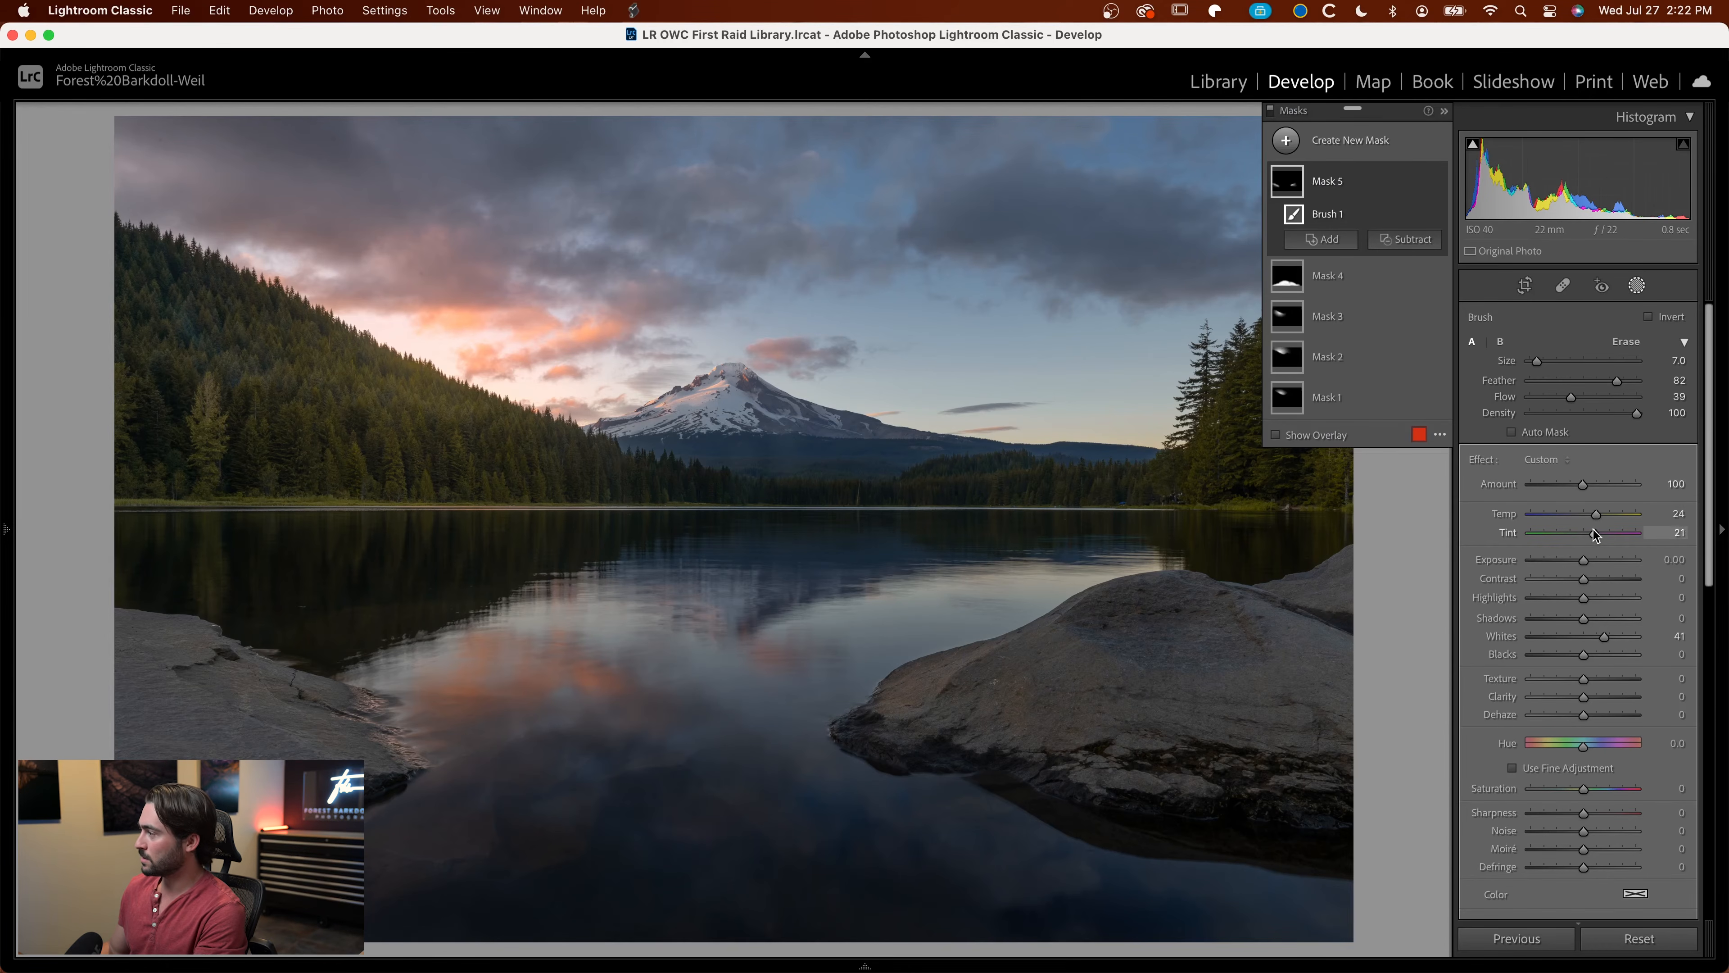
pyautogui.moveTo(1589, 538); pyautogui.dragTo(1587, 538)
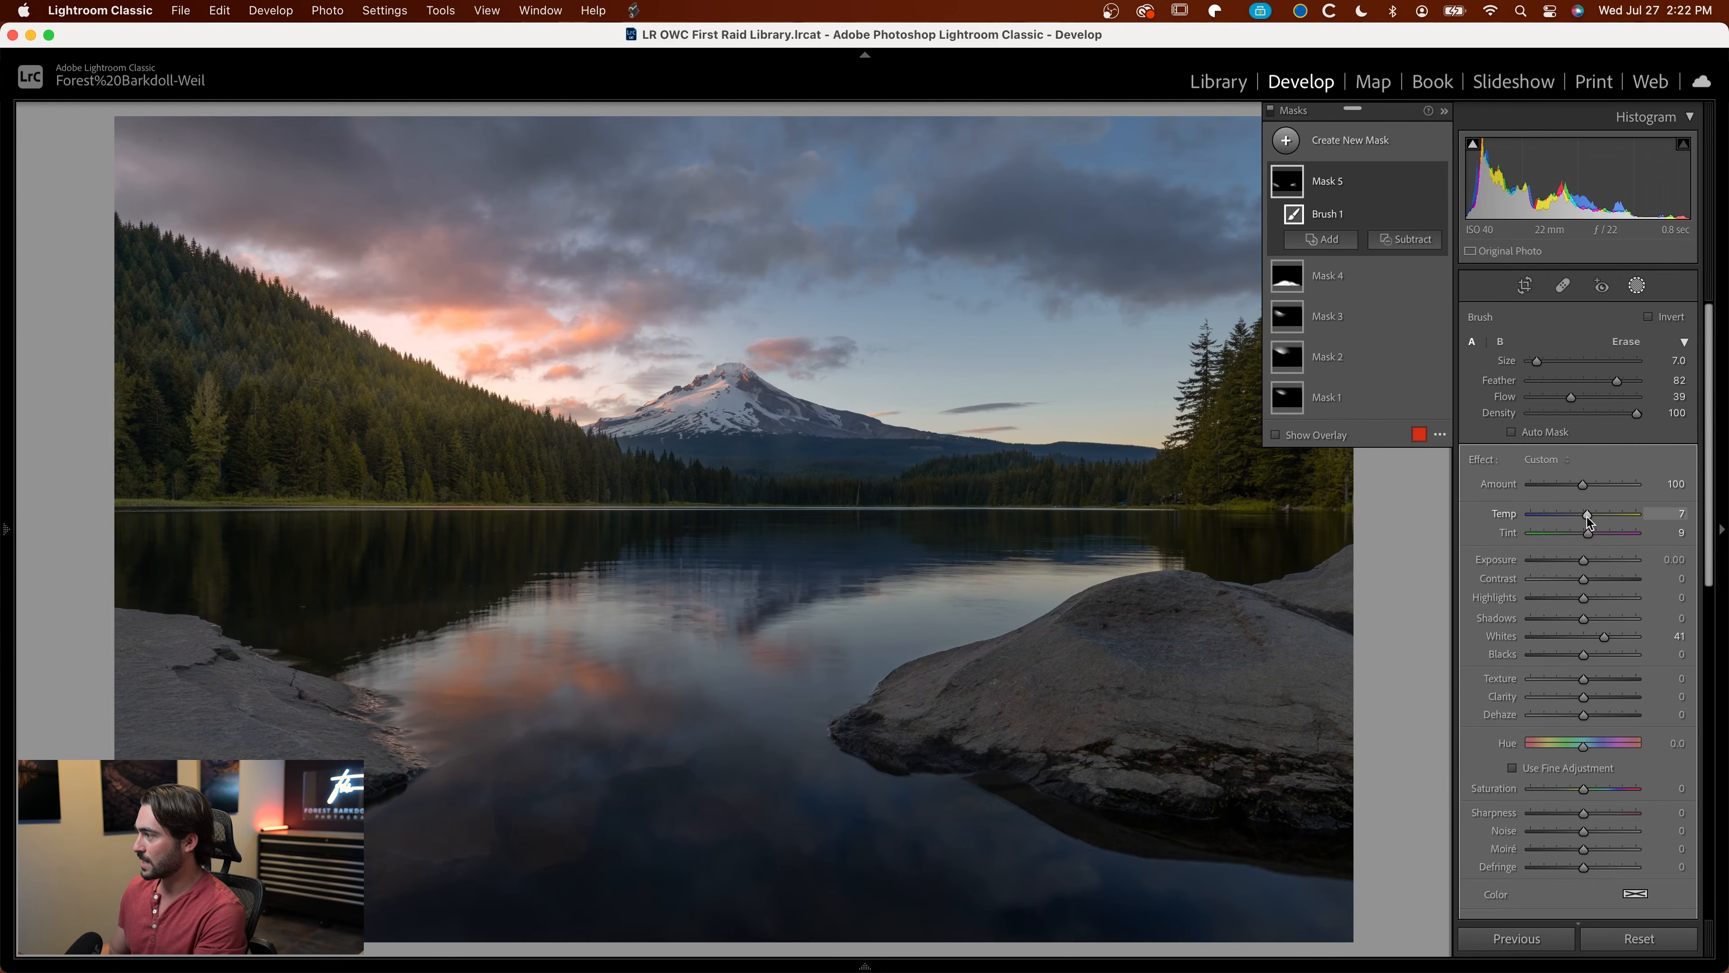
# Step: Switch the rock mask off and on to compare the brightened rocks
pyautogui.click(1436, 182)
pyautogui.click(1436, 182)
pyautogui.click(1436, 182)
pyautogui.click(1437, 182)
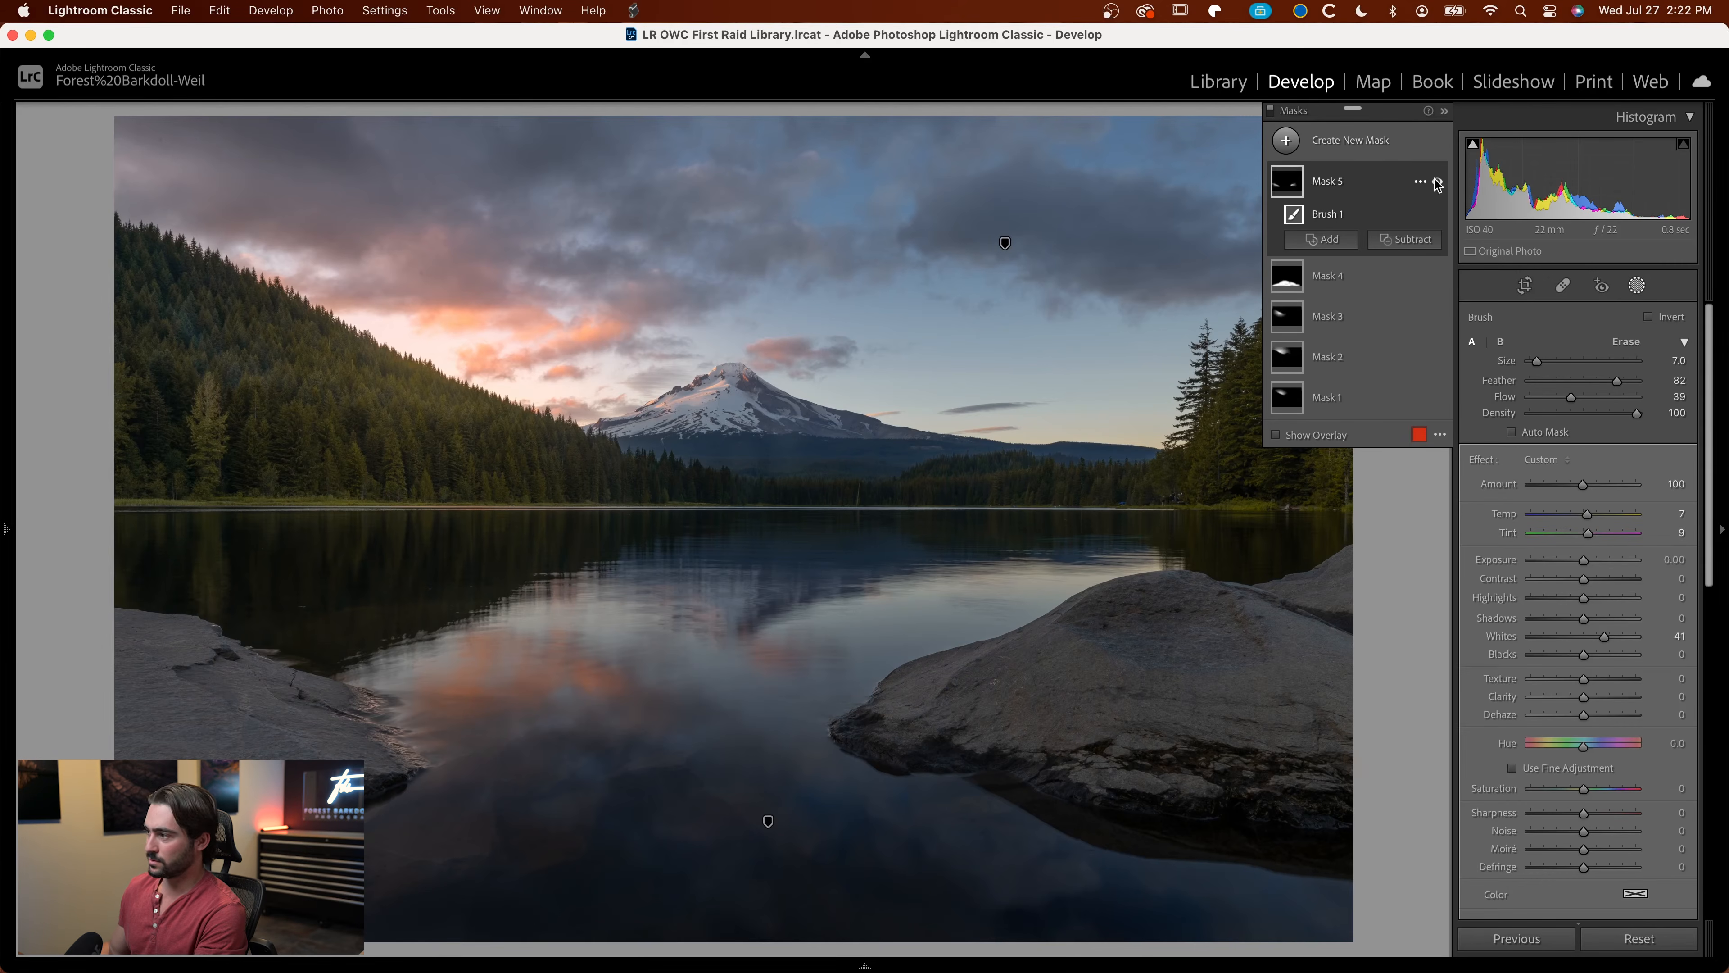
pyautogui.click(1436, 182)
pyautogui.click(1436, 183)
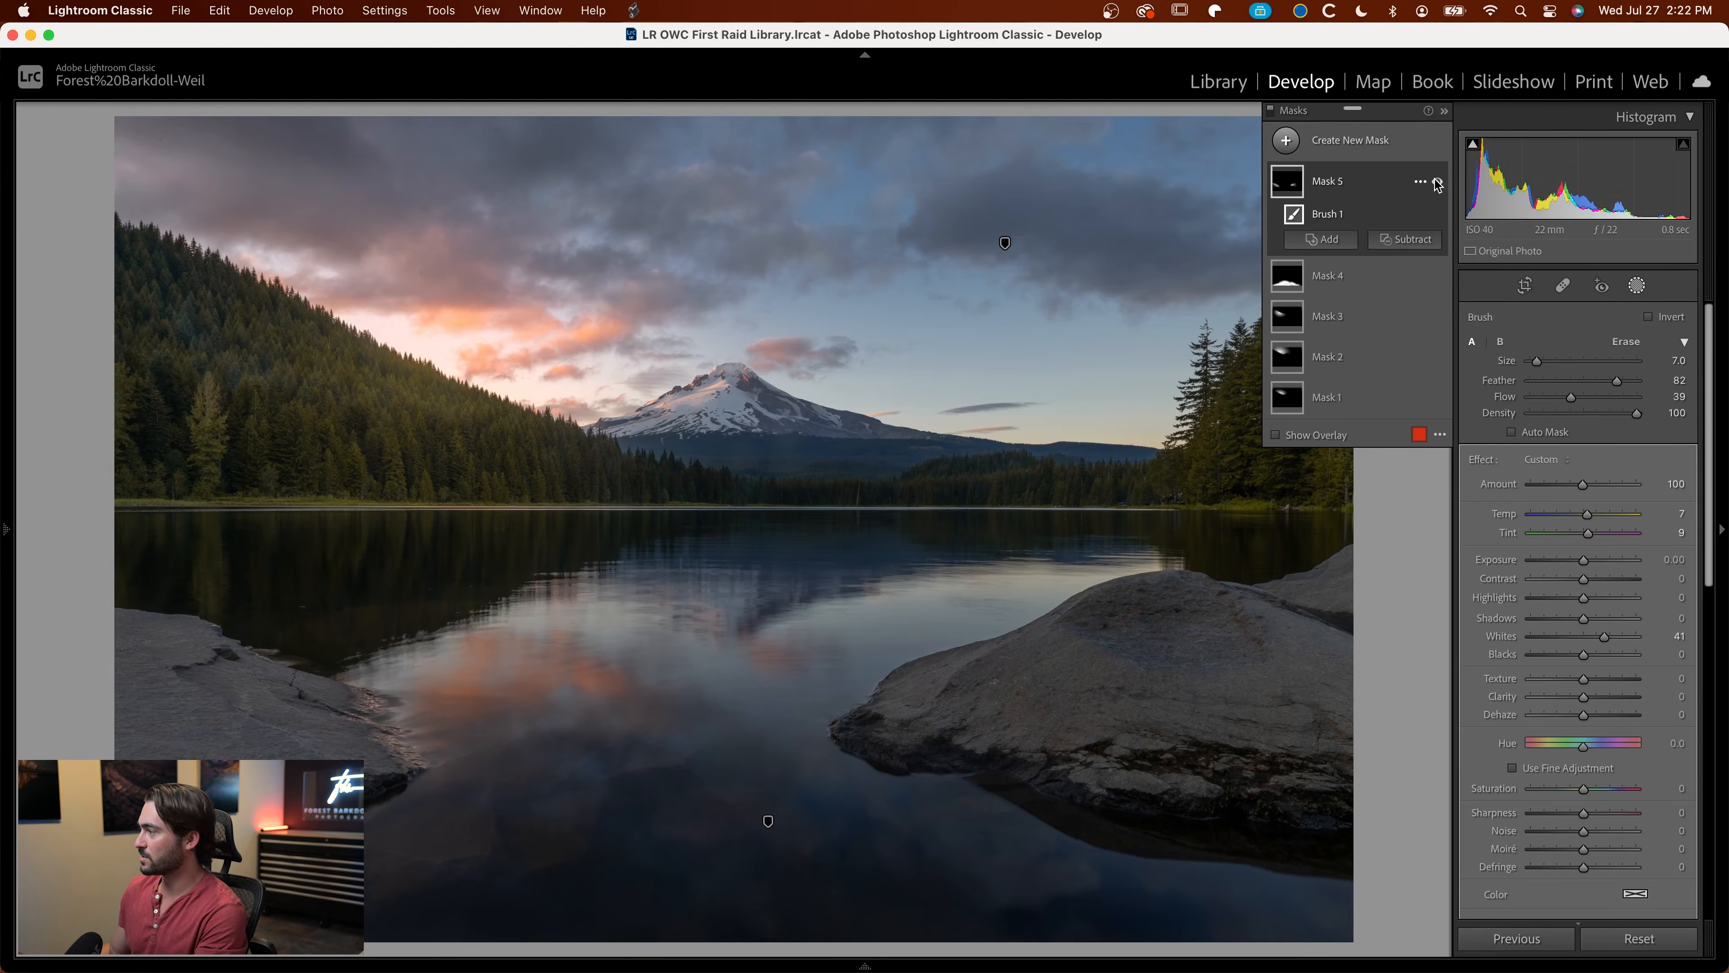
pyautogui.click(1436, 182)
pyautogui.click(1436, 182)
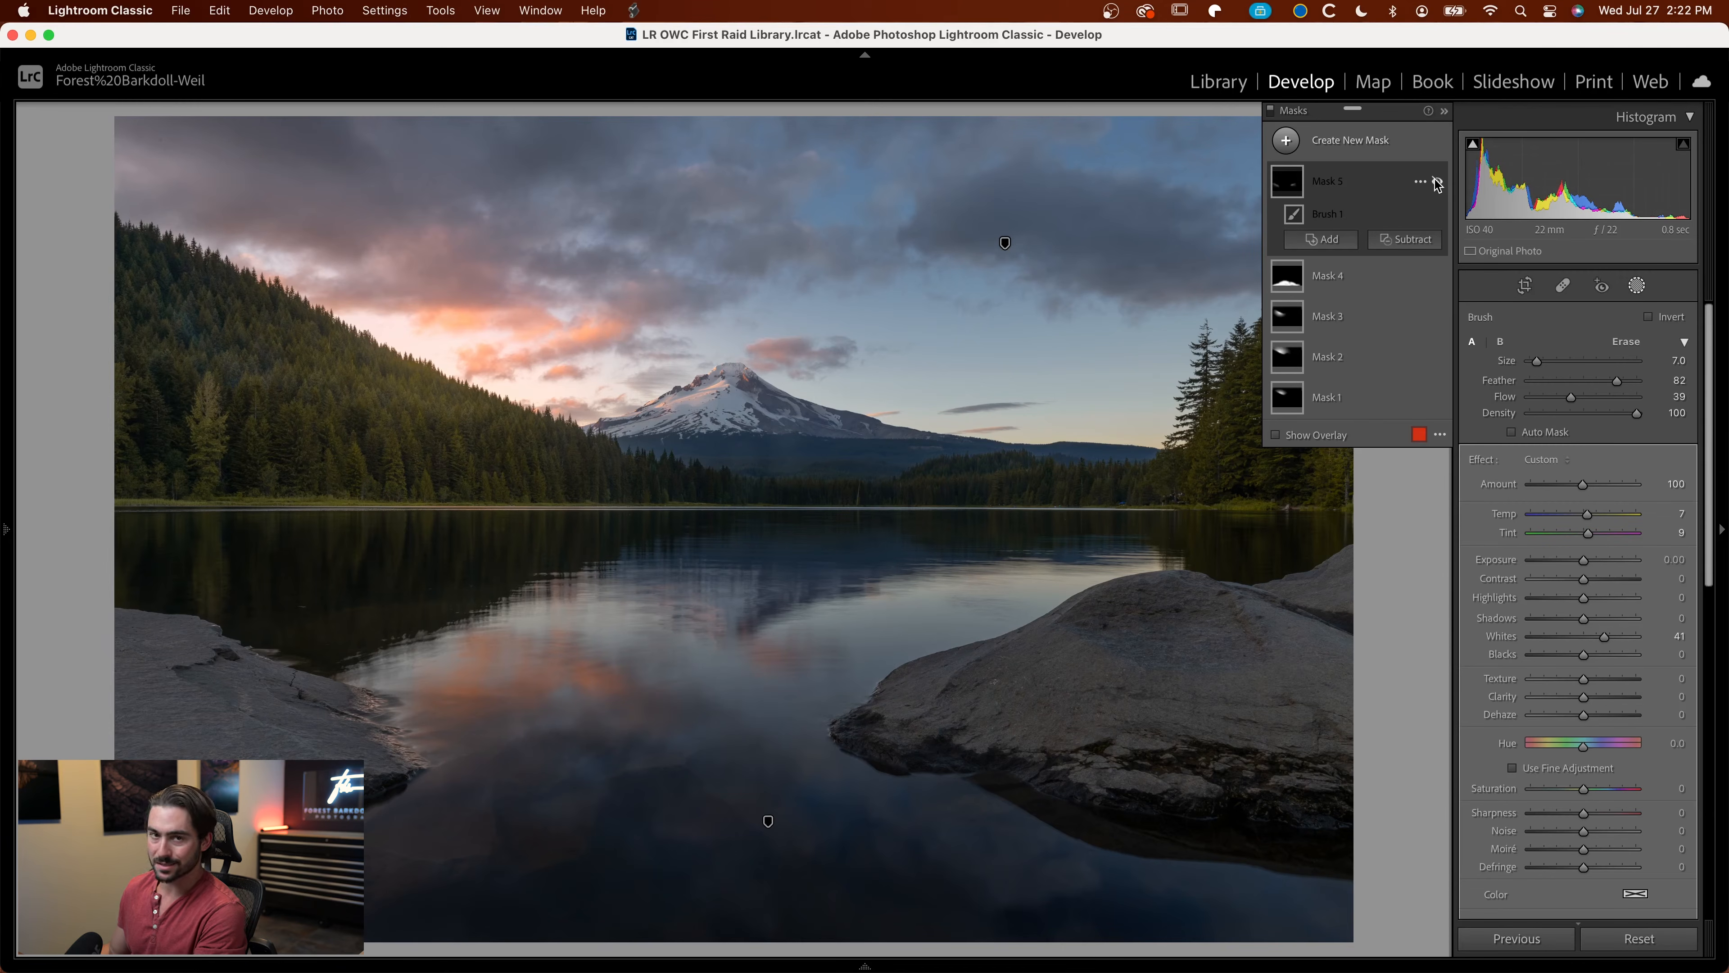
pyautogui.click(1436, 182)
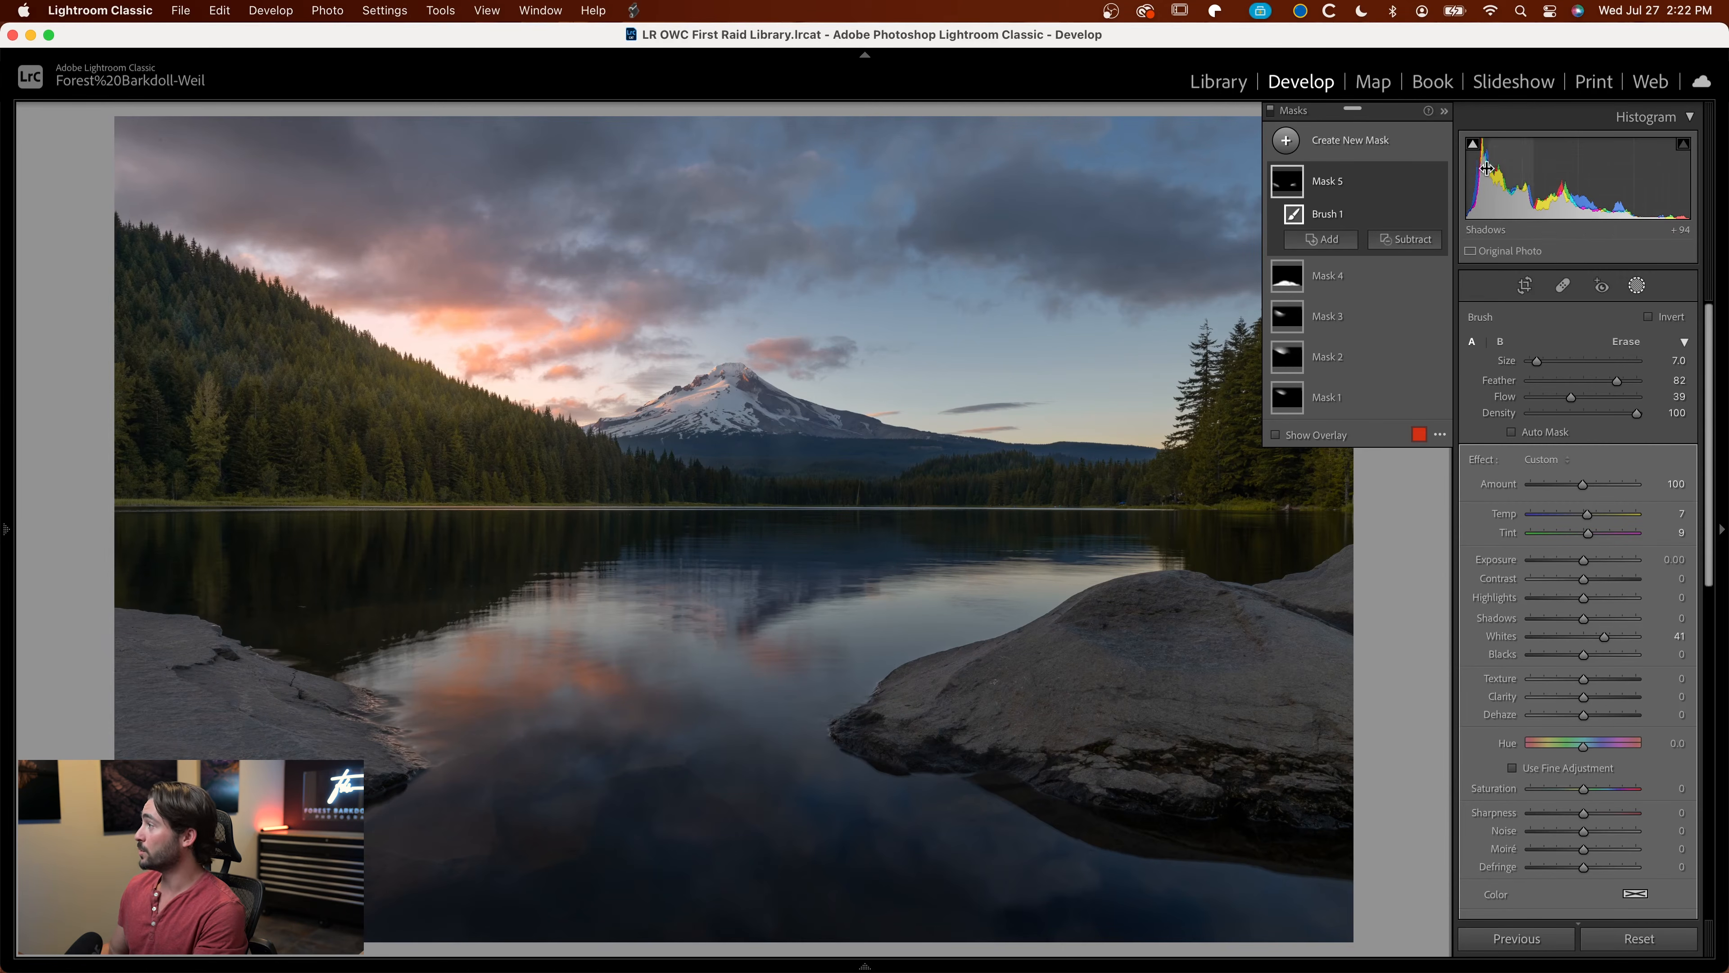
# Step: Create a linear gradient mask from the photo's upper-right corner and add a second gradient from the lower-right corner
pyautogui.click(1355, 141)
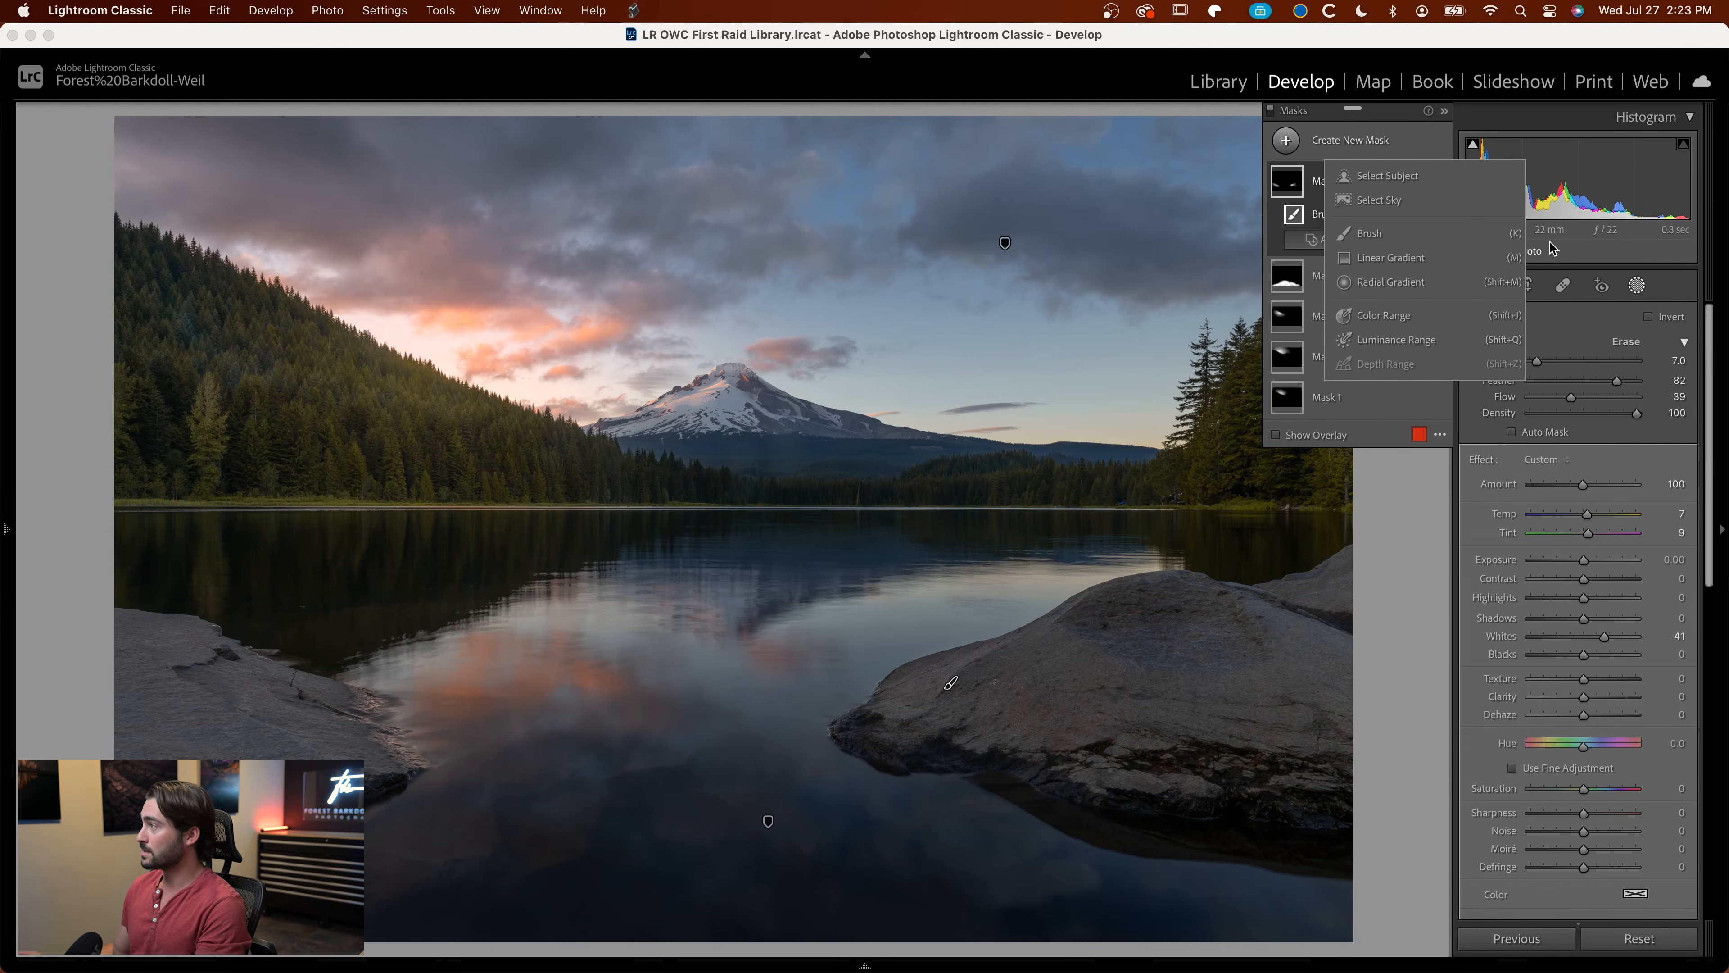
pyautogui.press('m')
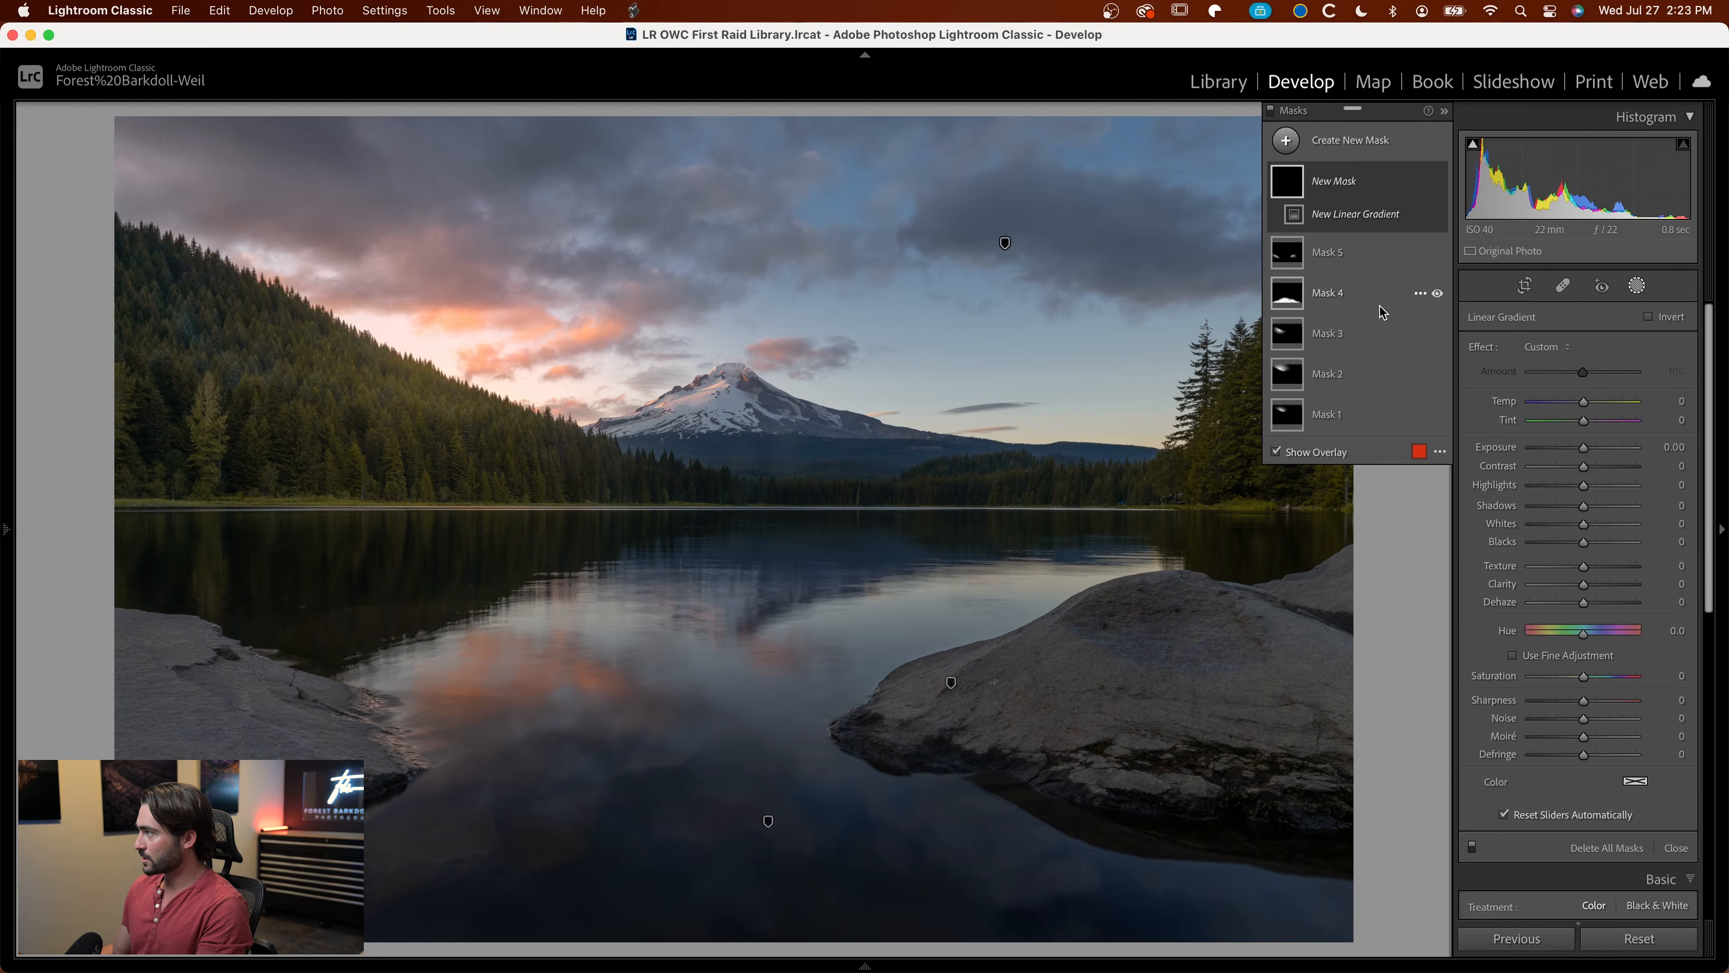
pyautogui.moveTo(1253, 116); pyautogui.dragTo(999, 467)
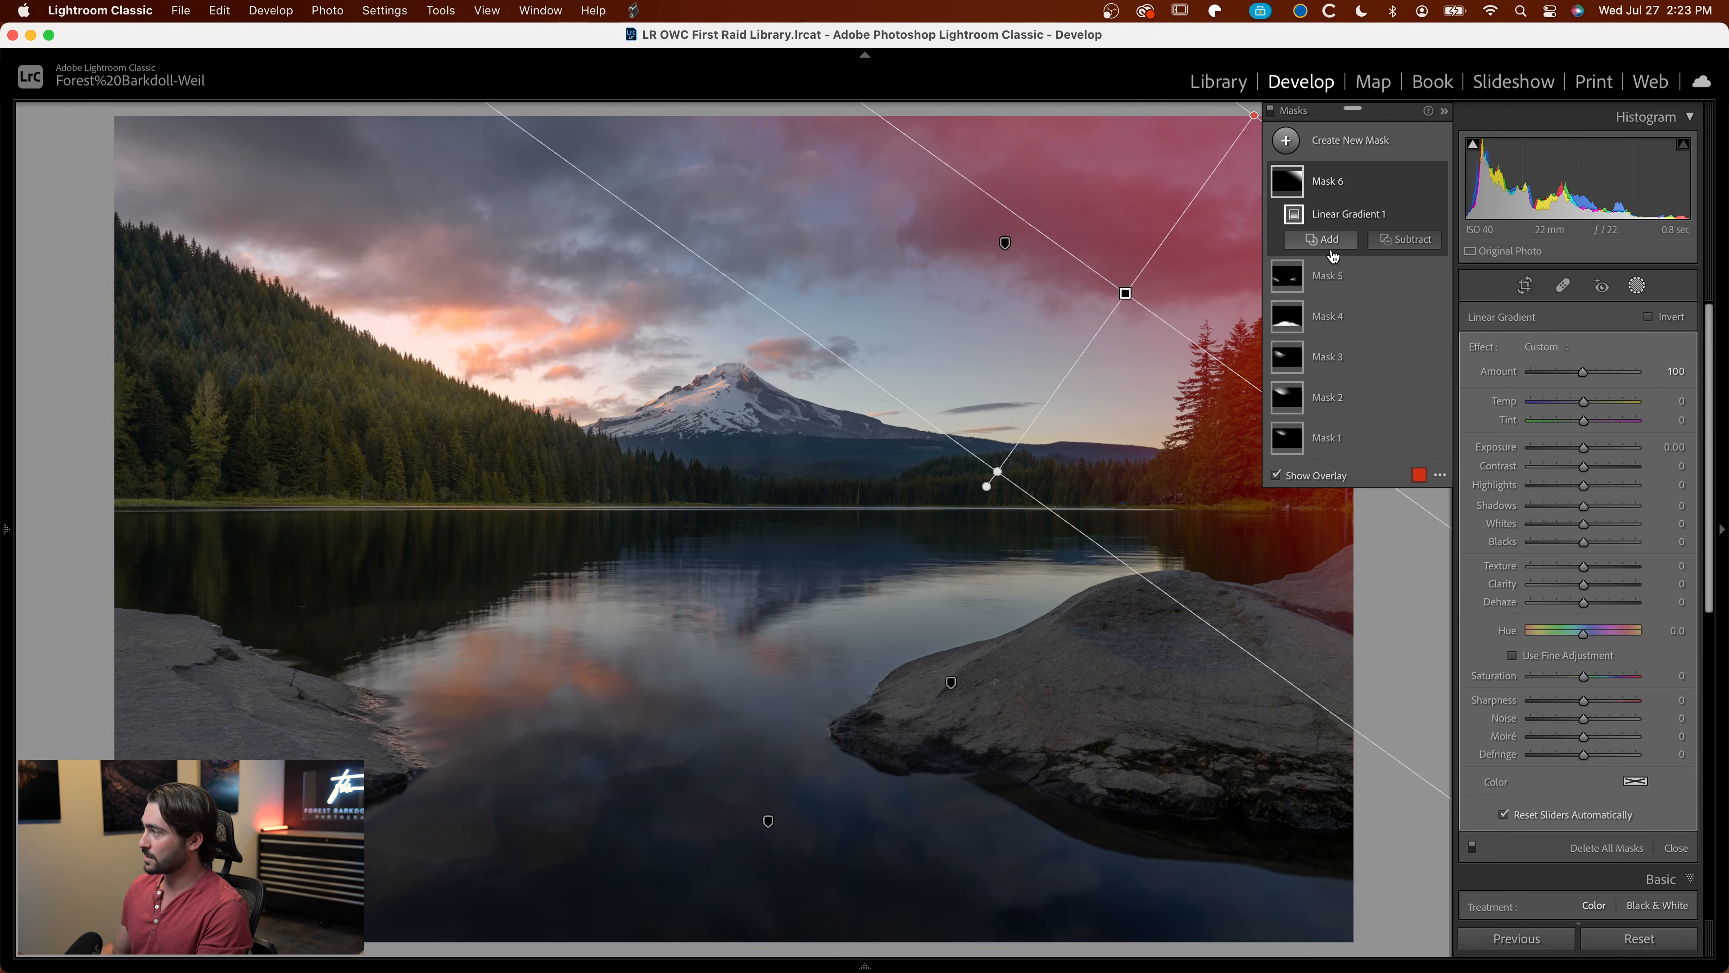
pyautogui.click(1322, 239)
pyautogui.click(1337, 368)
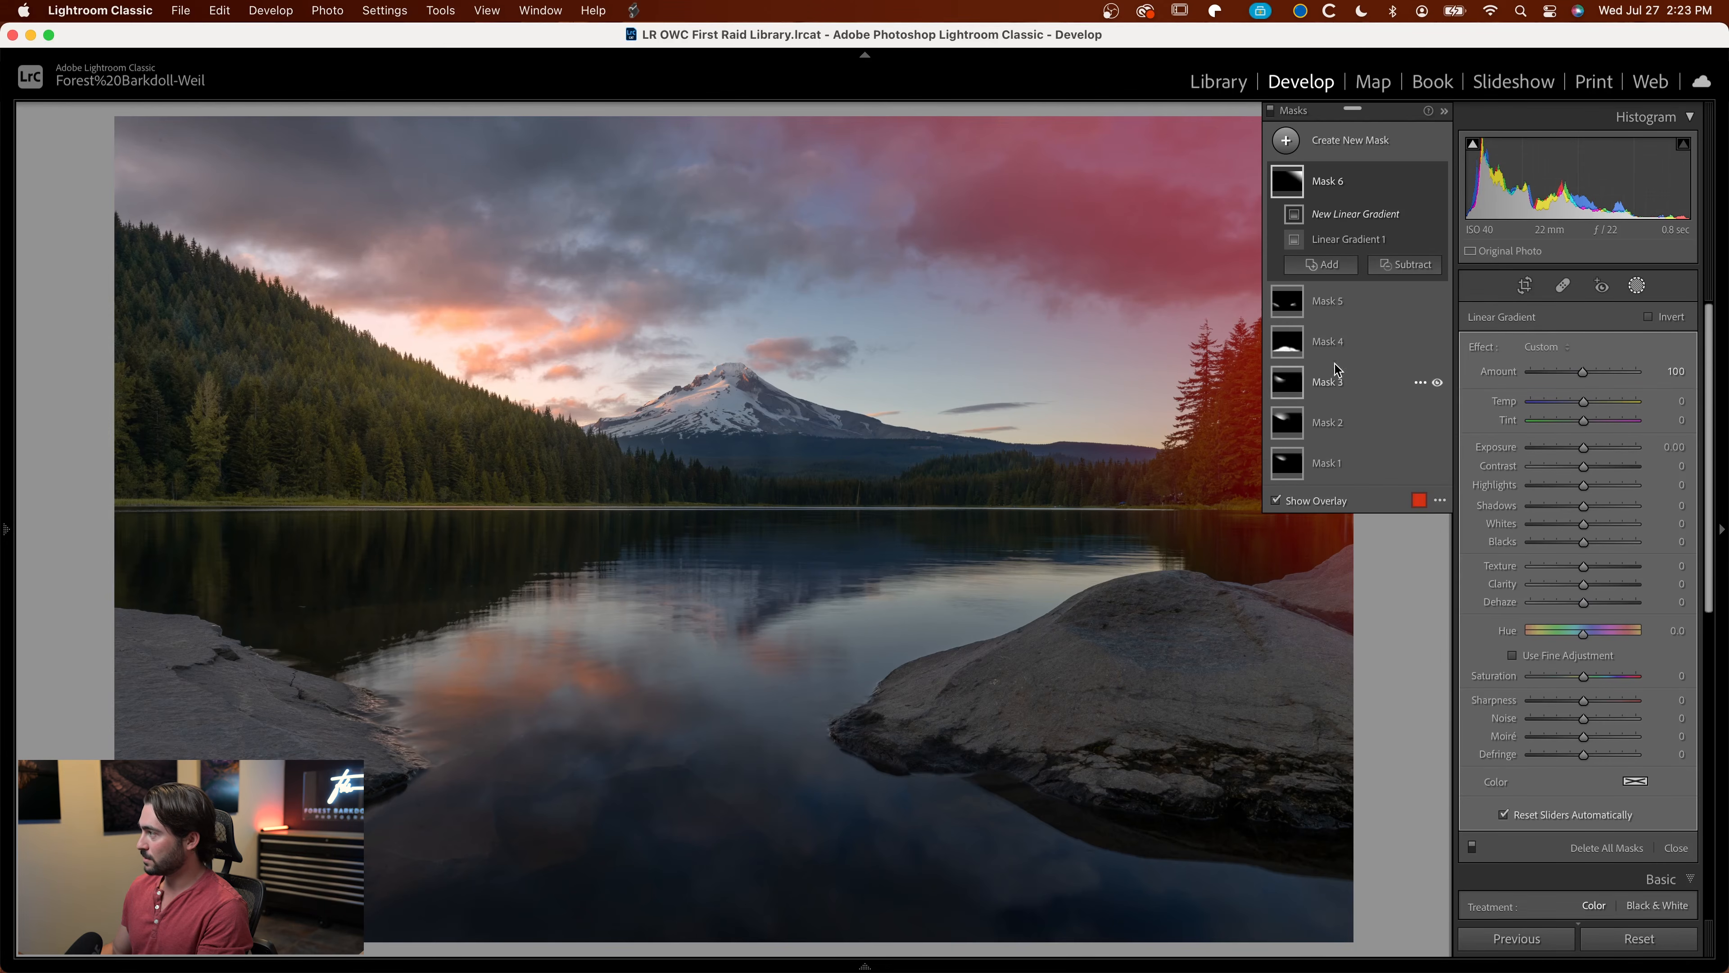
pyautogui.moveTo(1388, 895); pyautogui.dragTo(997, 506)
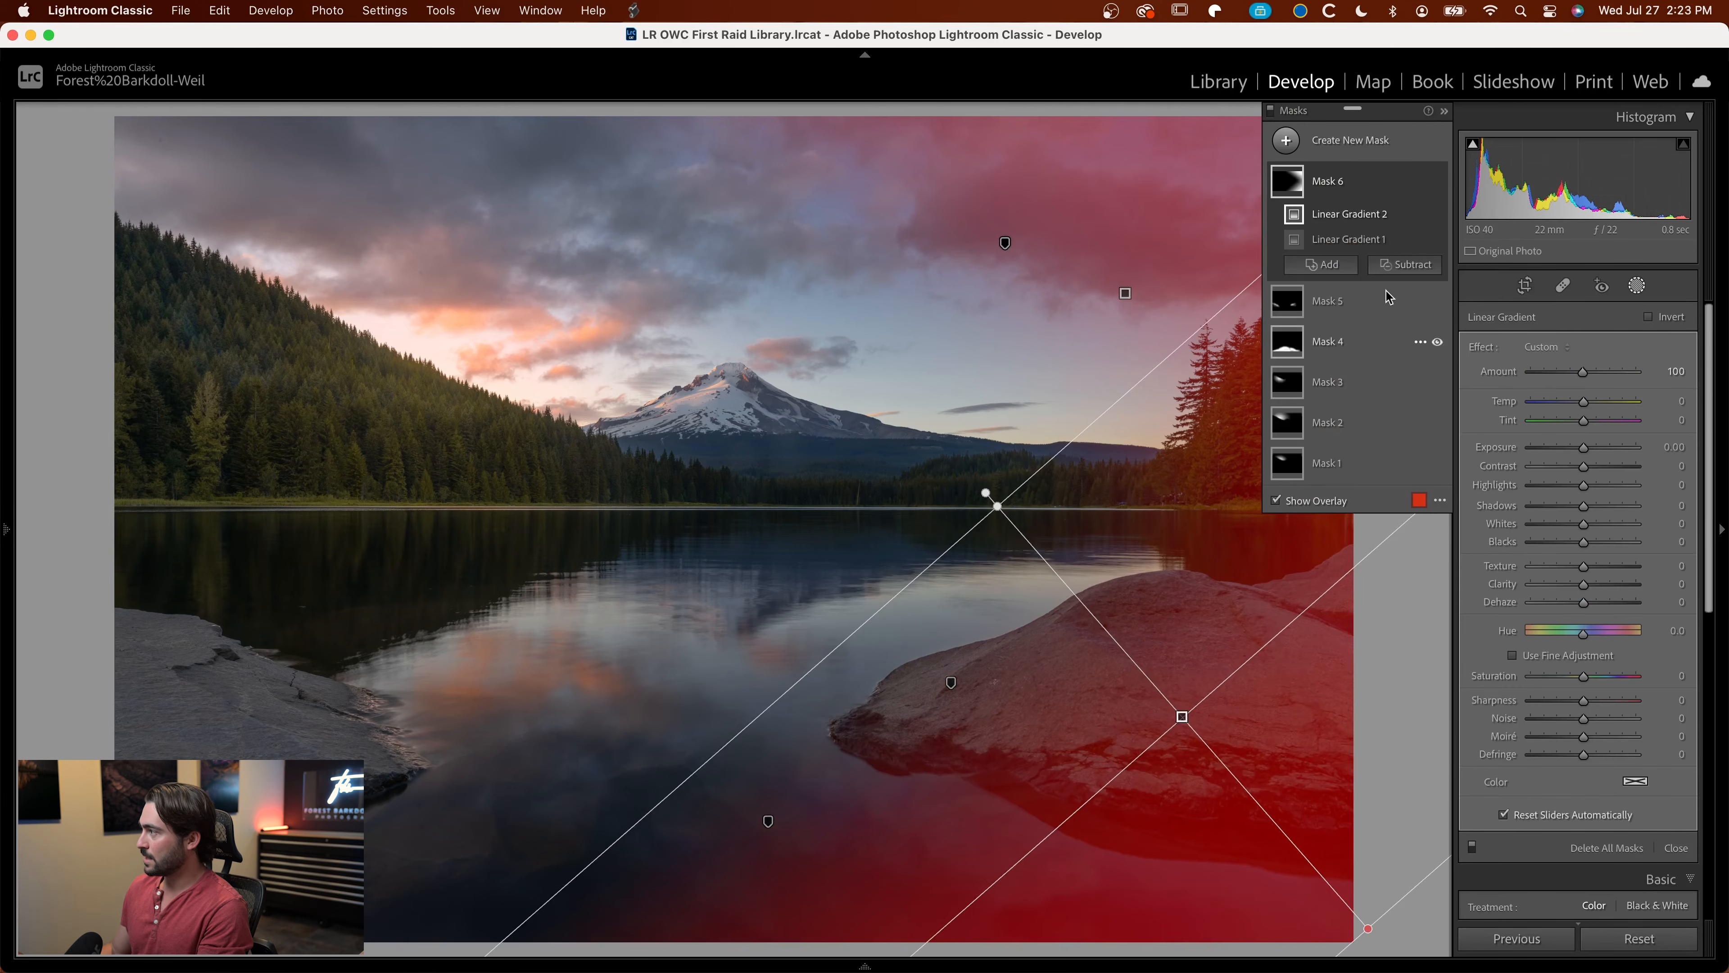
# Step: Add two more linear gradients to the same mask, from the photo's lower-left and upper-left corners inward
pyautogui.click(1322, 266)
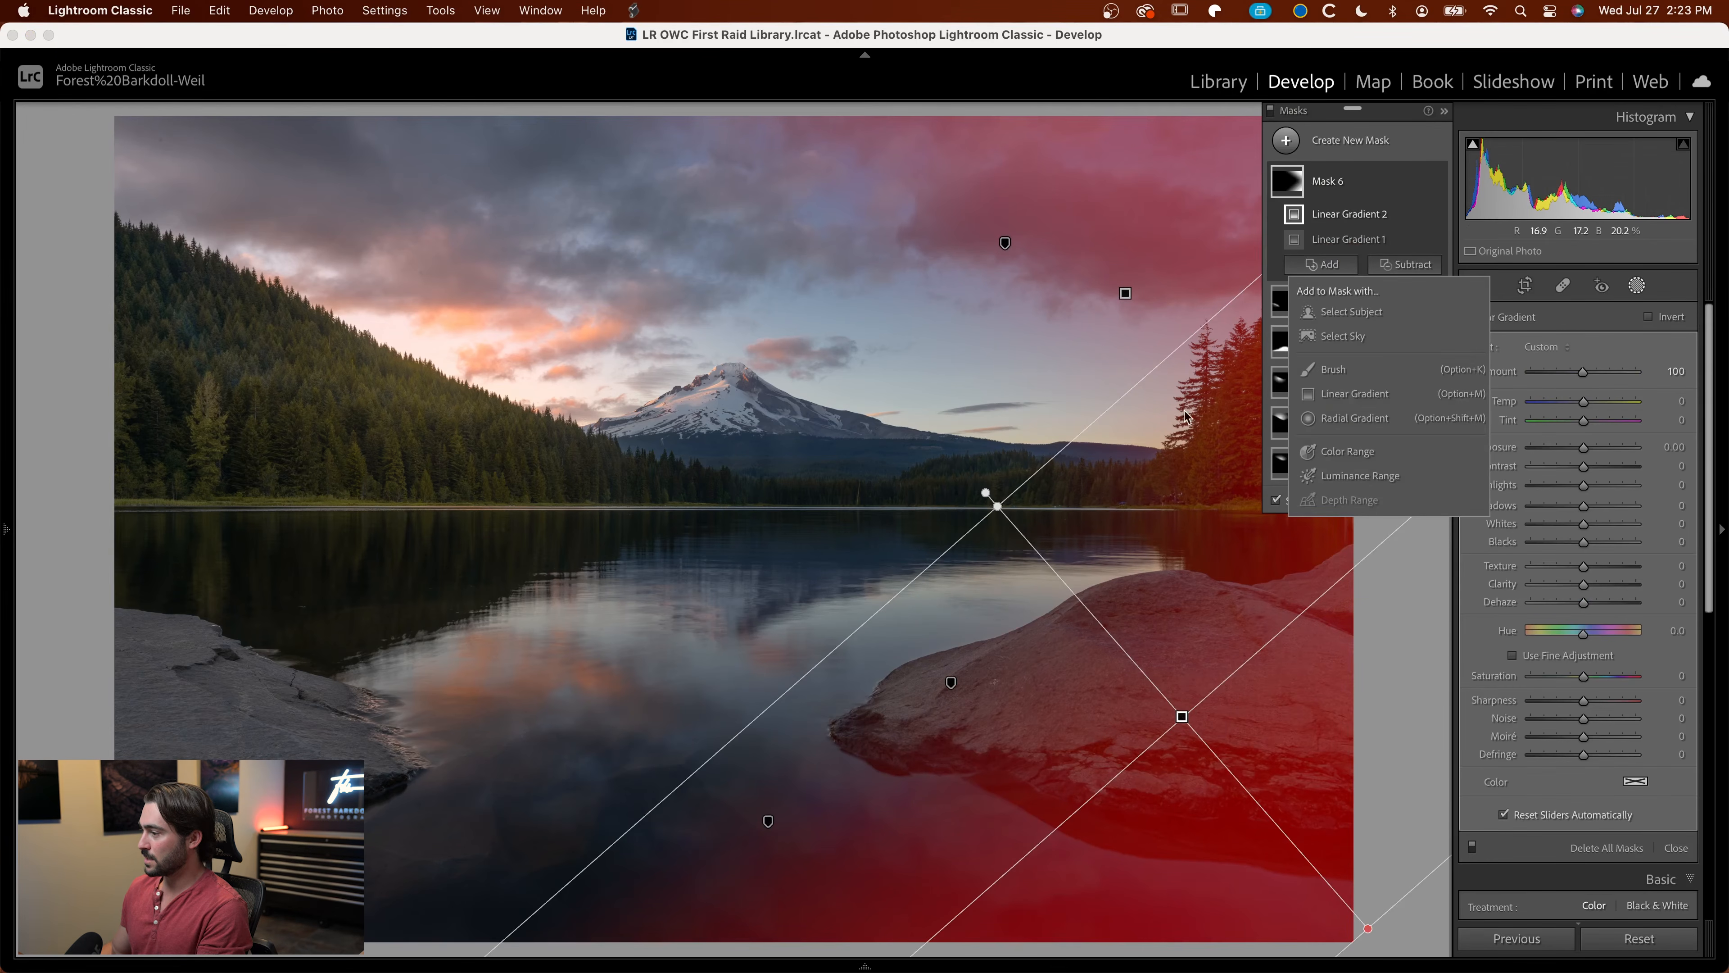
pyautogui.click(1354, 394)
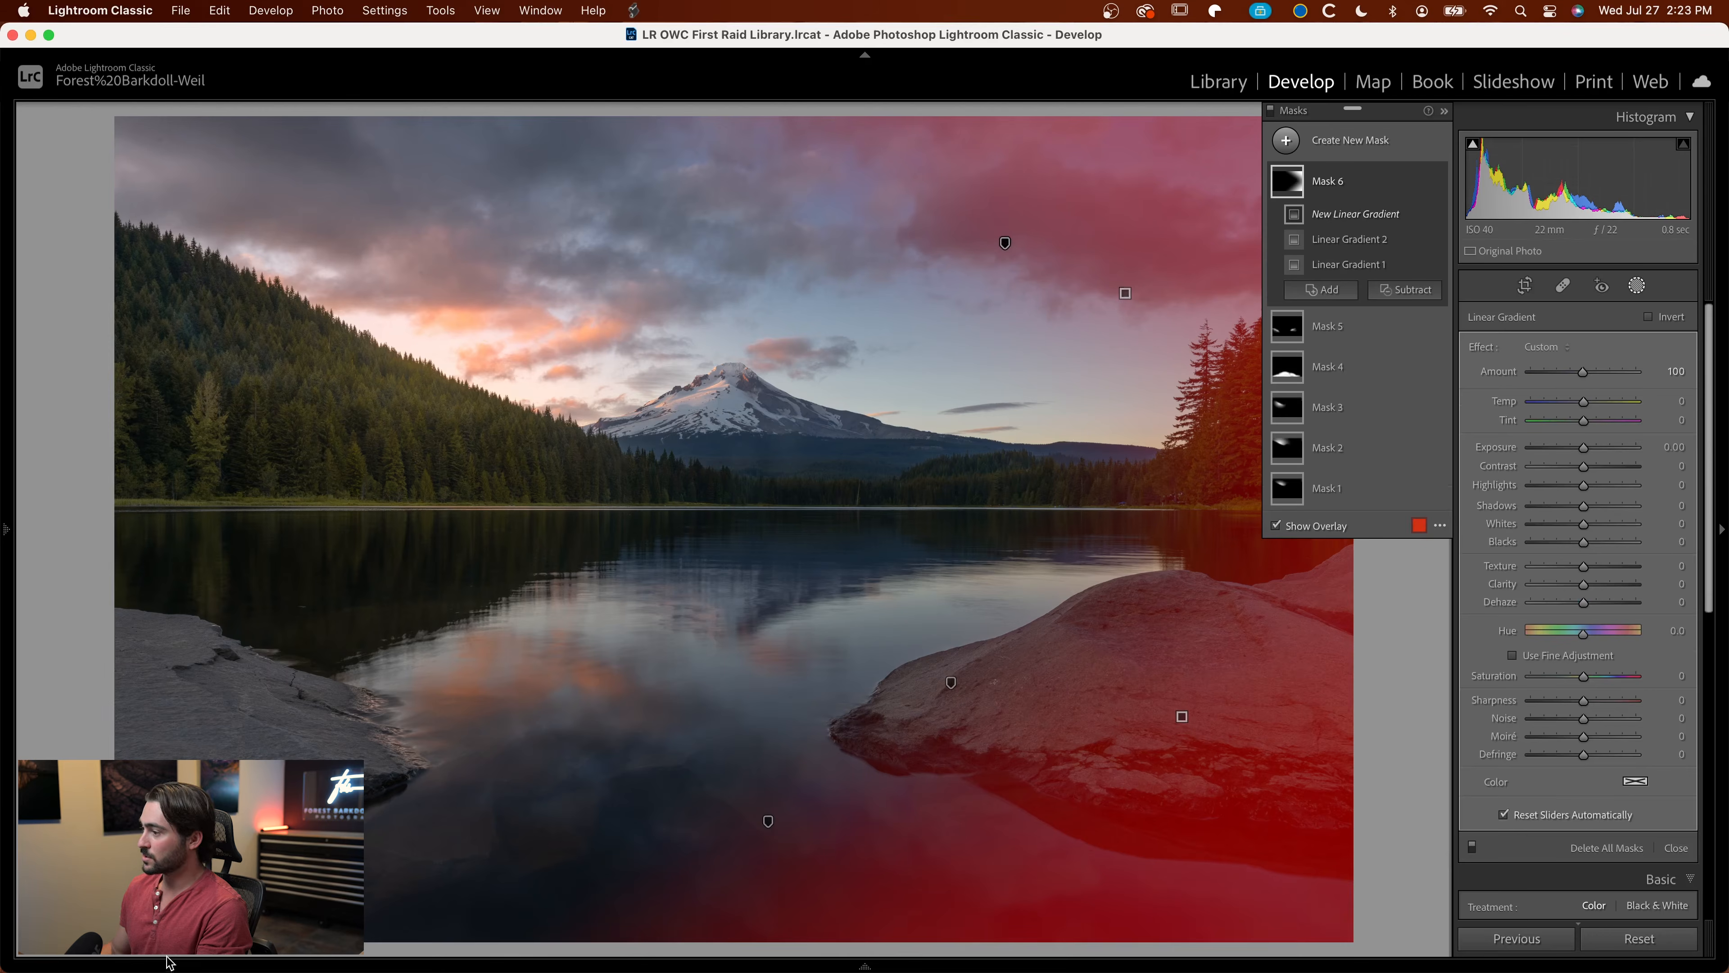
pyautogui.moveTo(278, 772); pyautogui.dragTo(352, 580)
pyautogui.click(1321, 288)
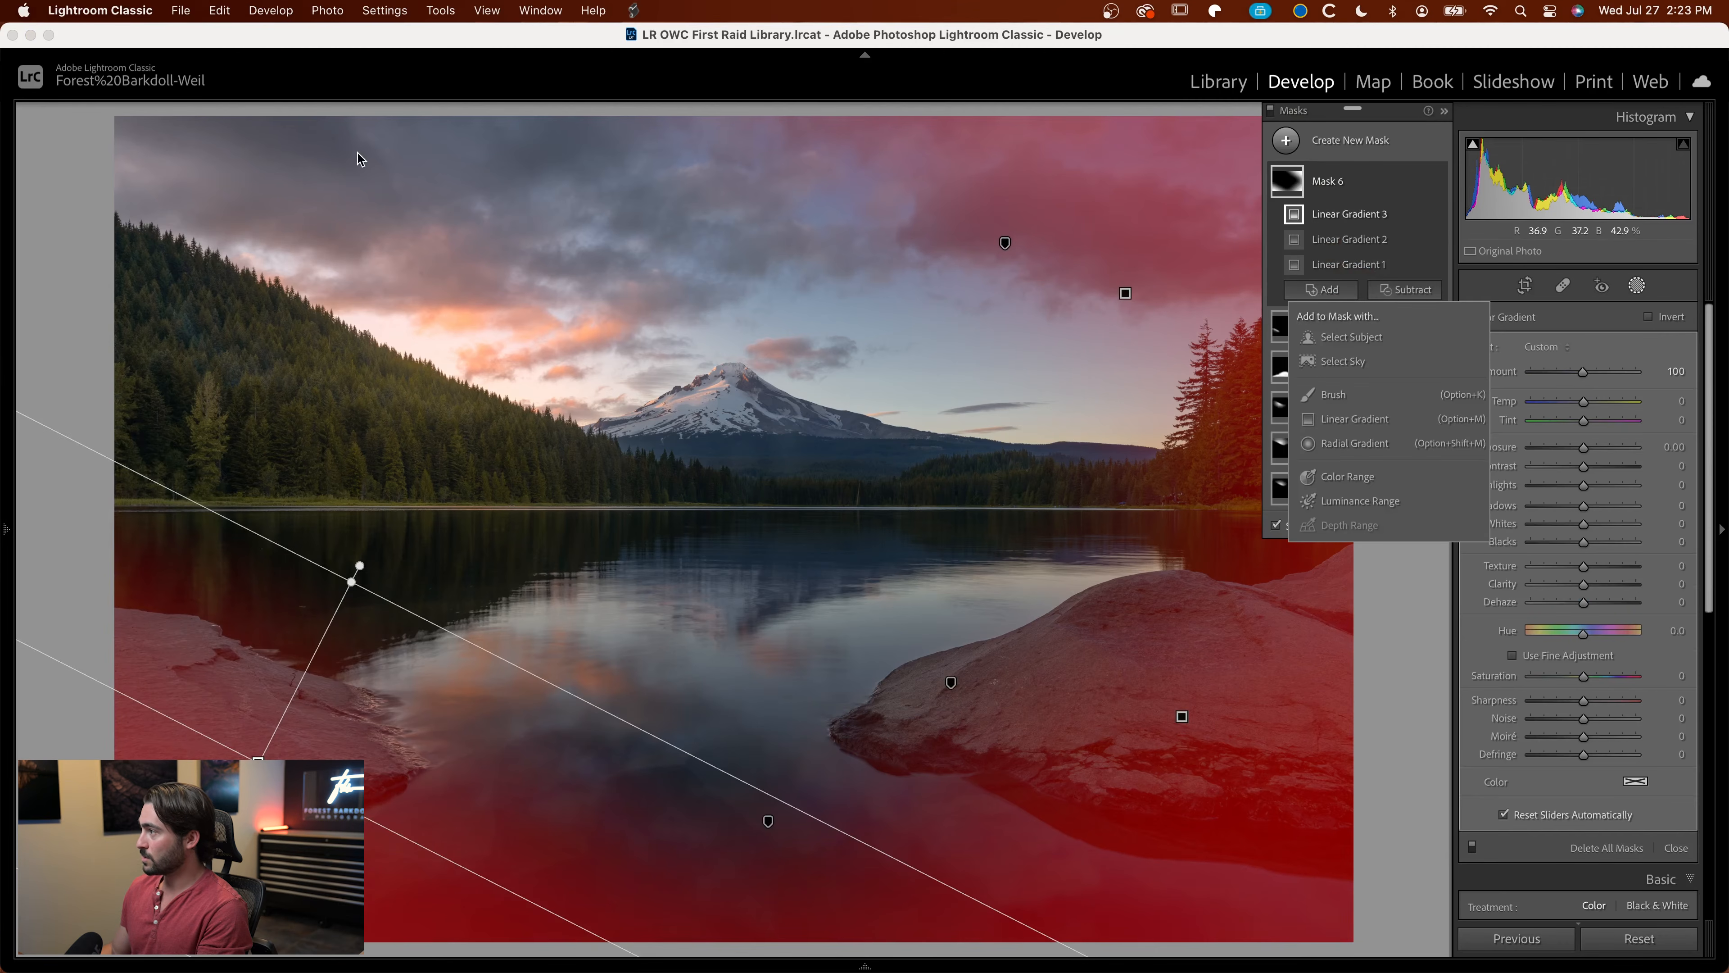
pyautogui.click(1355, 418)
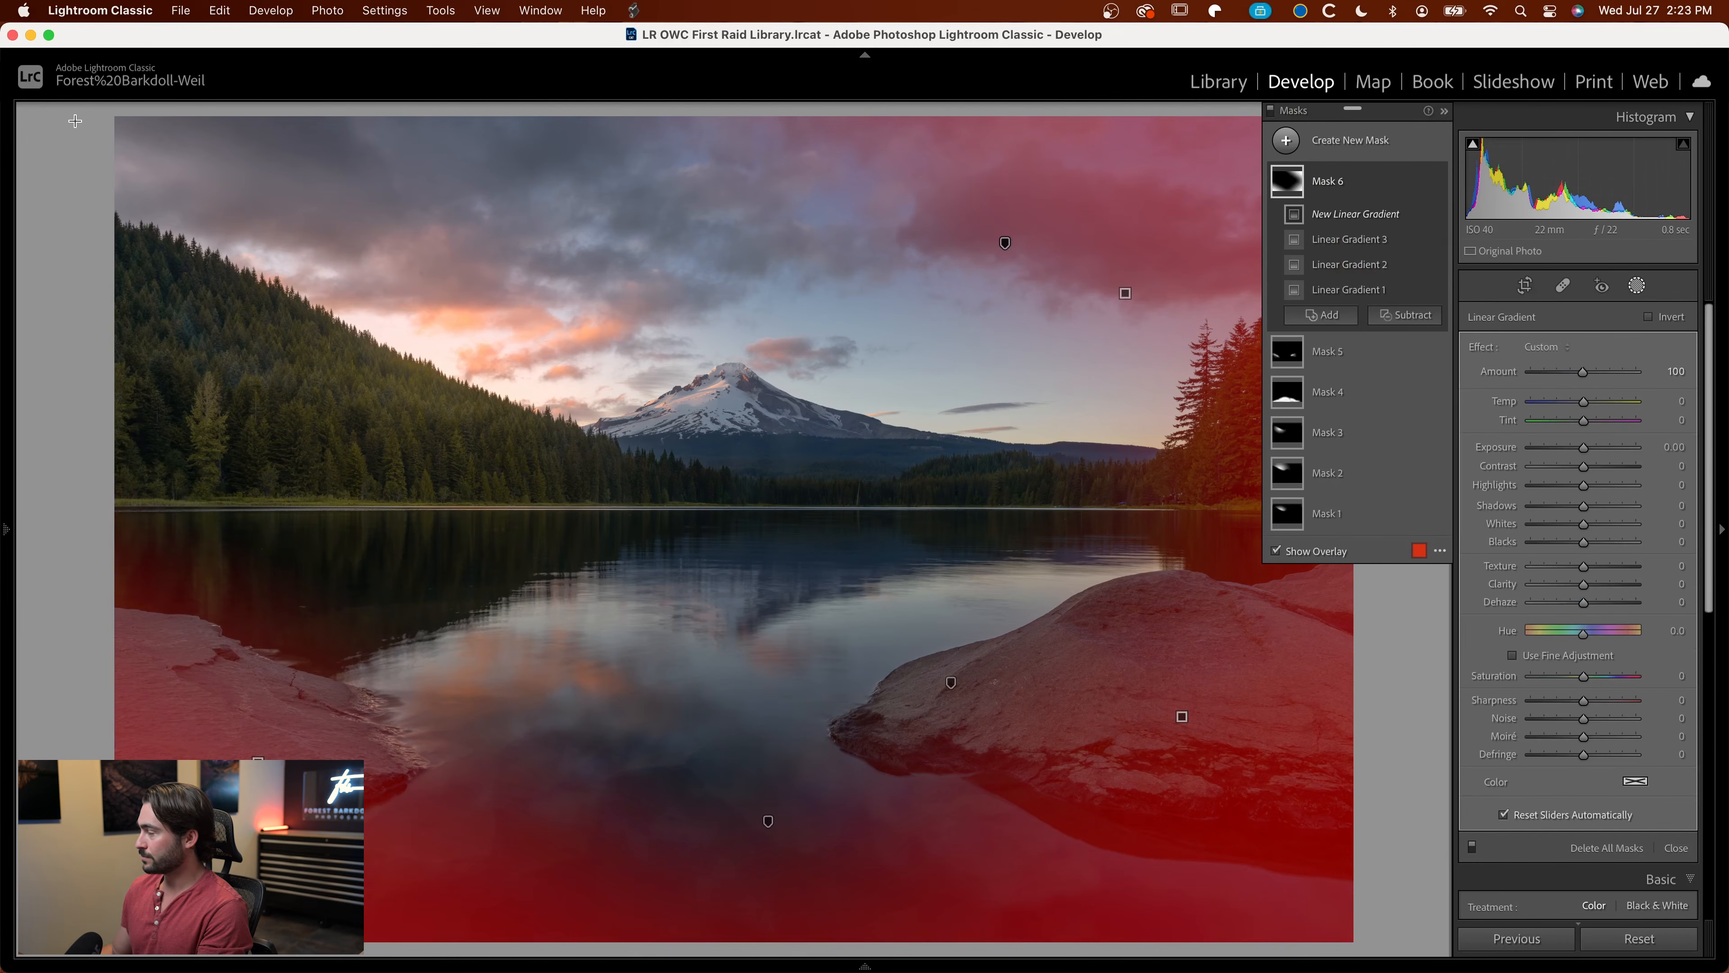
pyautogui.moveTo(114, 156); pyautogui.dragTo(276, 399)
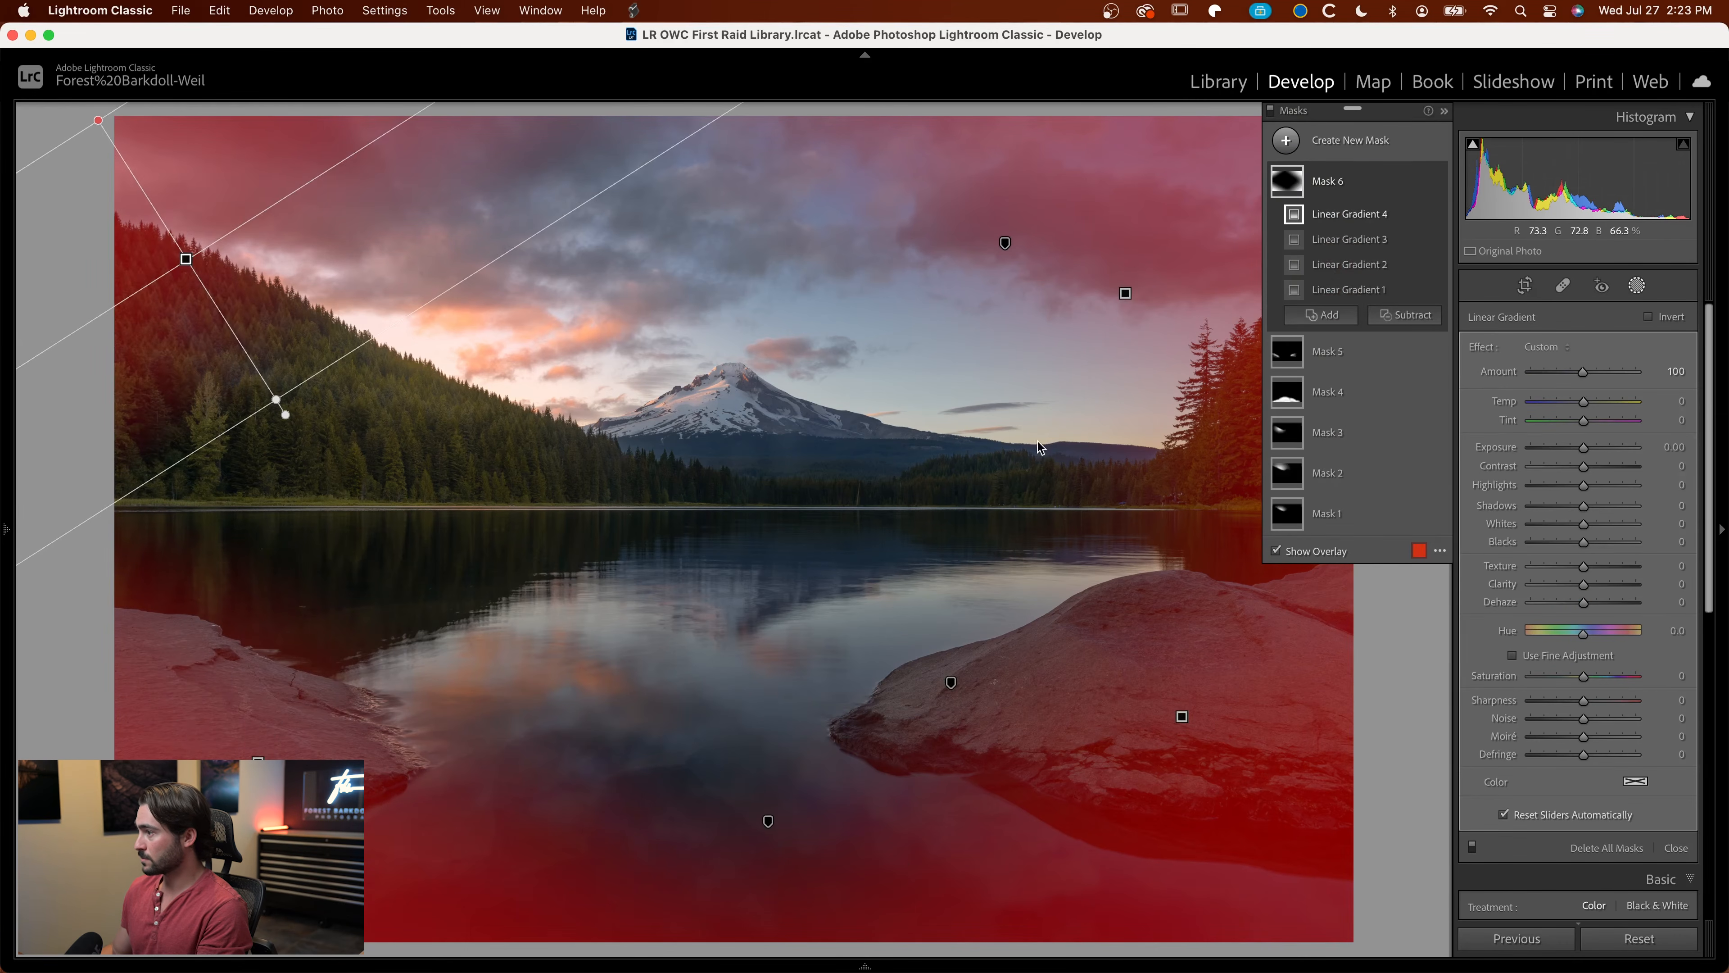
# Step: Add a horizontal linear gradient at the photo's left edge and set the vignette mask's Exposure to -0.92
pyautogui.click(1321, 315)
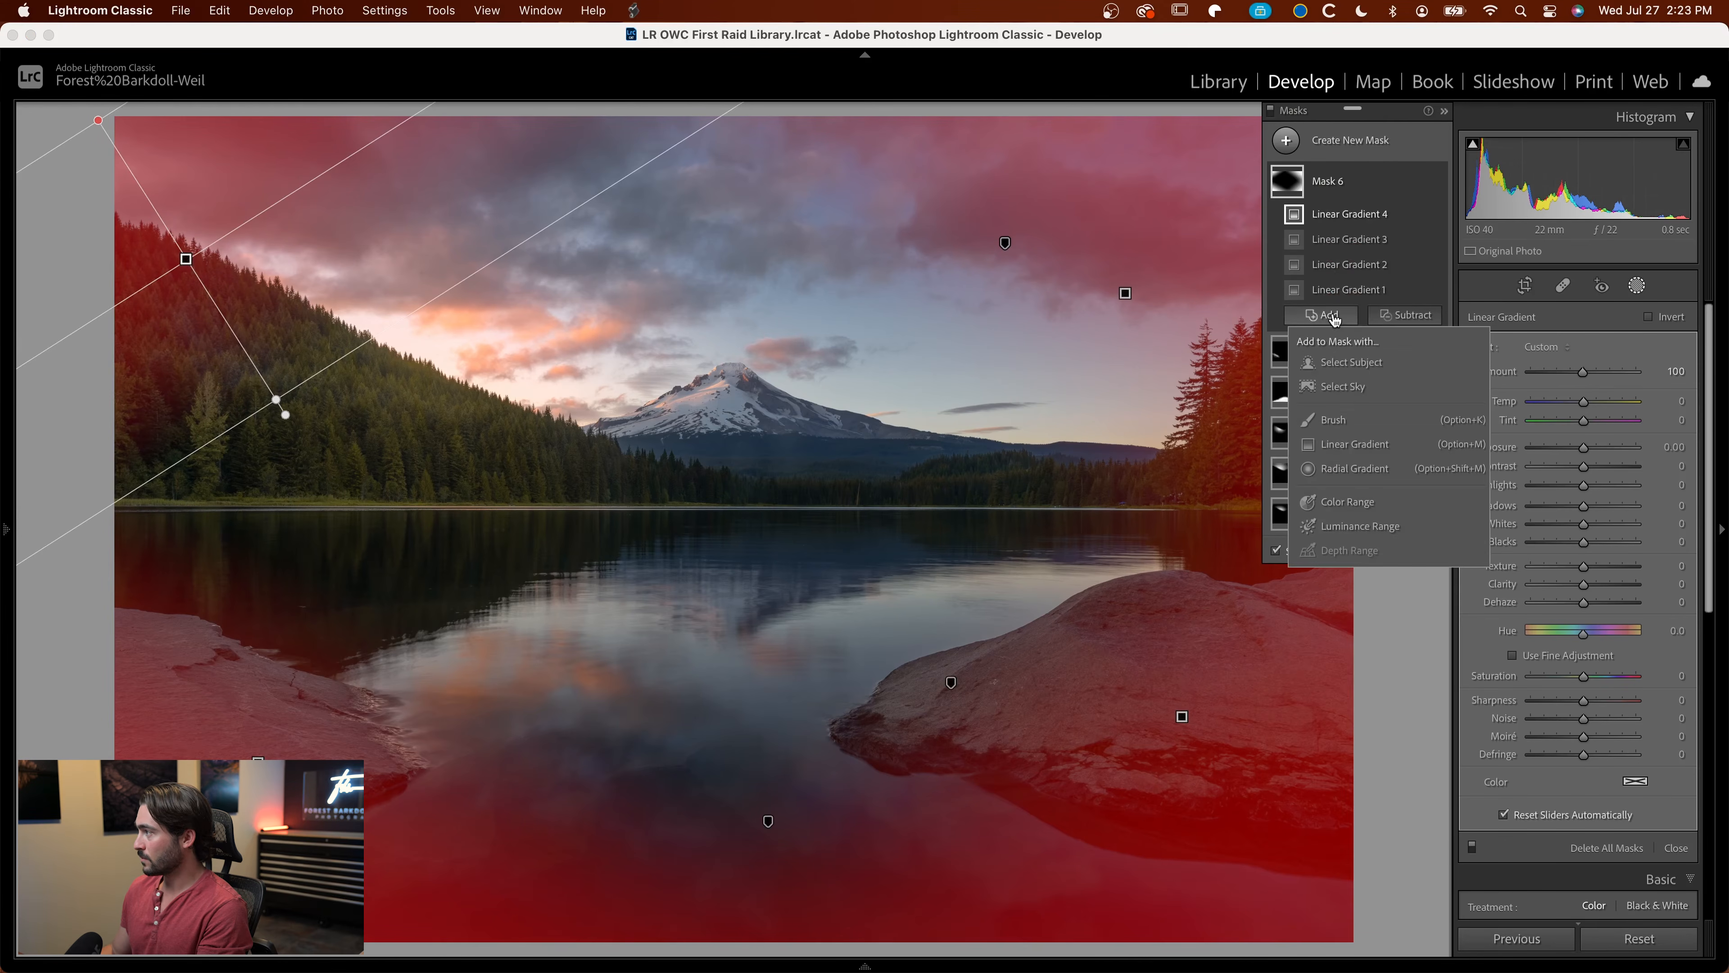
pyautogui.click(1355, 444)
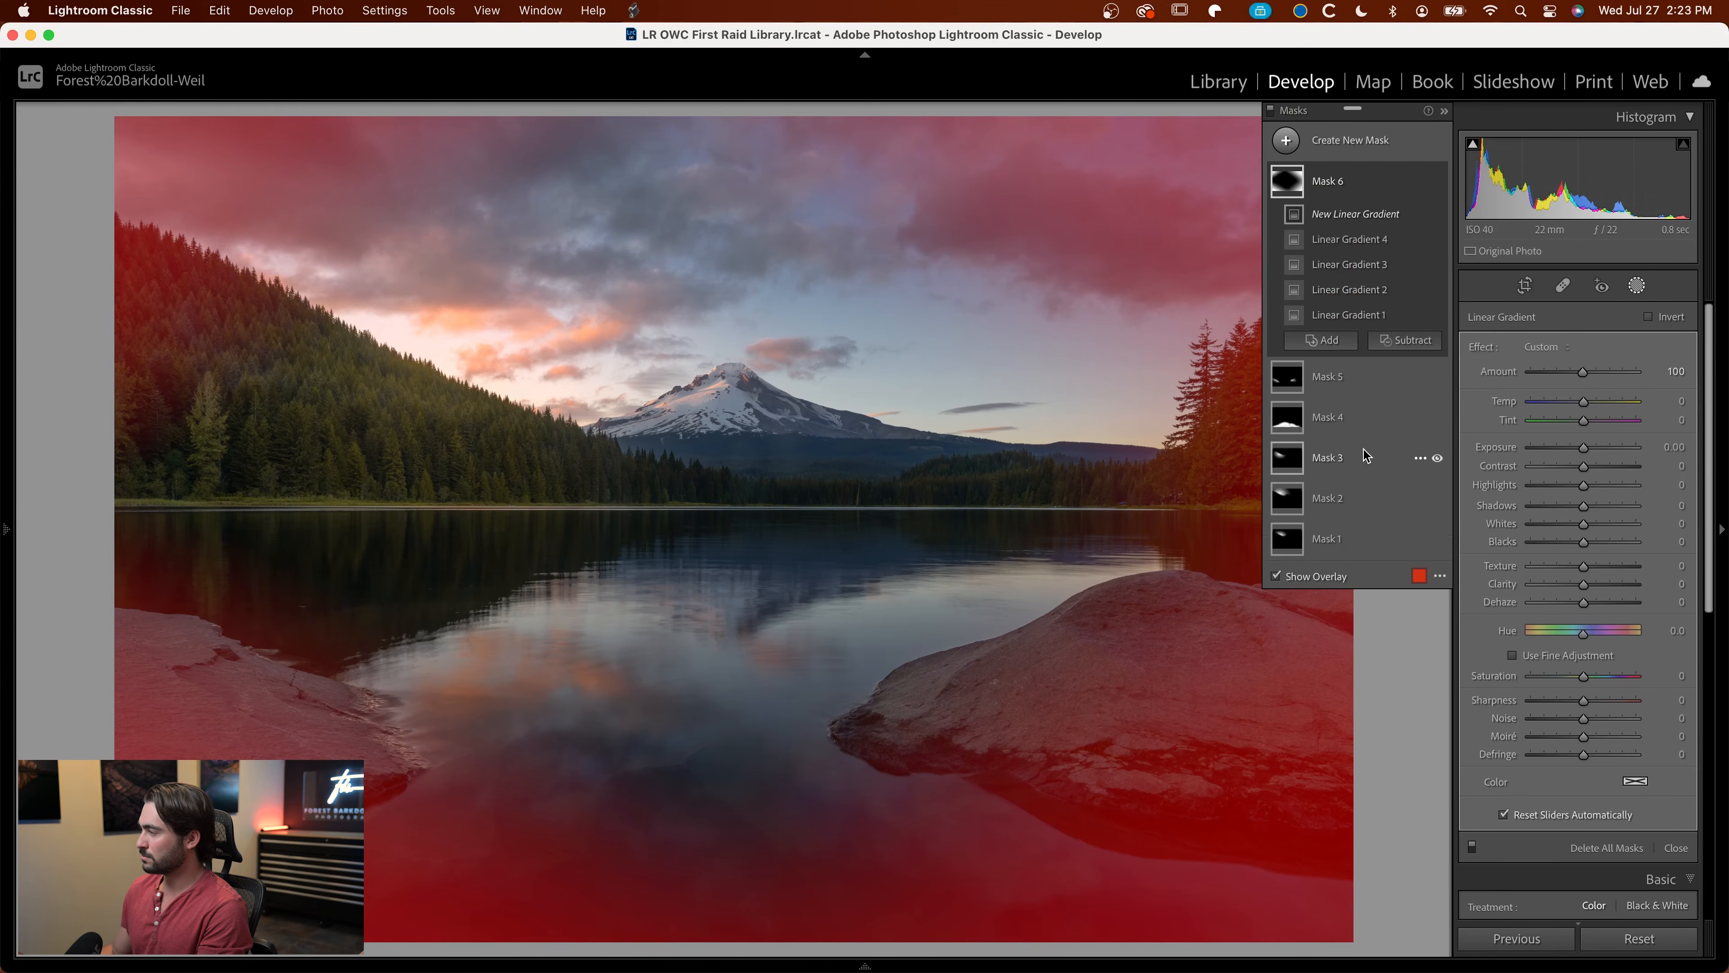
pyautogui.moveTo(106, 536); pyautogui.dragTo(325, 537)
pyautogui.moveTo(89, 534); pyautogui.dragTo(0, 534)
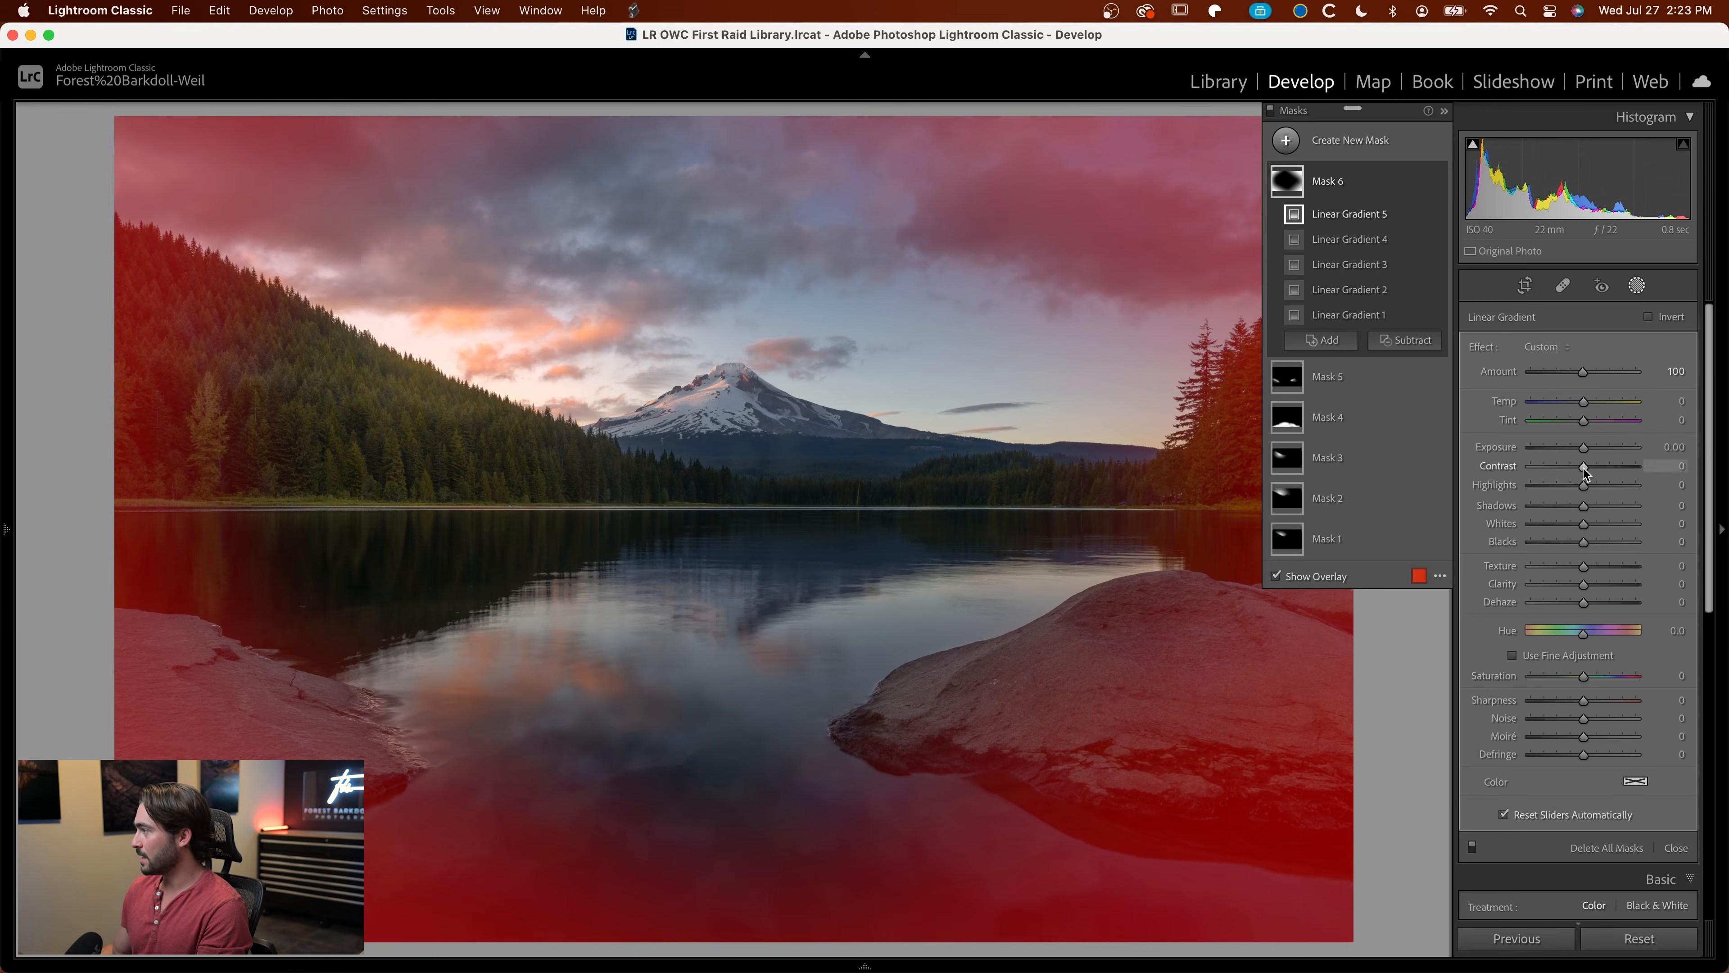
pyautogui.moveTo(1584, 449); pyautogui.dragTo(1576, 455)
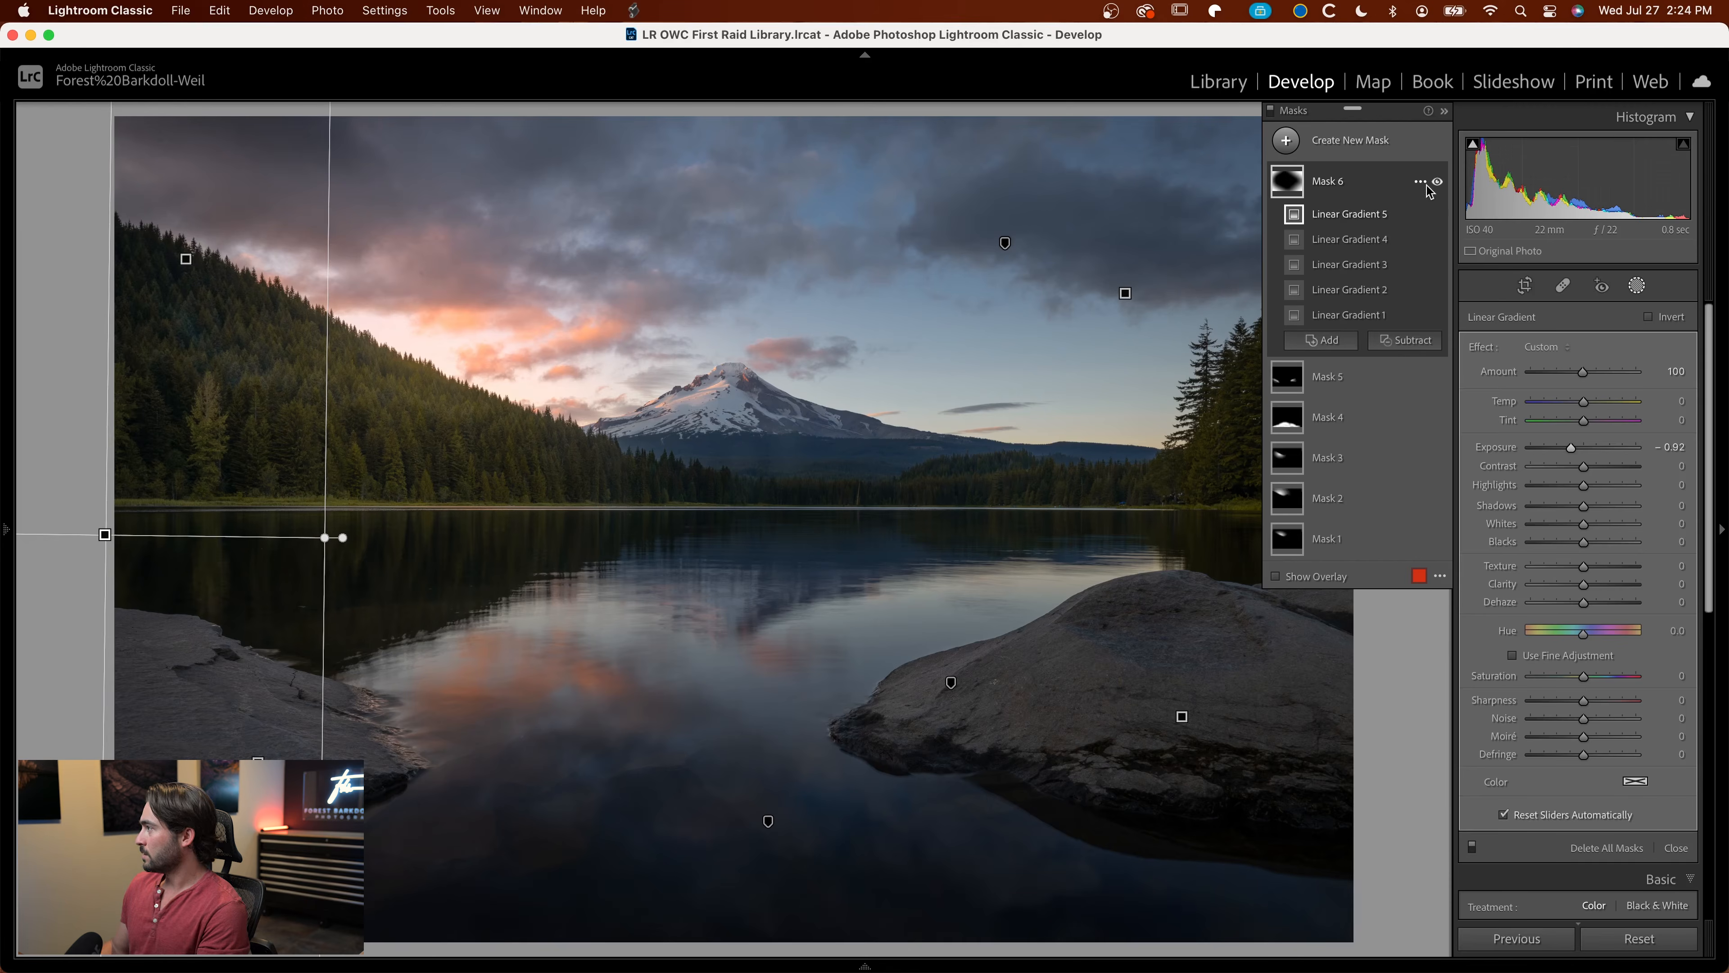
# Step: Switch the vignette mask off and on to compare the darkened edges
pyautogui.click(1438, 183)
pyautogui.click(1438, 183)
pyautogui.click(1438, 183)
pyautogui.click(1438, 183)
pyautogui.click(1438, 184)
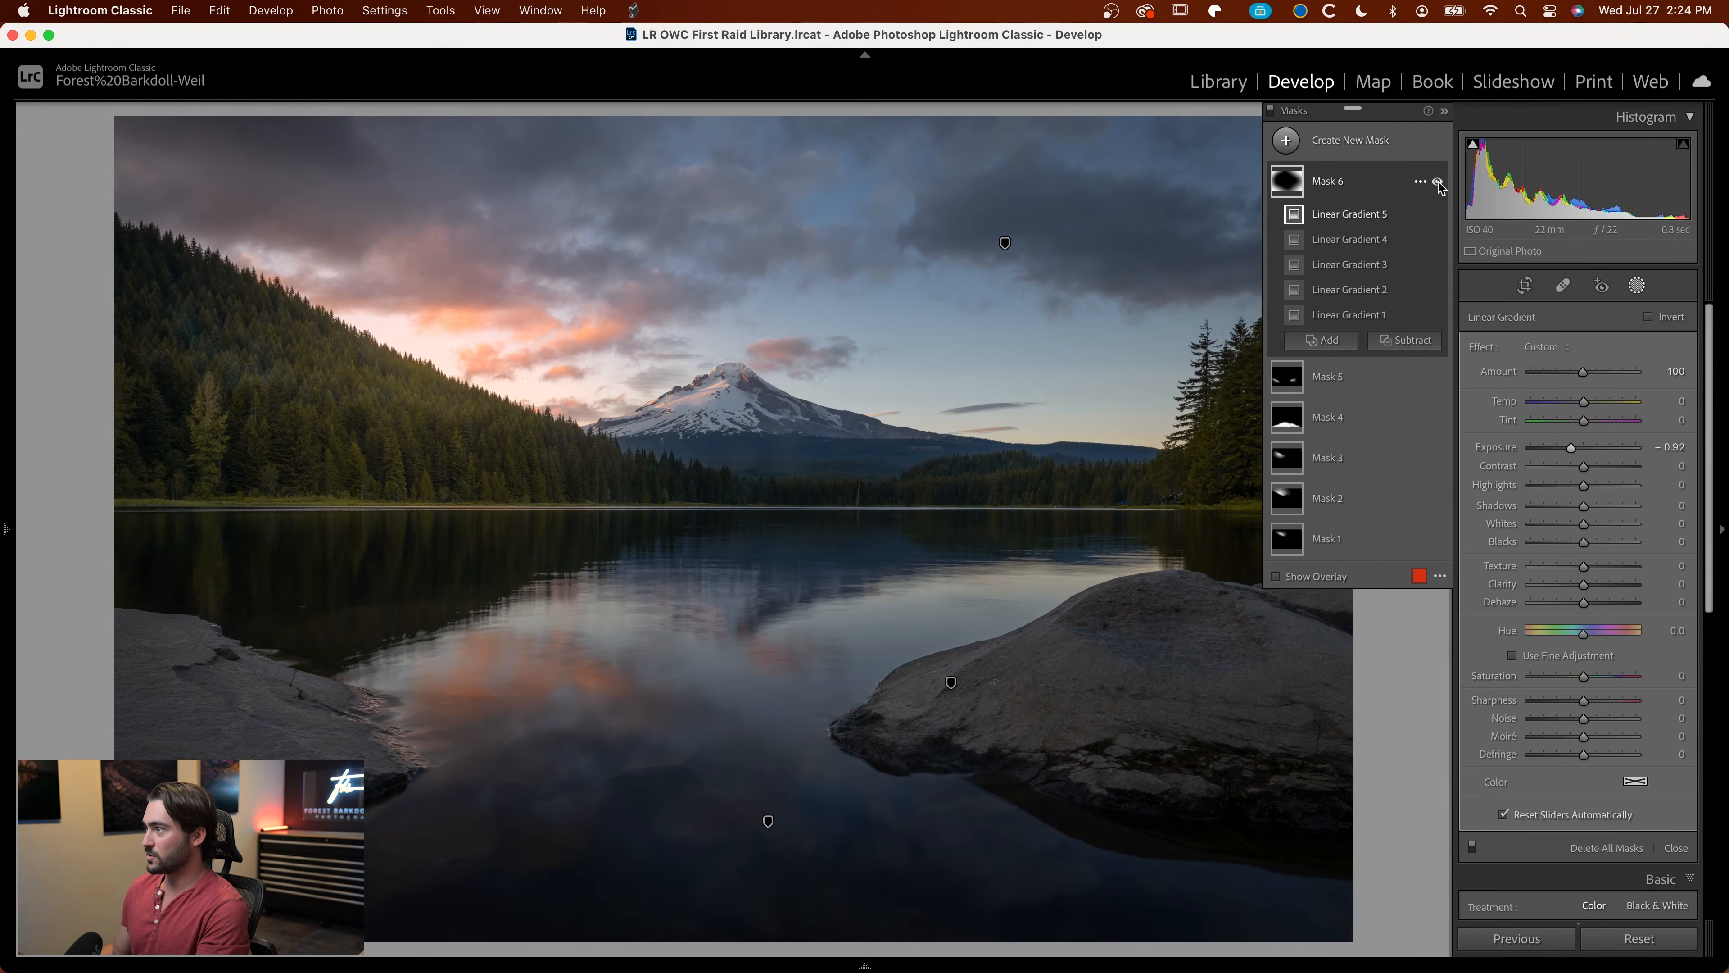
pyautogui.click(1438, 183)
pyautogui.click(1438, 183)
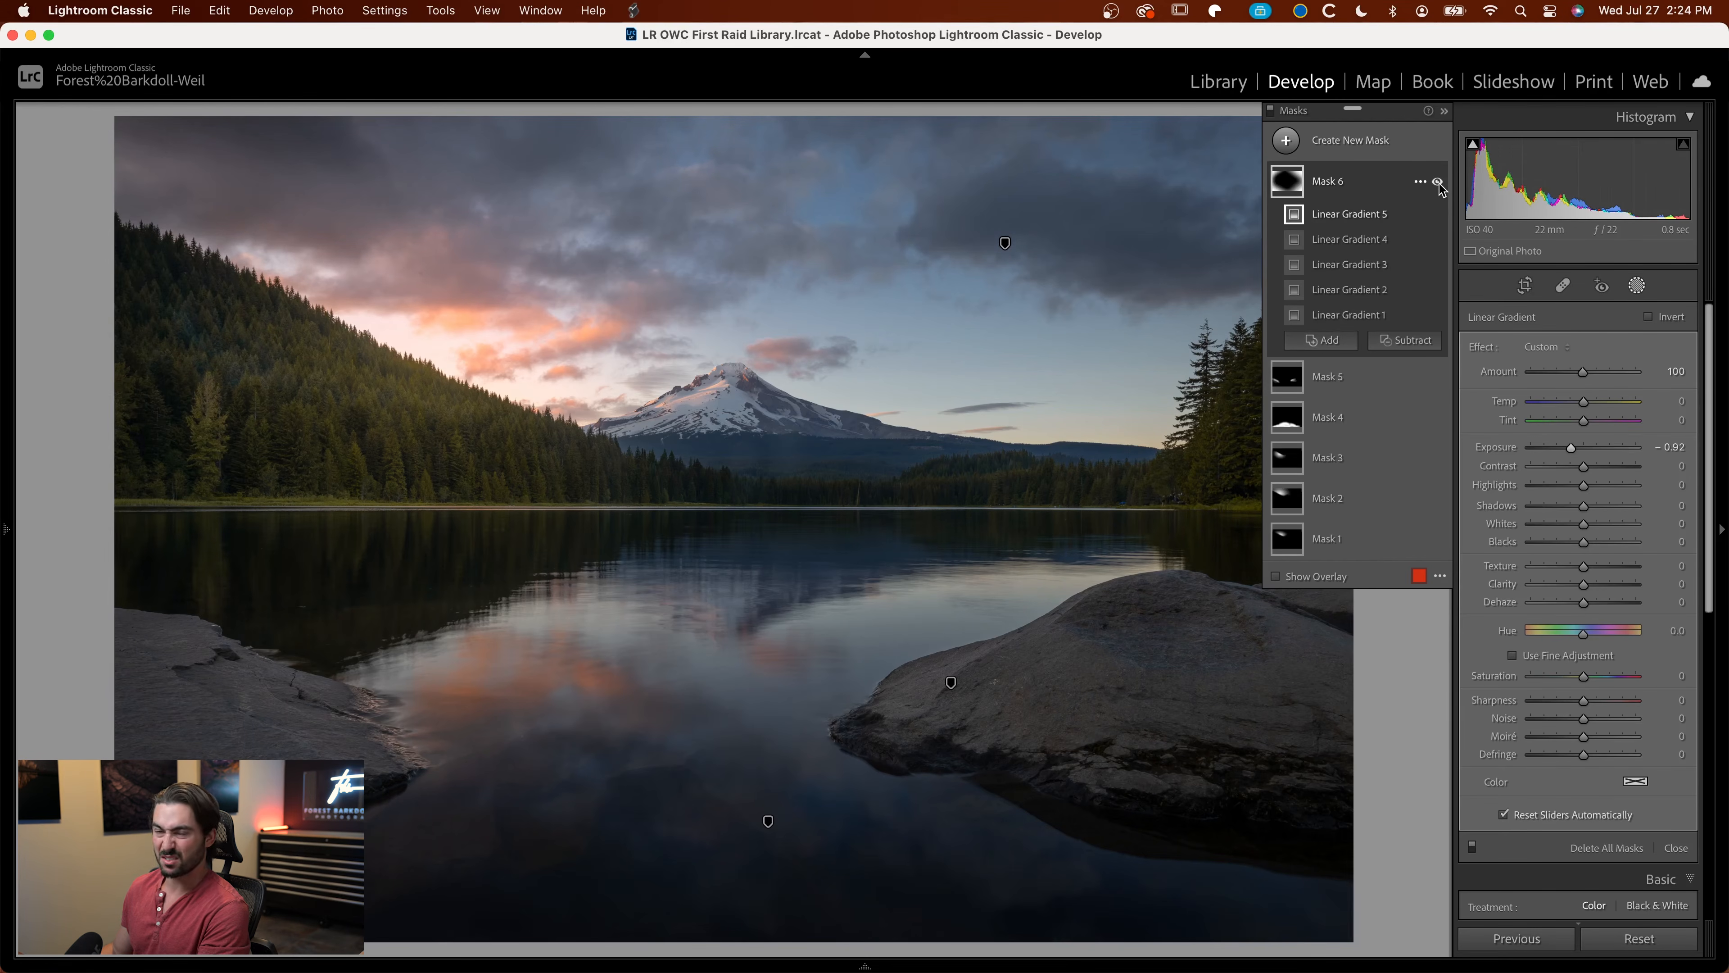
pyautogui.click(1438, 183)
pyautogui.click(1438, 183)
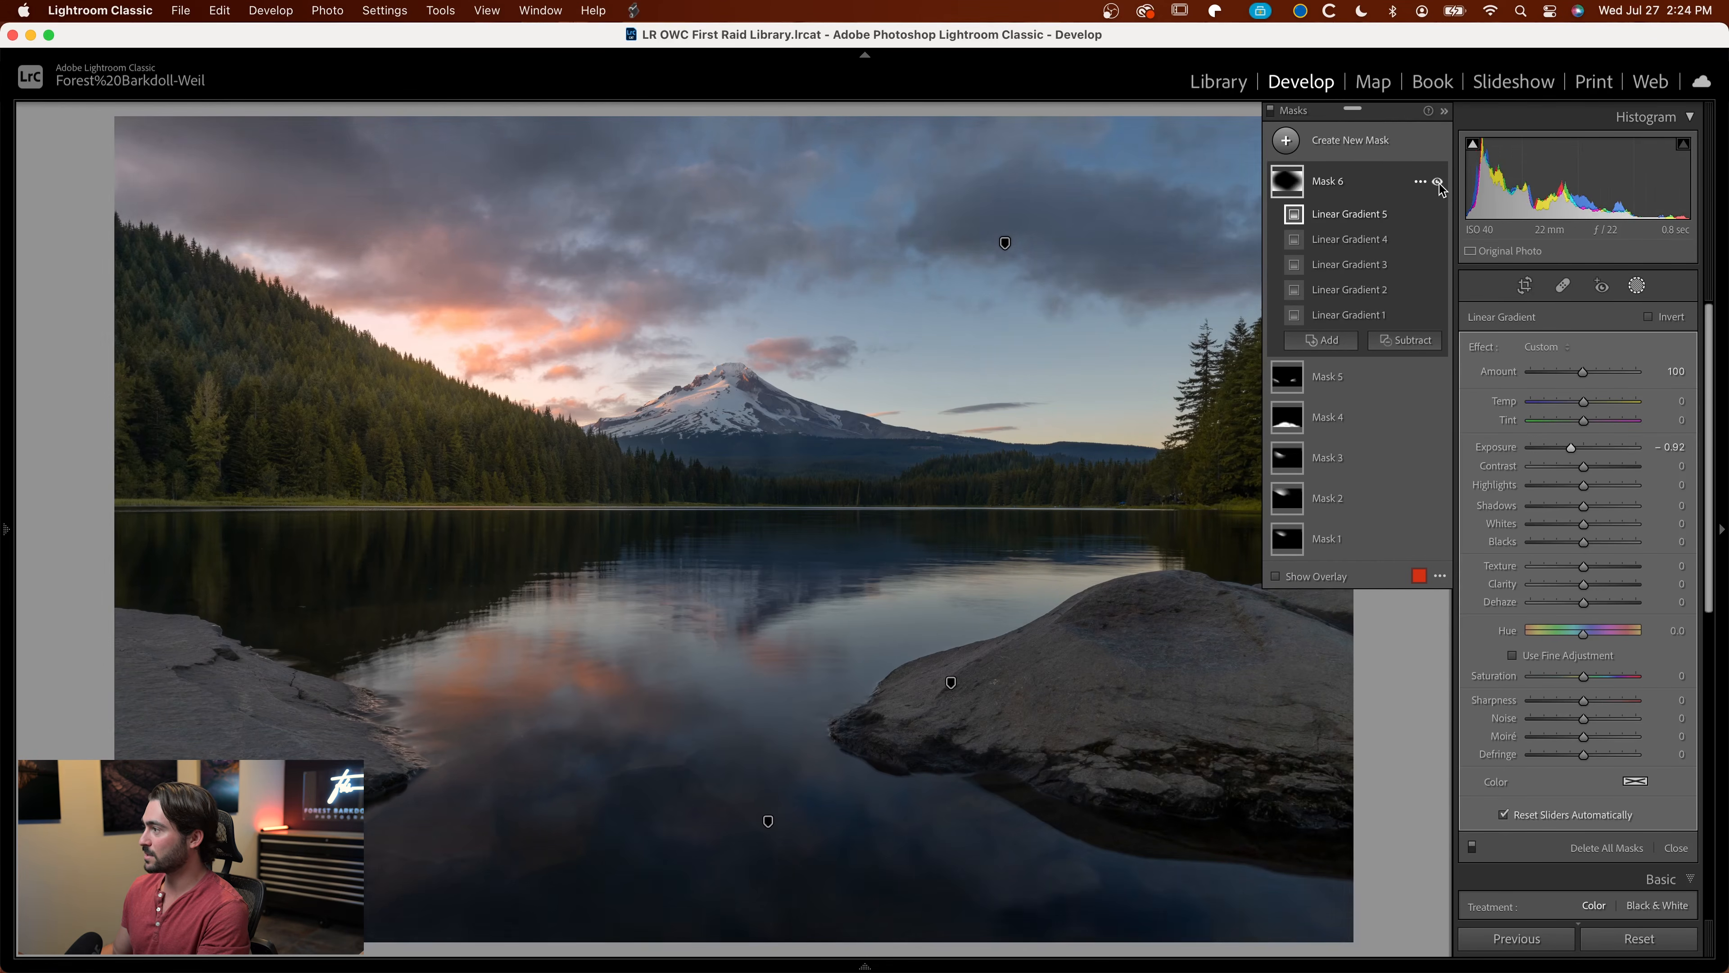
# Step: Create a radial gradient mask centred on the forested slope beside the sunset clouds, reaching from the upper clouds to the near shoreline
pyautogui.click(1327, 154)
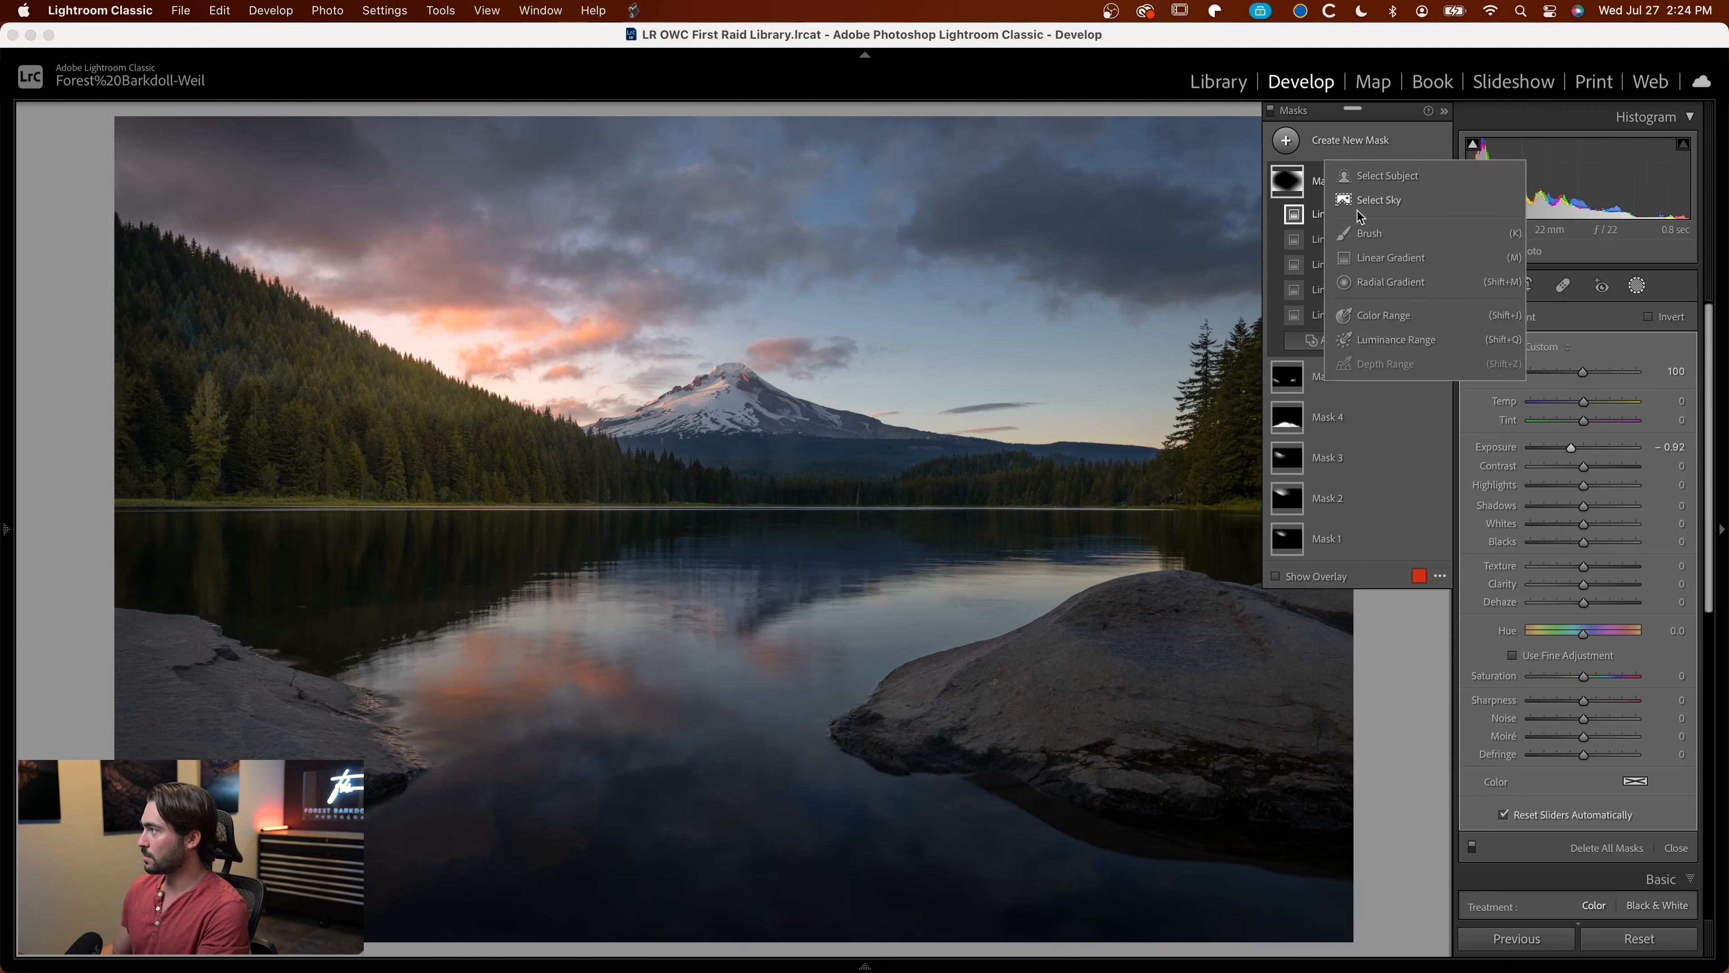
pyautogui.click(1383, 280)
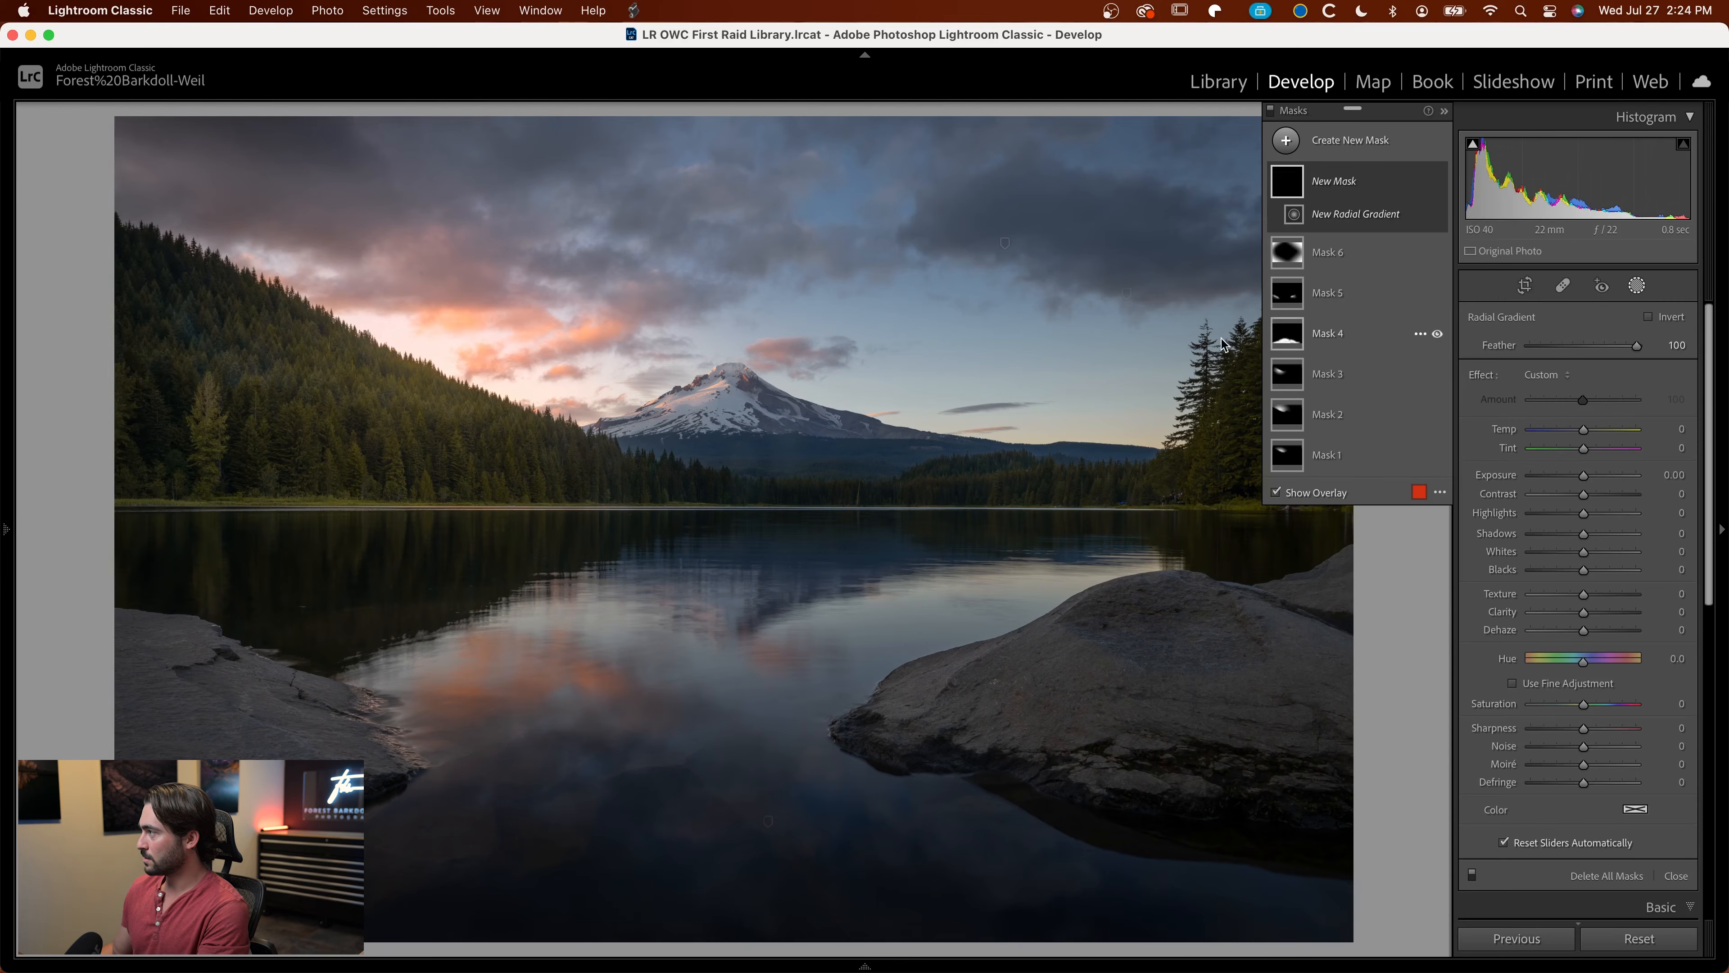
pyautogui.moveTo(421, 380); pyautogui.dragTo(825, 677)
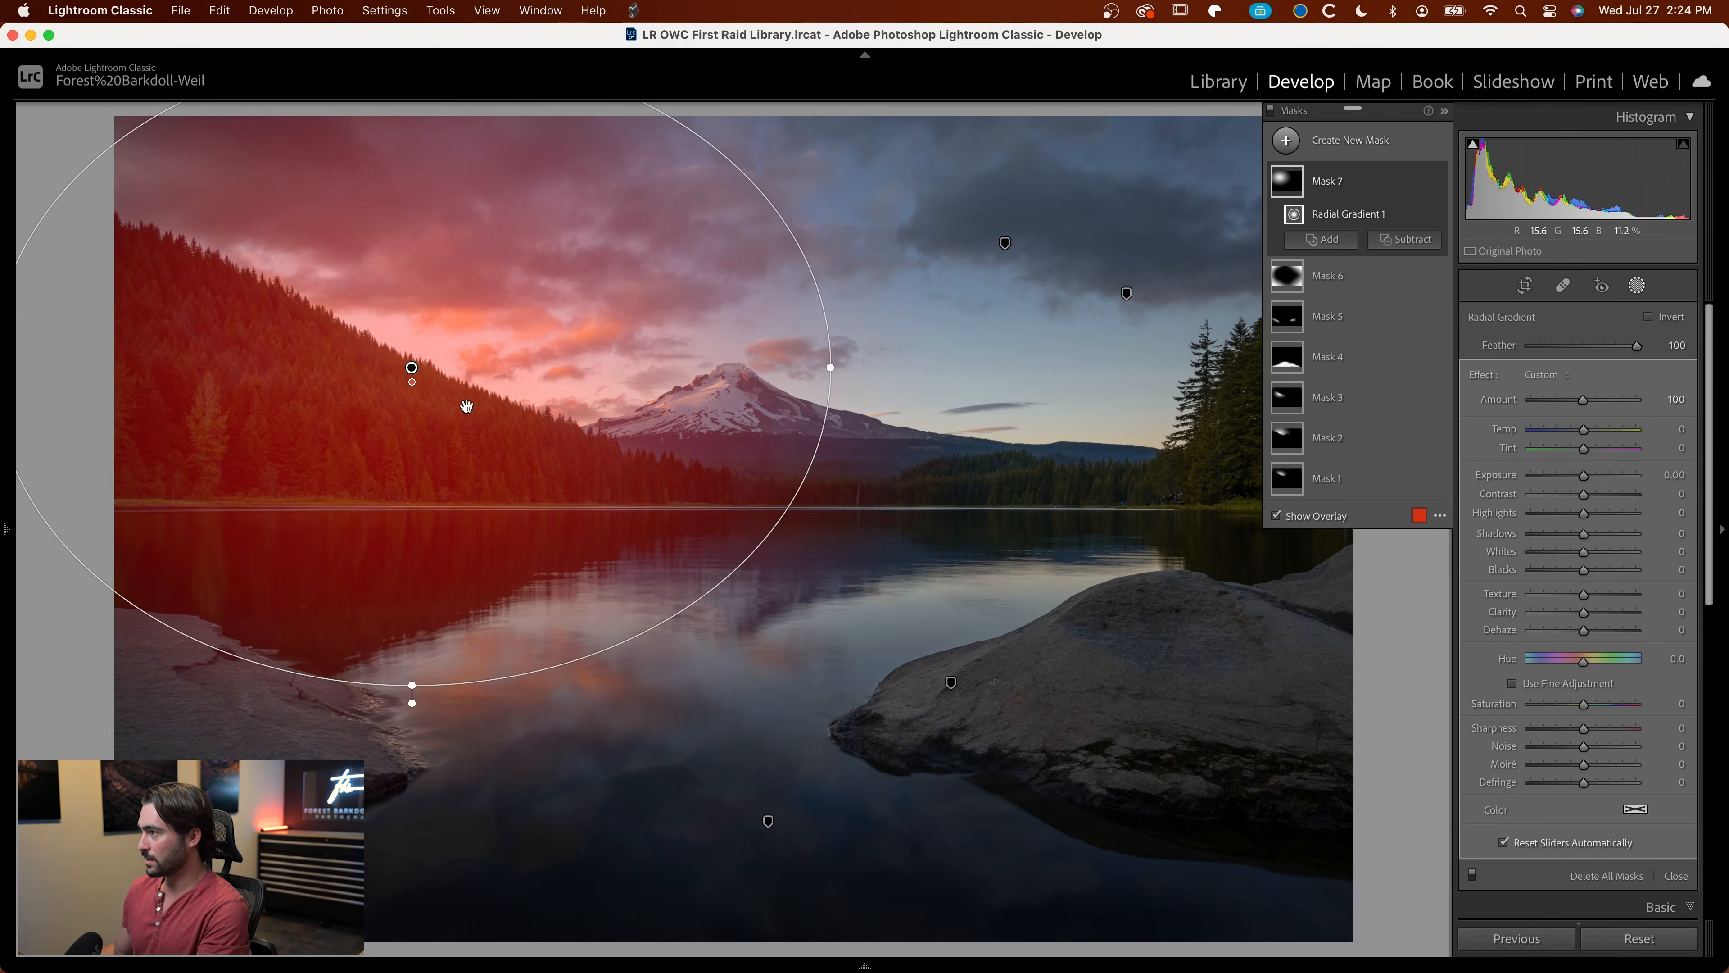
pyautogui.moveTo(401, 368); pyautogui.dragTo(414, 370)
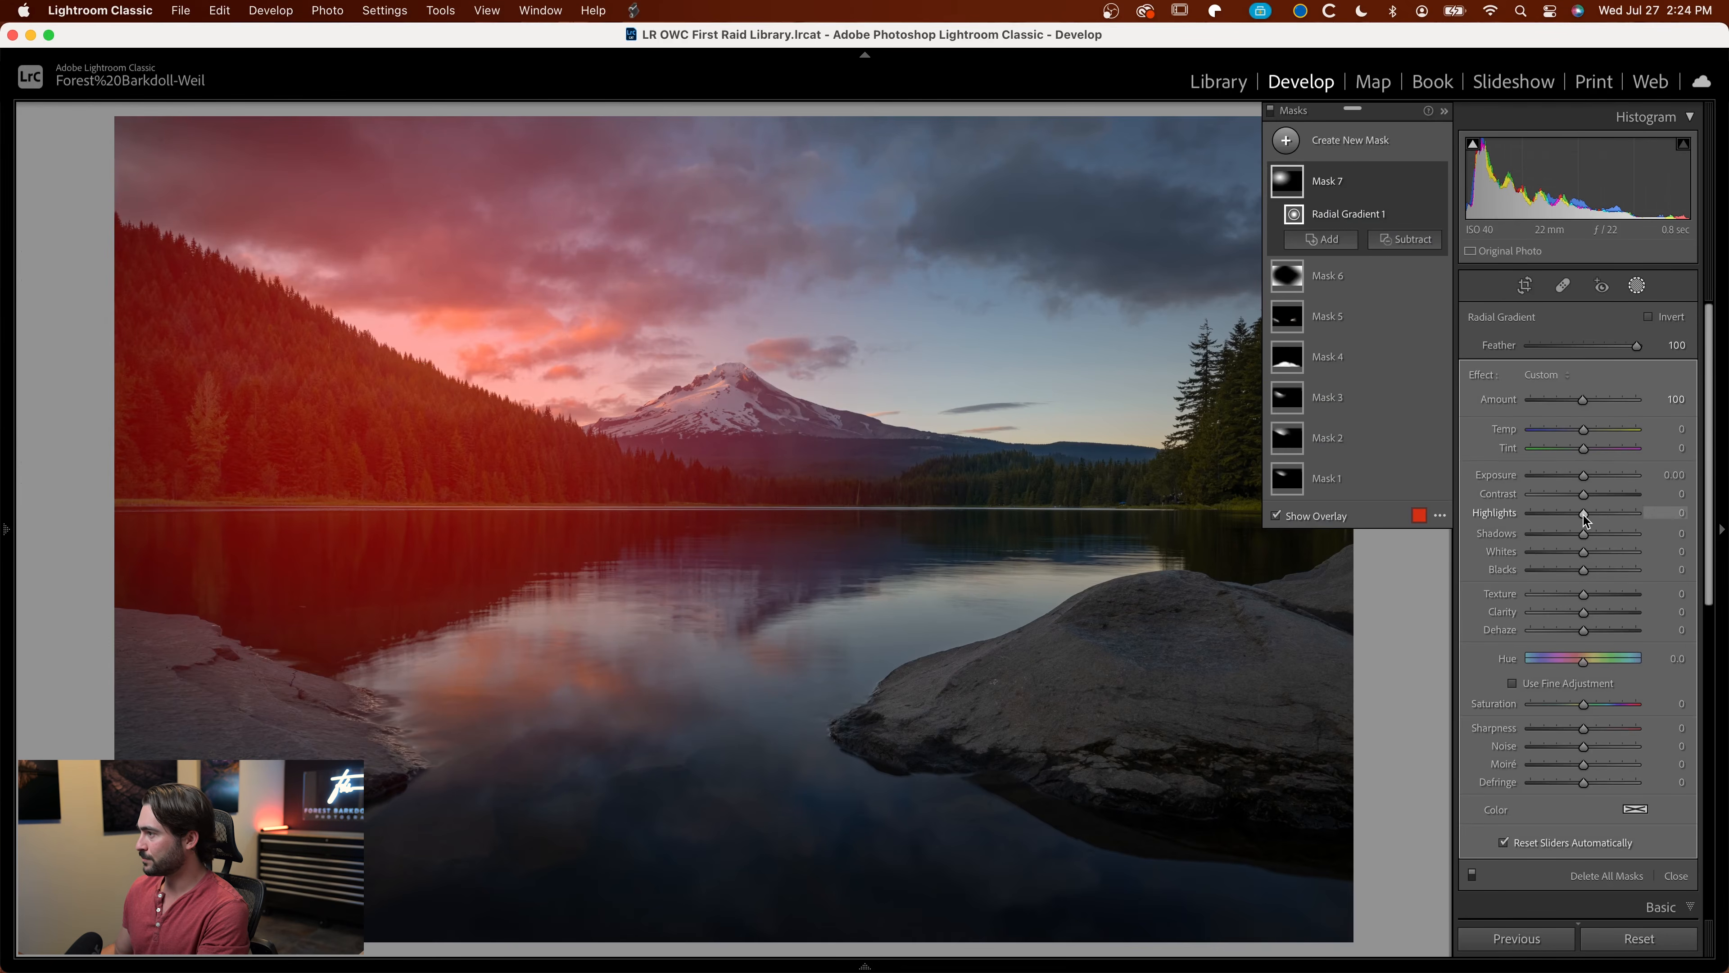
# Step: Hide the mask overlay and set the radial gradient's Whites to 28, Dehaze to -3, Temp to 12 and Tint to 9
pyautogui.press('o')
pyautogui.moveTo(1584, 552); pyautogui.dragTo(1599, 552)
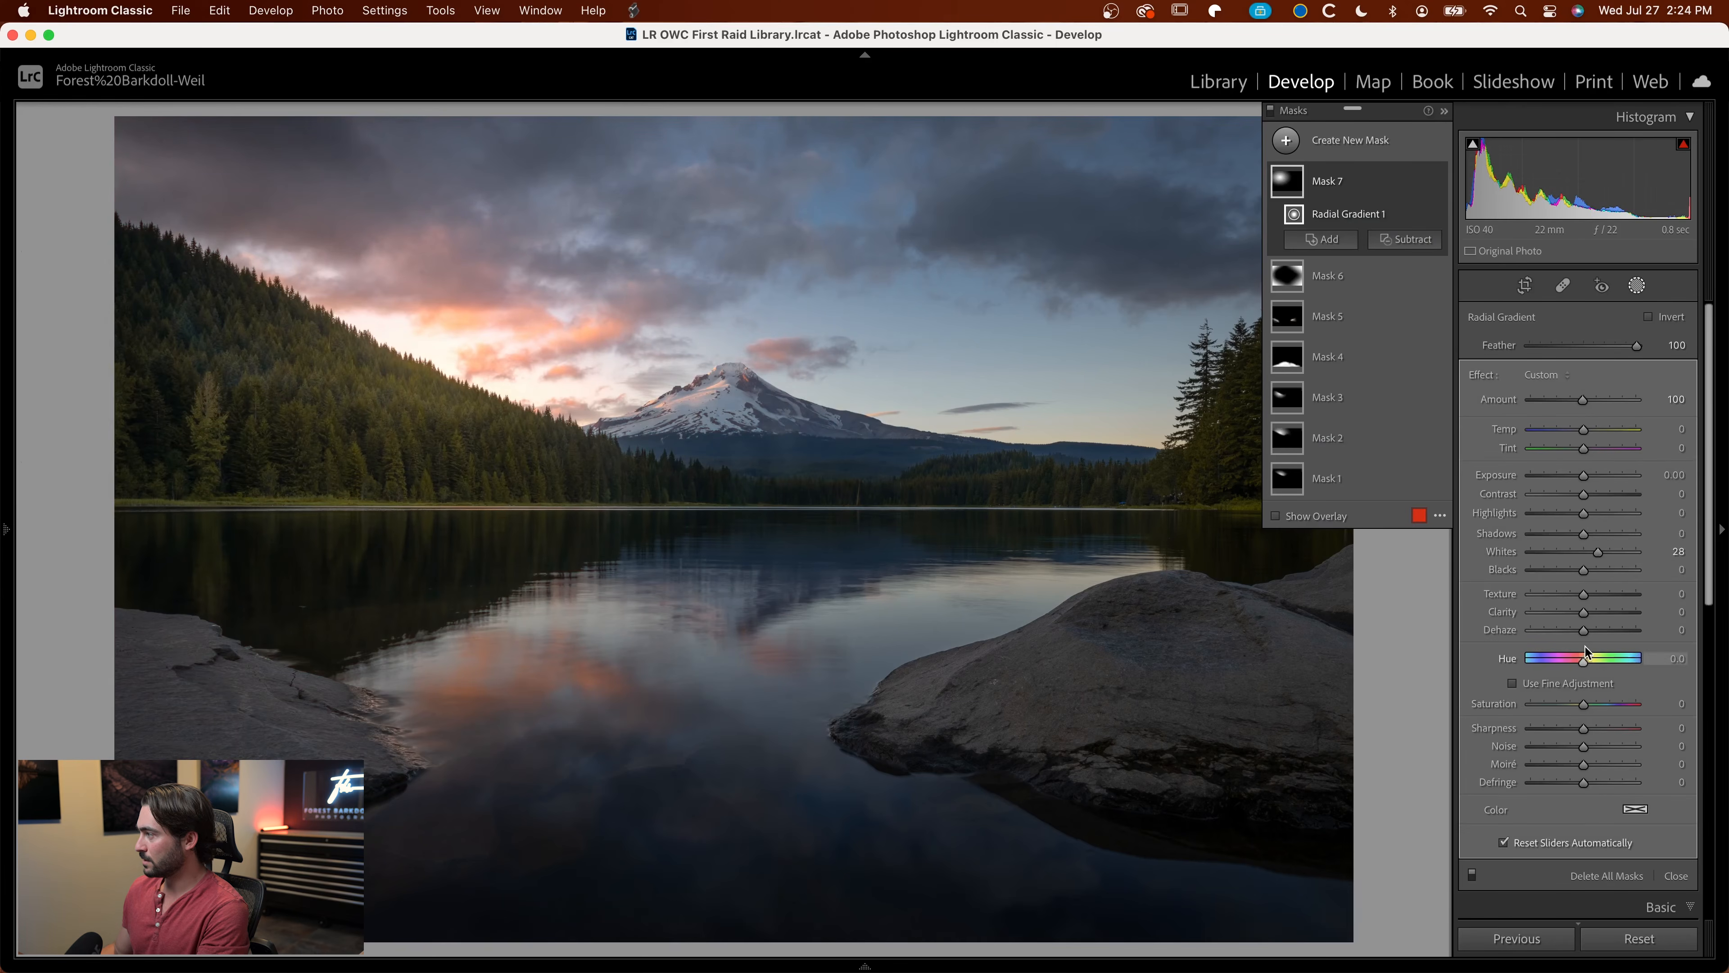
pyautogui.moveTo(1584, 633); pyautogui.dragTo(1583, 634)
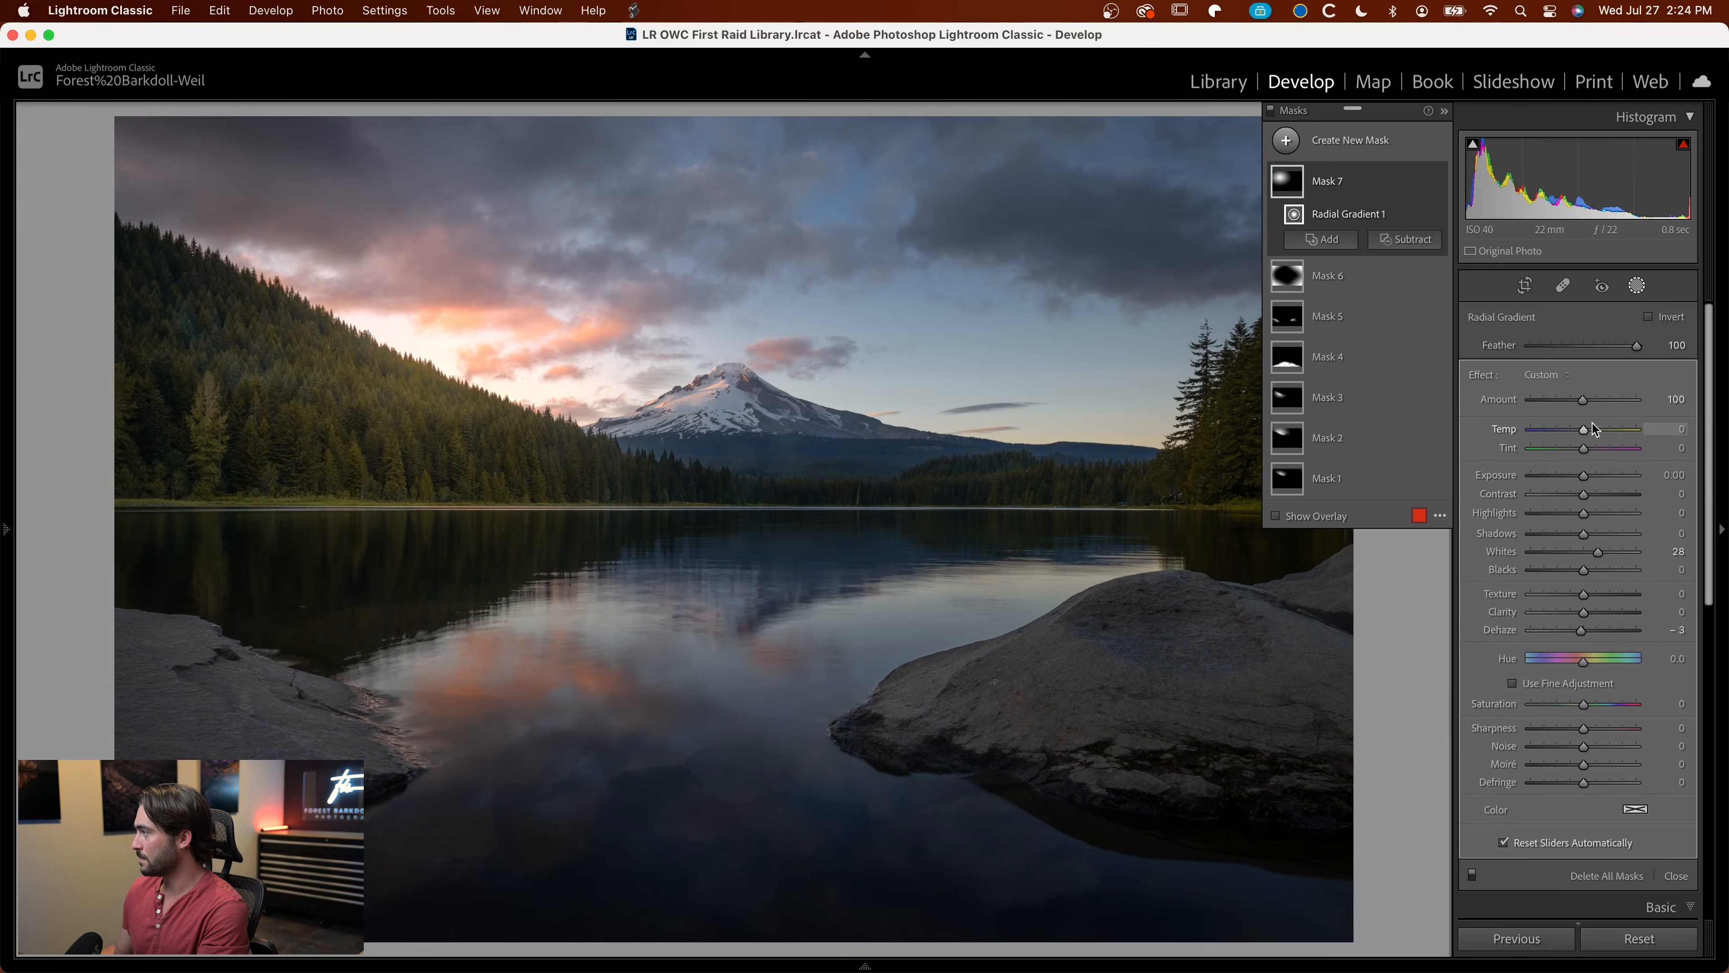
pyautogui.moveTo(1583, 427); pyautogui.dragTo(1590, 427)
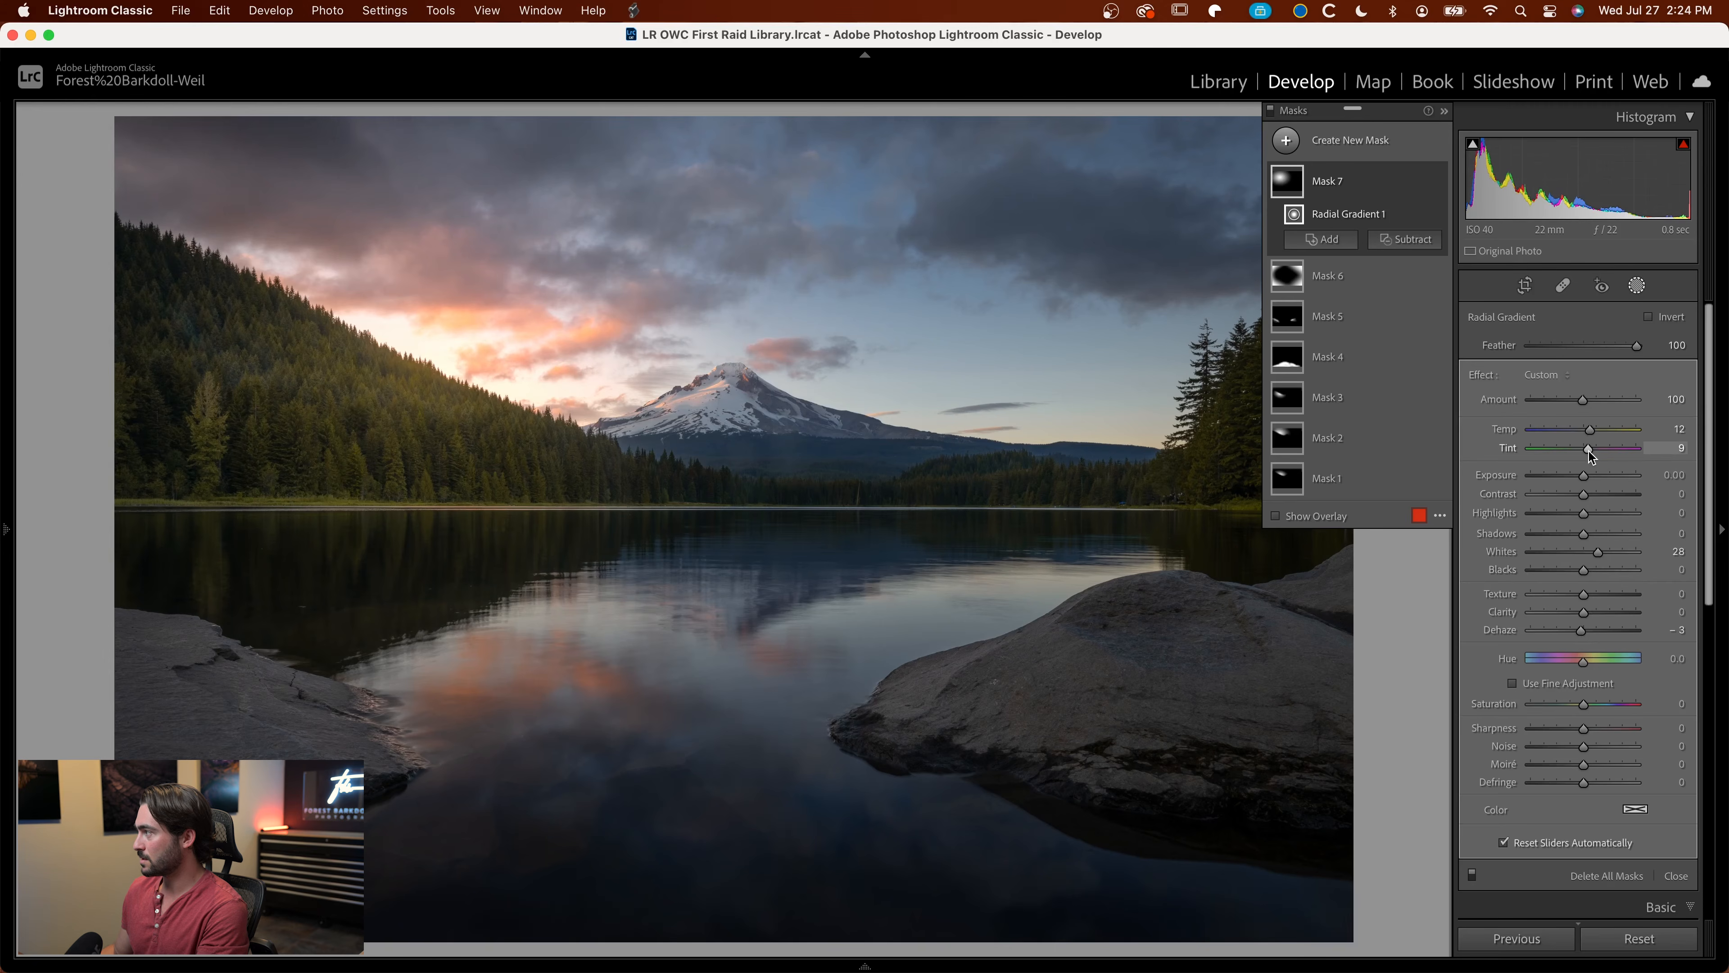
# Step: Switch the radial gradient mask off and on repeatedly to compare the warm glow over the slope and clouds
pyautogui.click(1442, 183)
pyautogui.click(1441, 183)
pyautogui.click(1442, 183)
pyautogui.click(1442, 182)
pyautogui.click(1442, 182)
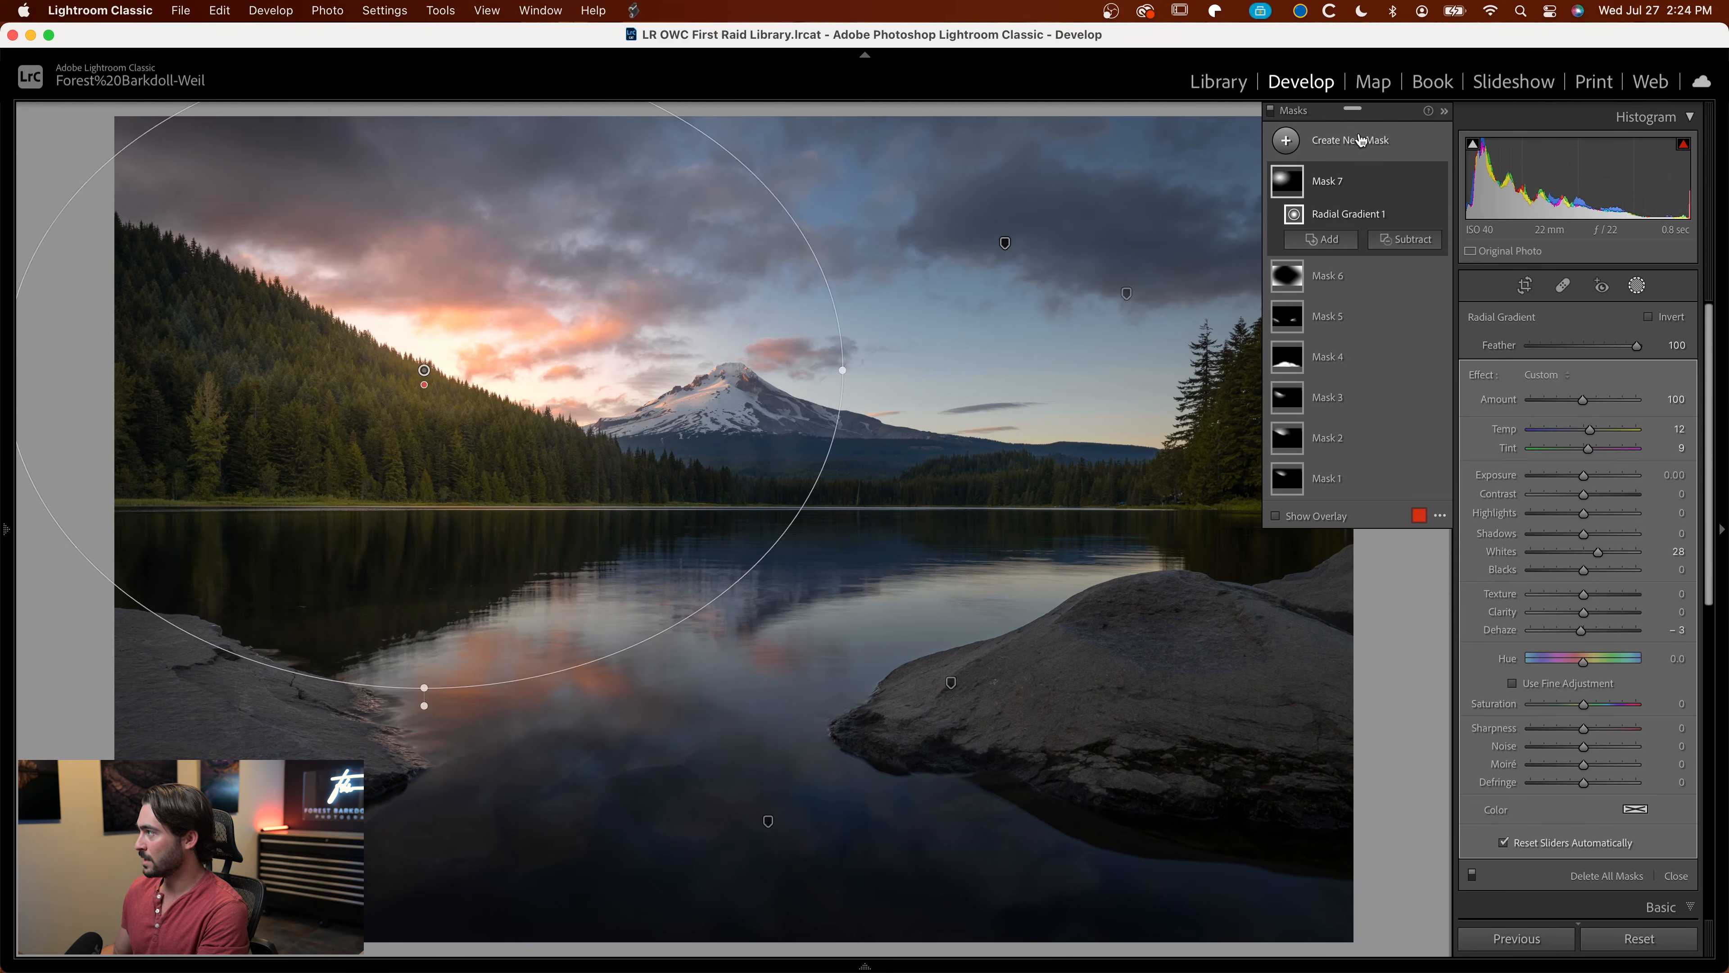
# Step: Turn all masks off and on together to compare the photo before and after the local adjustments
pyautogui.click(1271, 112)
pyautogui.click(1270, 111)
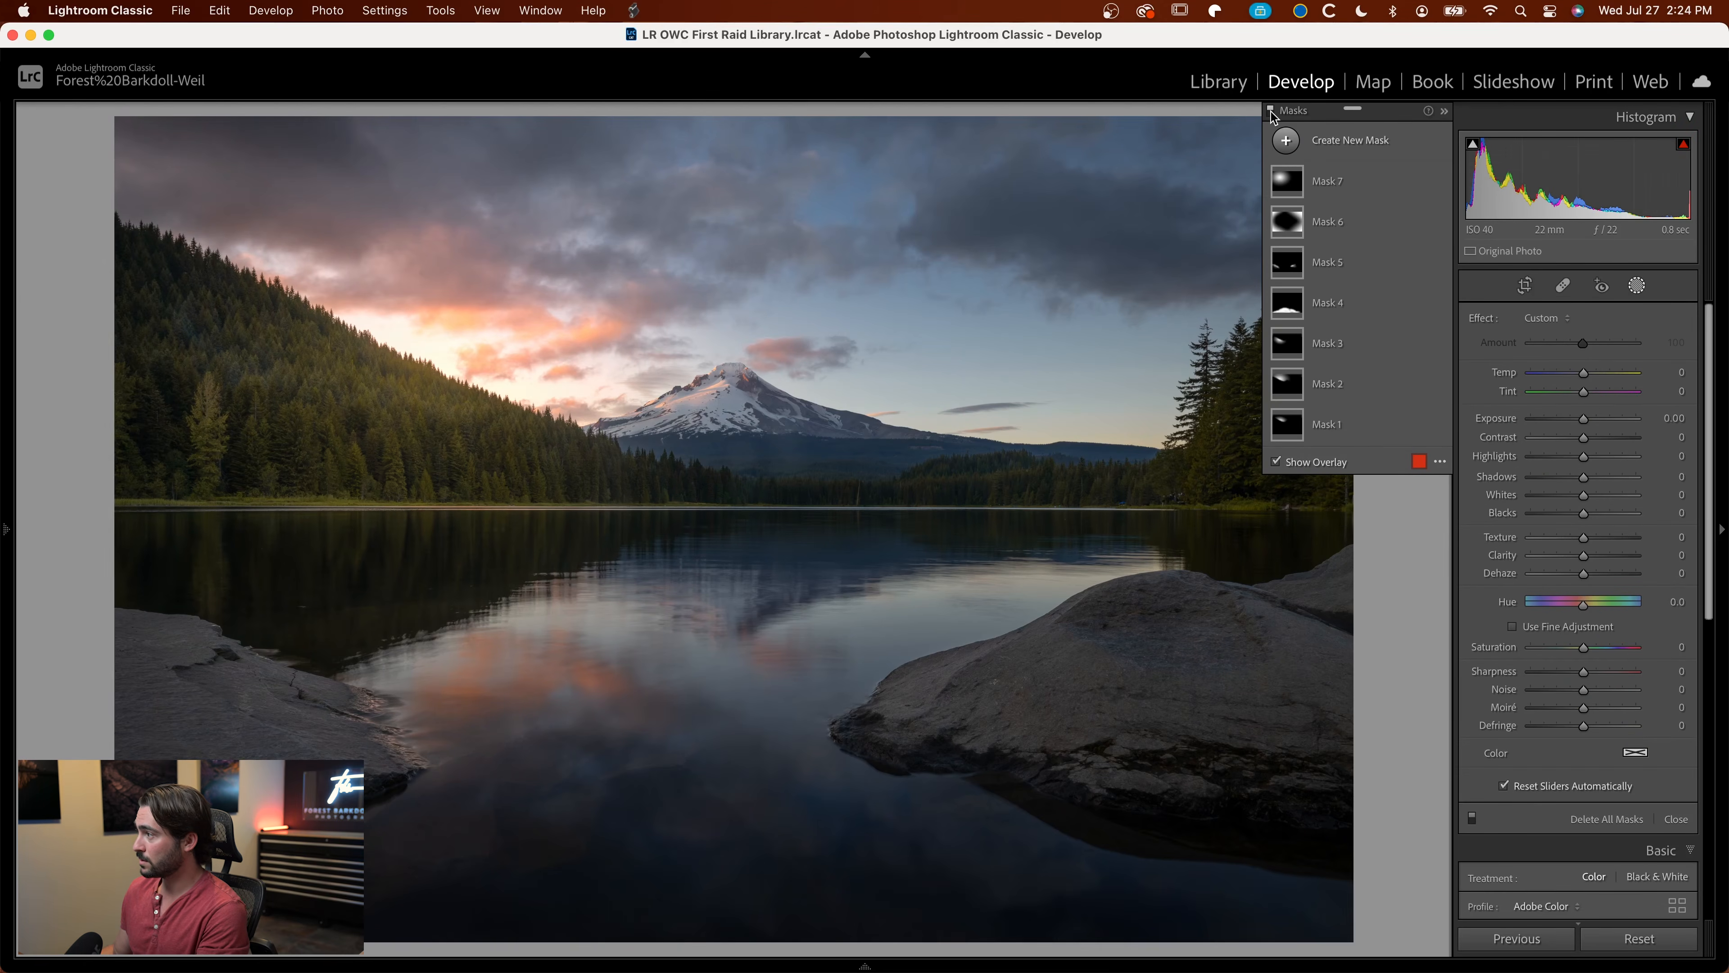
pyautogui.click(1271, 111)
pyautogui.click(1270, 112)
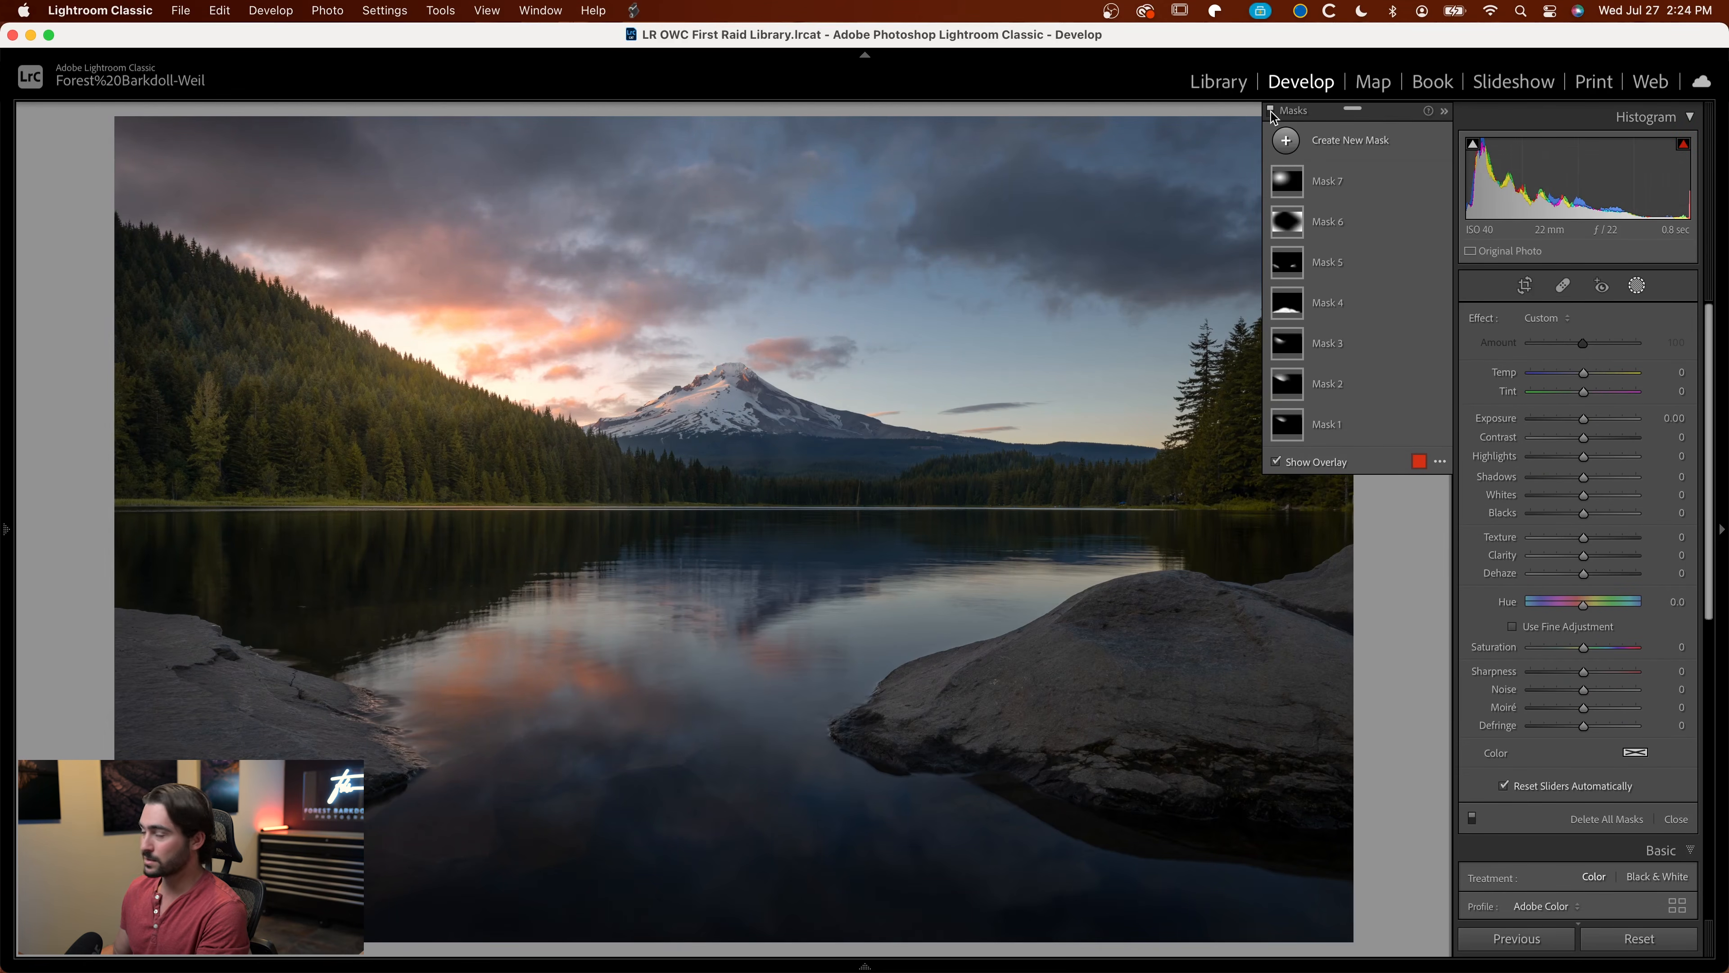